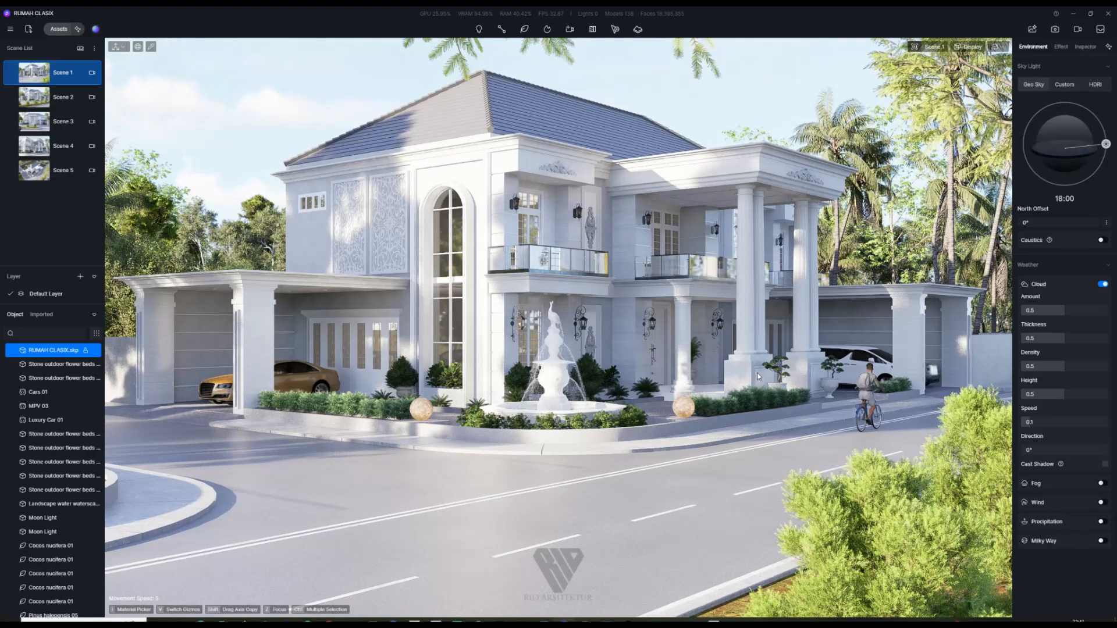
Step: Preview the Scene 2 through Scene 5 camera views, ending back on Scene 1
click(36, 97)
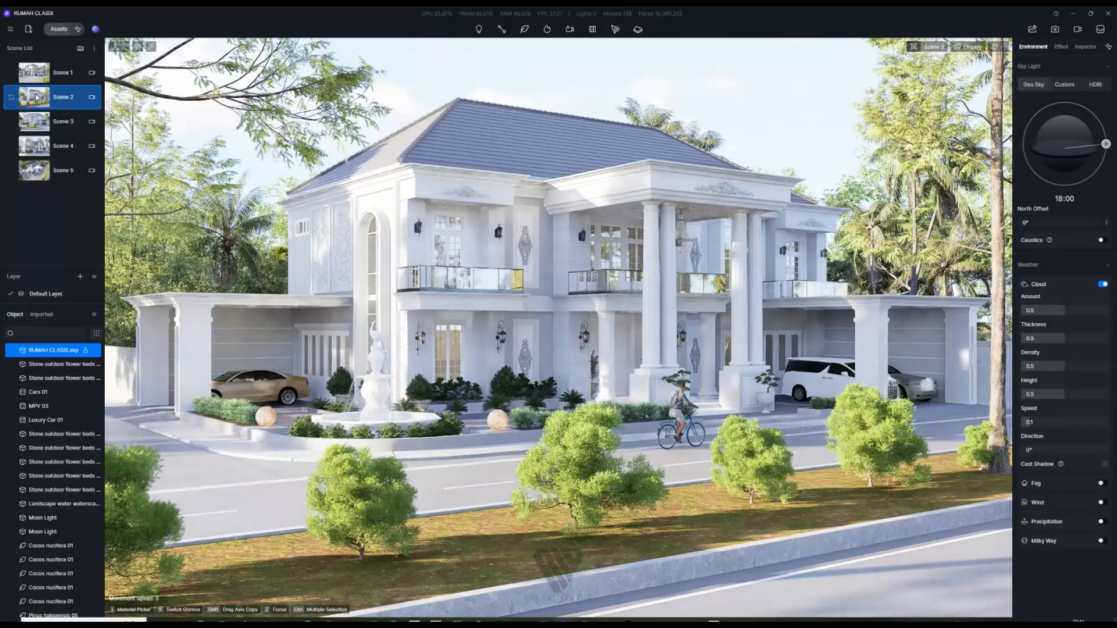
click(36, 73)
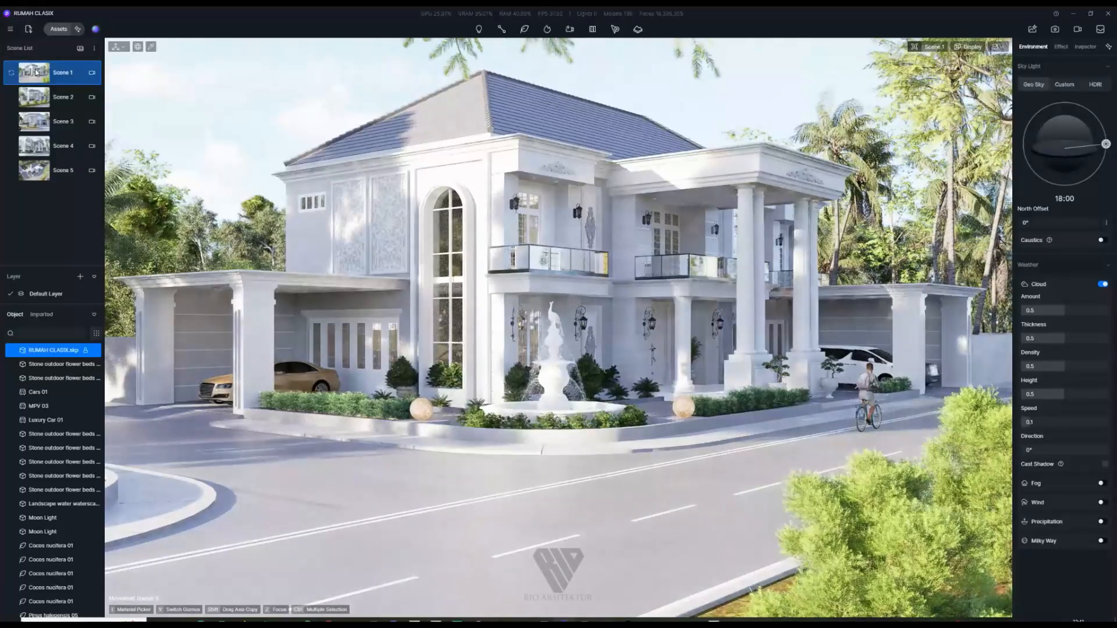
click(36, 129)
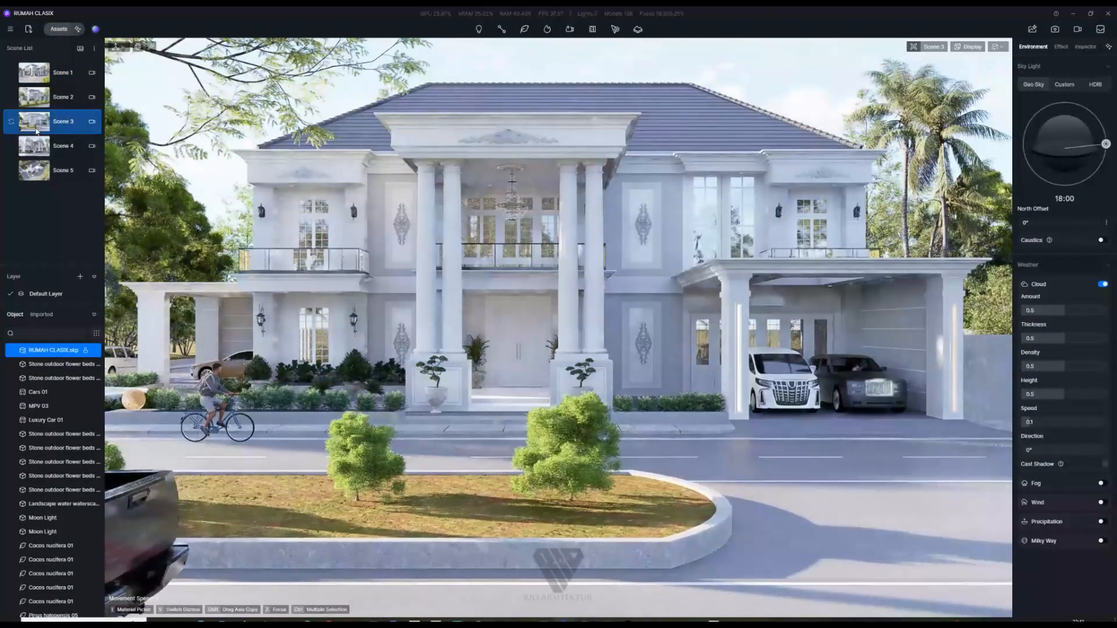
click(37, 149)
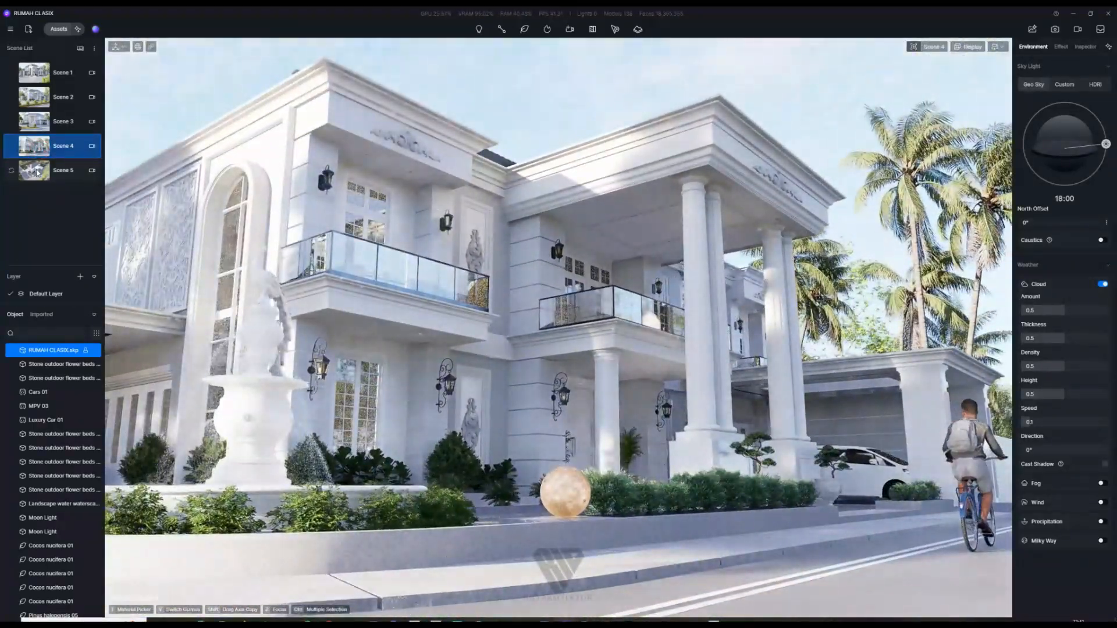
click(37, 172)
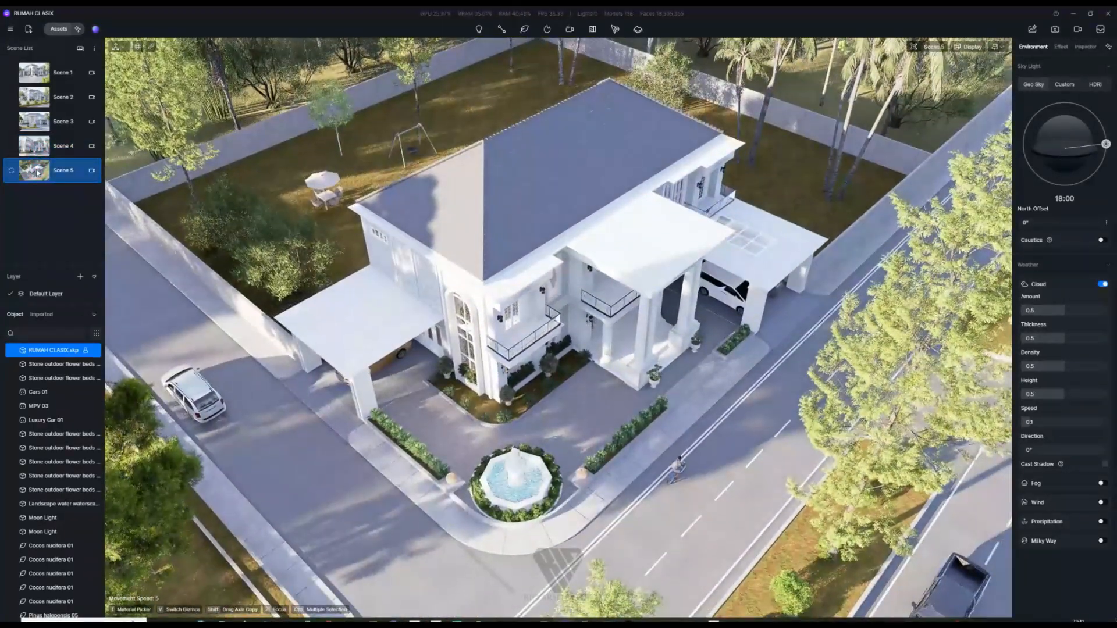
click(40, 71)
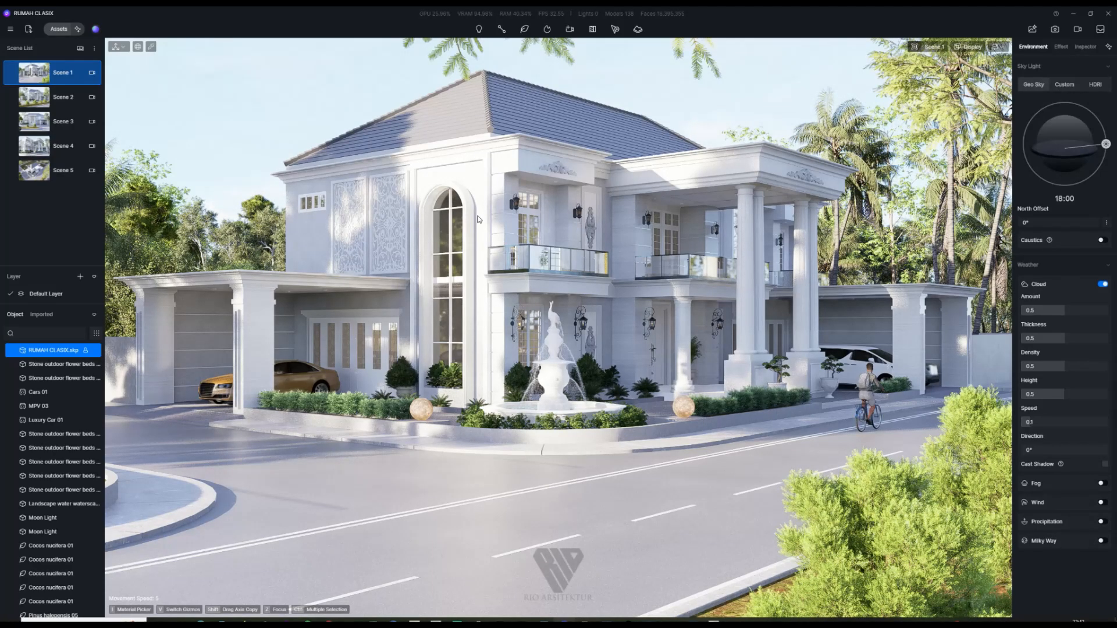
Step: Browse the asset library's terrain, HDRI, scatter, particle, material and model categories
click(61, 30)
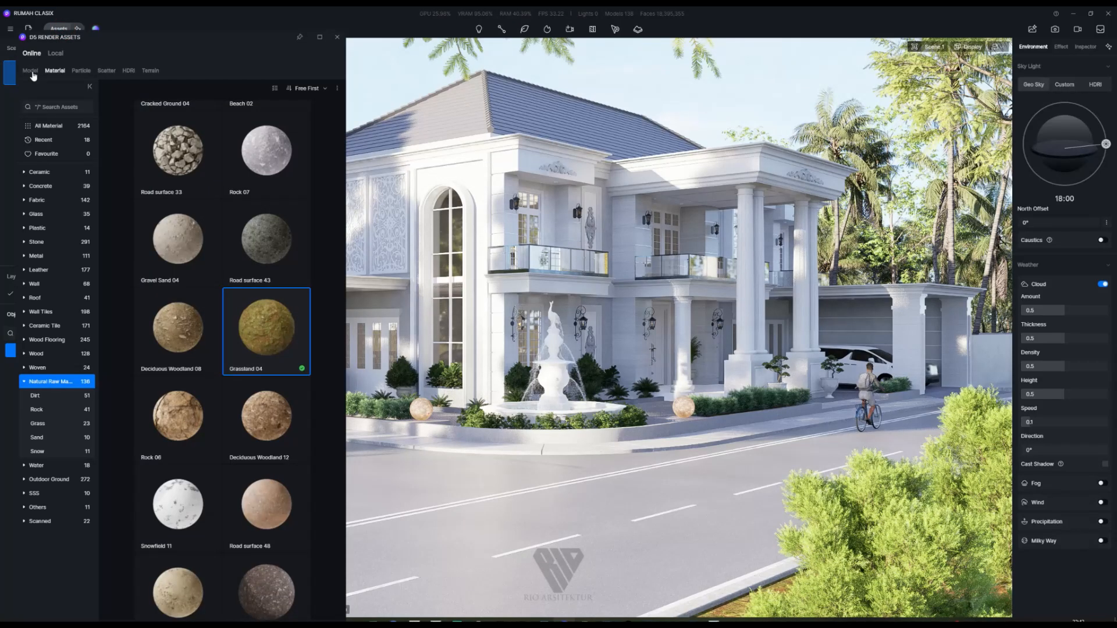
click(152, 74)
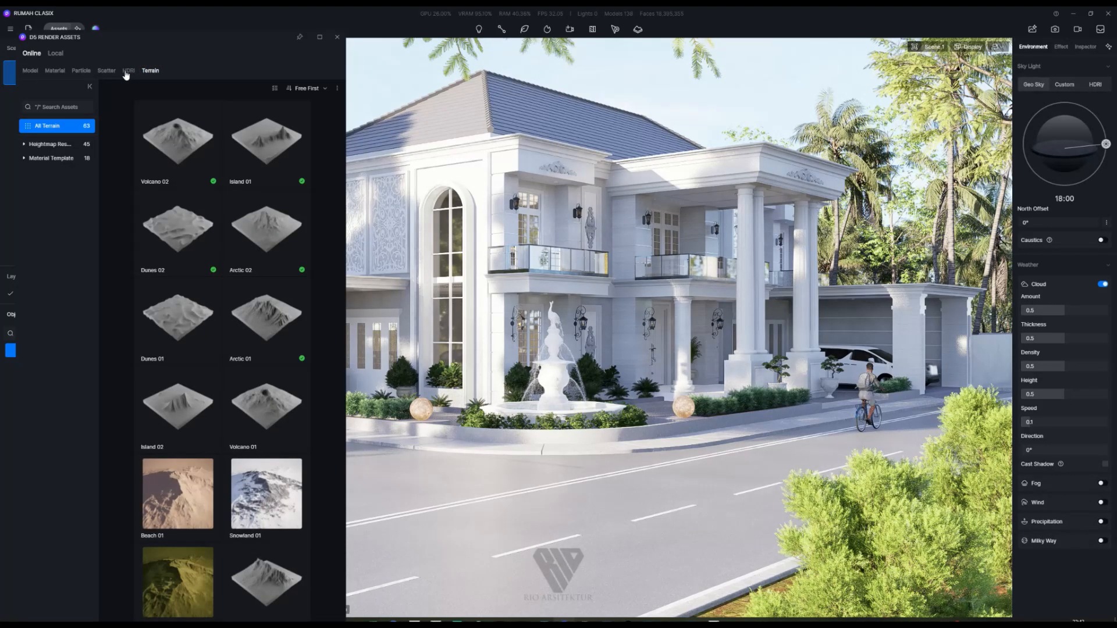
click(127, 72)
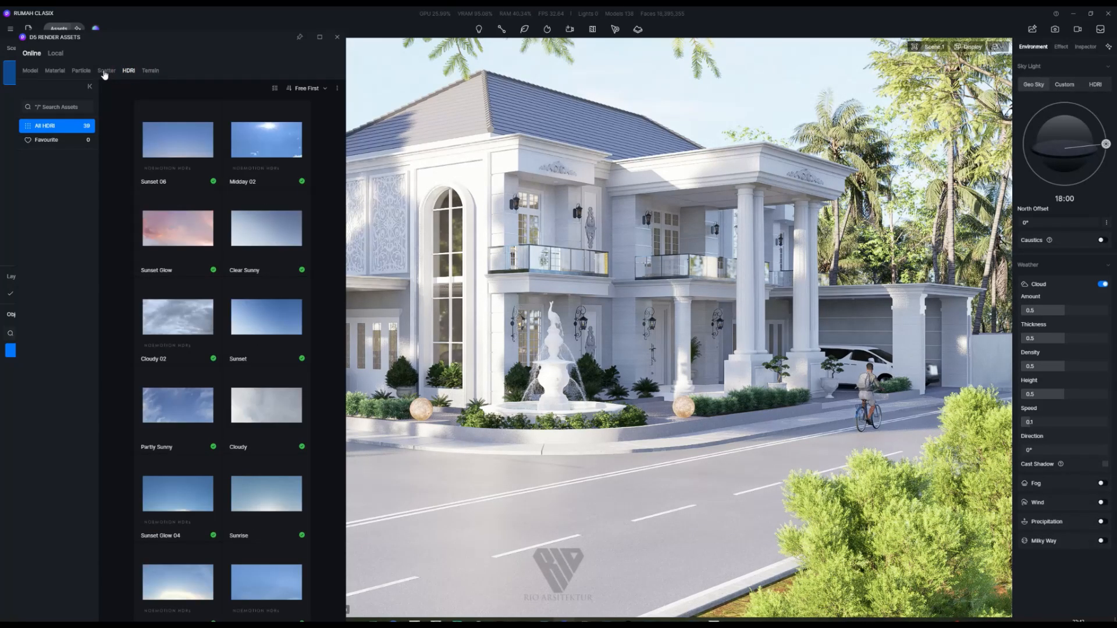
click(105, 71)
click(81, 71)
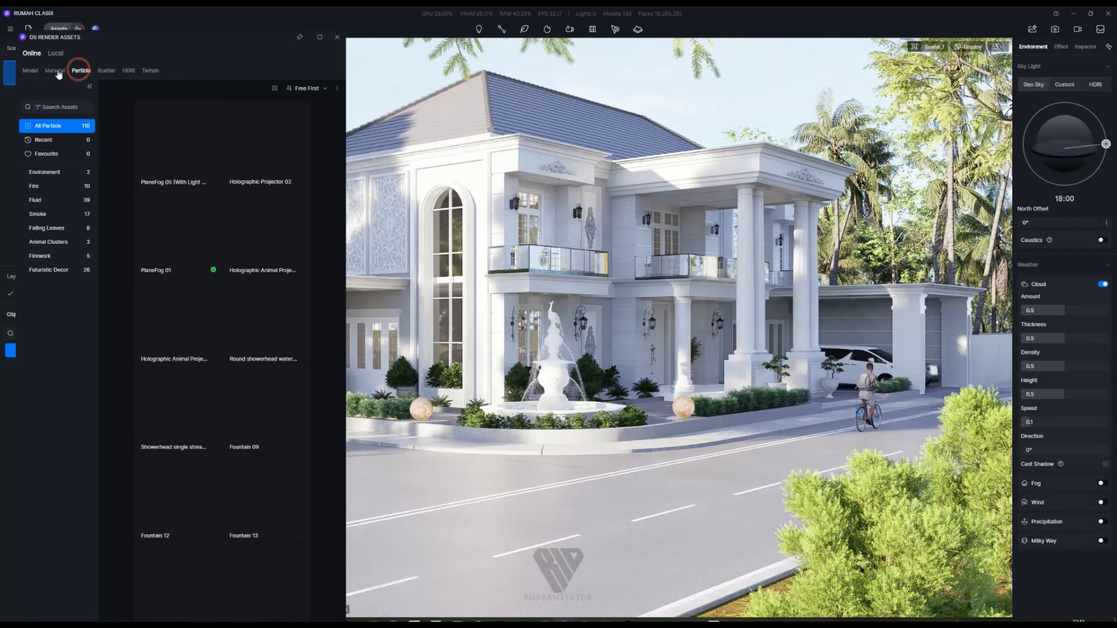
click(57, 70)
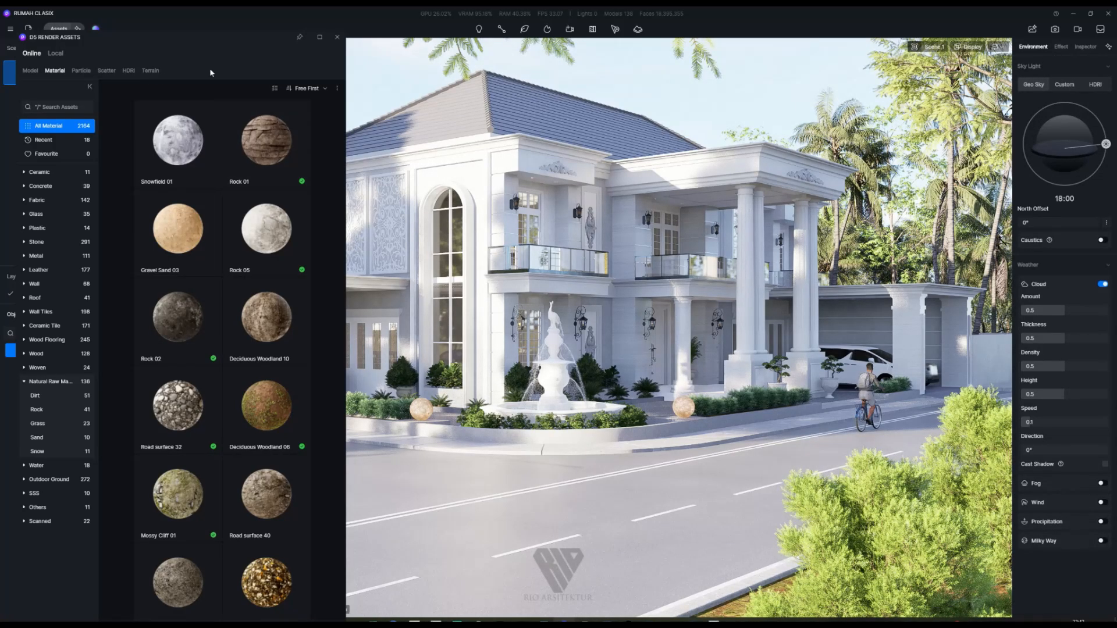
click(29, 71)
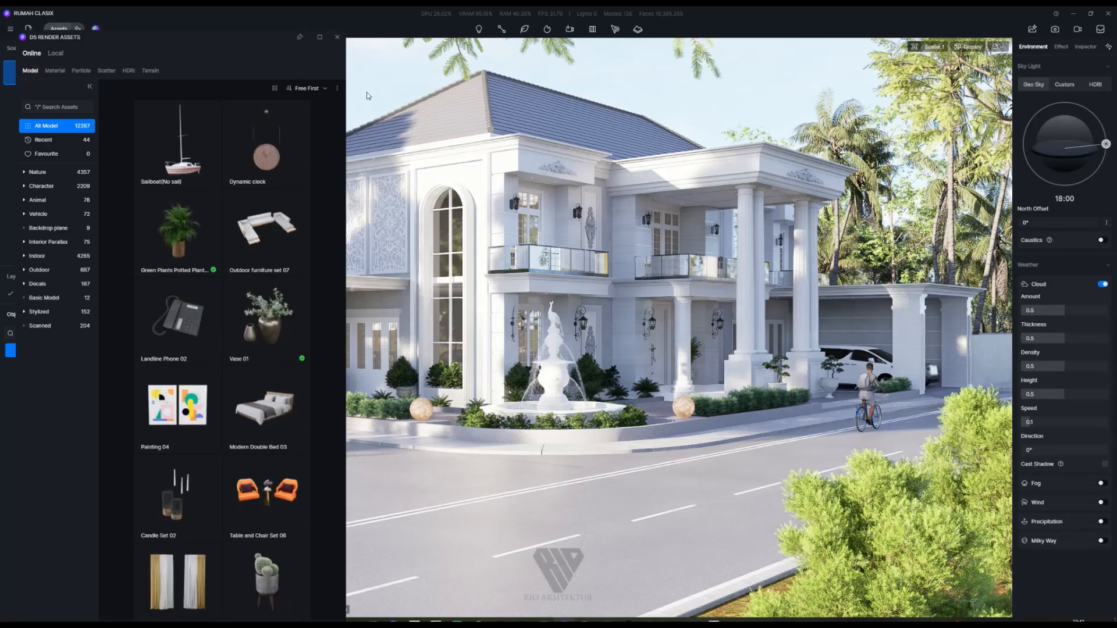
Step: Select the road's material in the Inspector and save the RUMAH CLASIX project
click(337, 37)
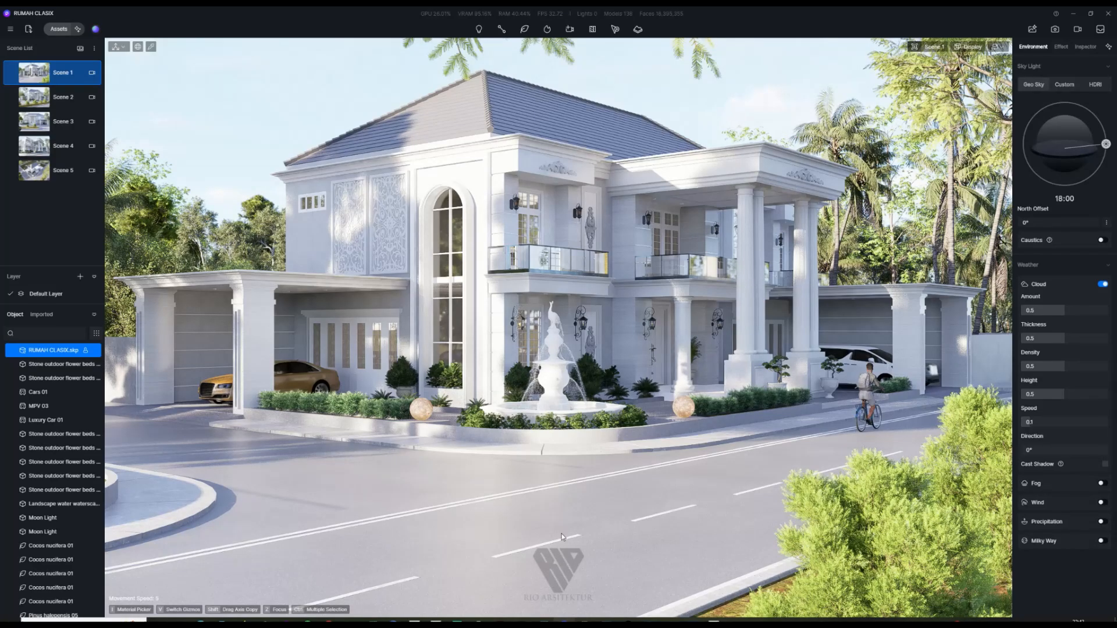
click(629, 556)
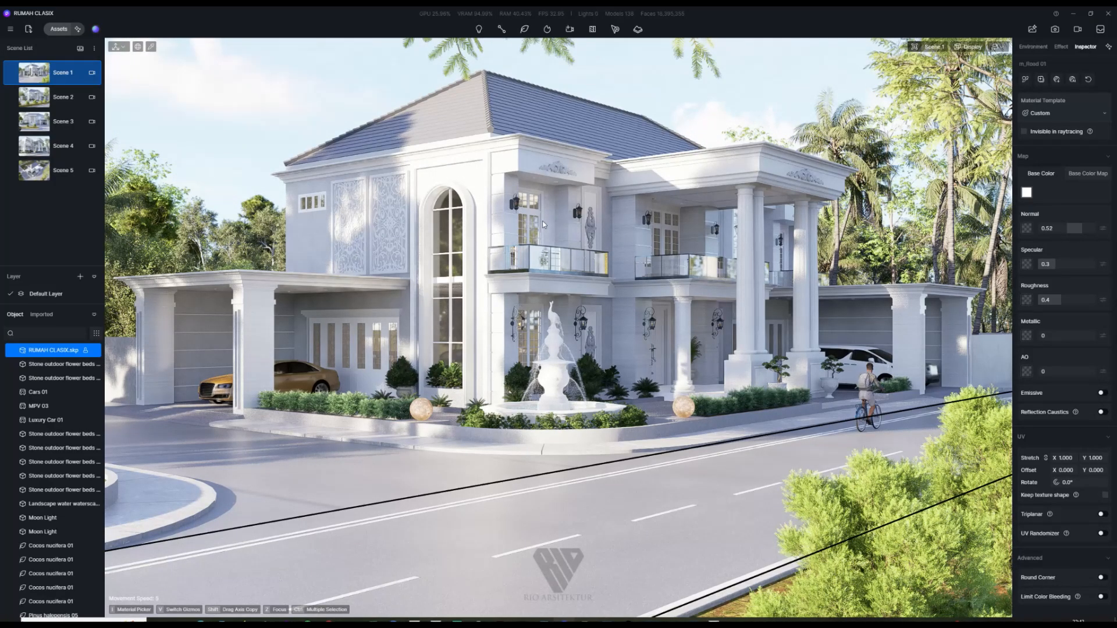
key(ctrl+s)
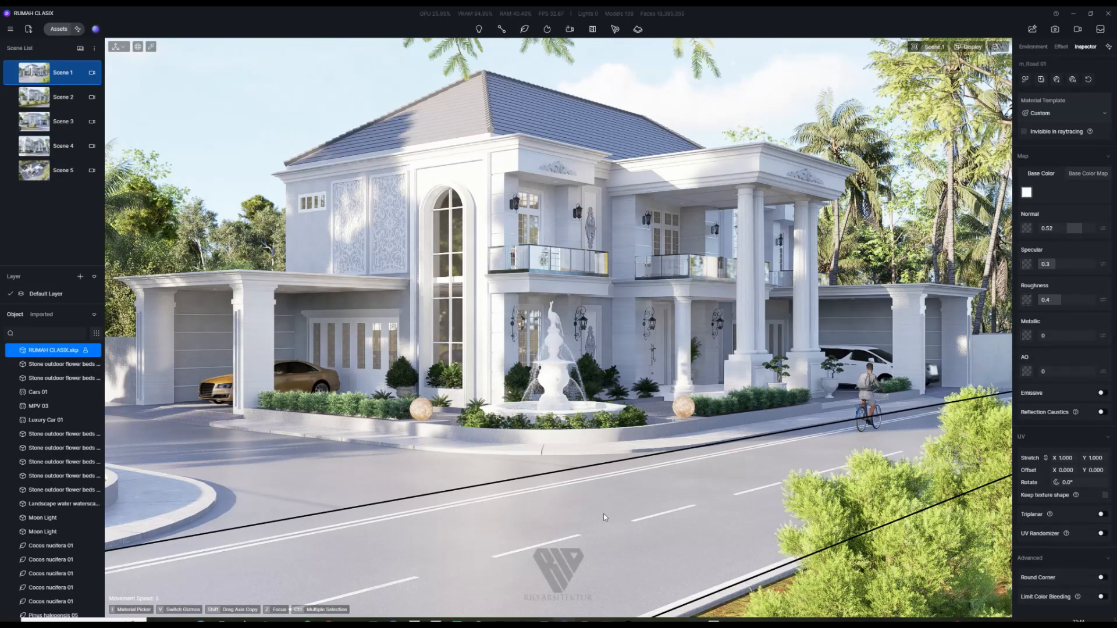
Step: Give the main road roughness 0.55, stronger normal bumps and a darker grey base colour
click(624, 504)
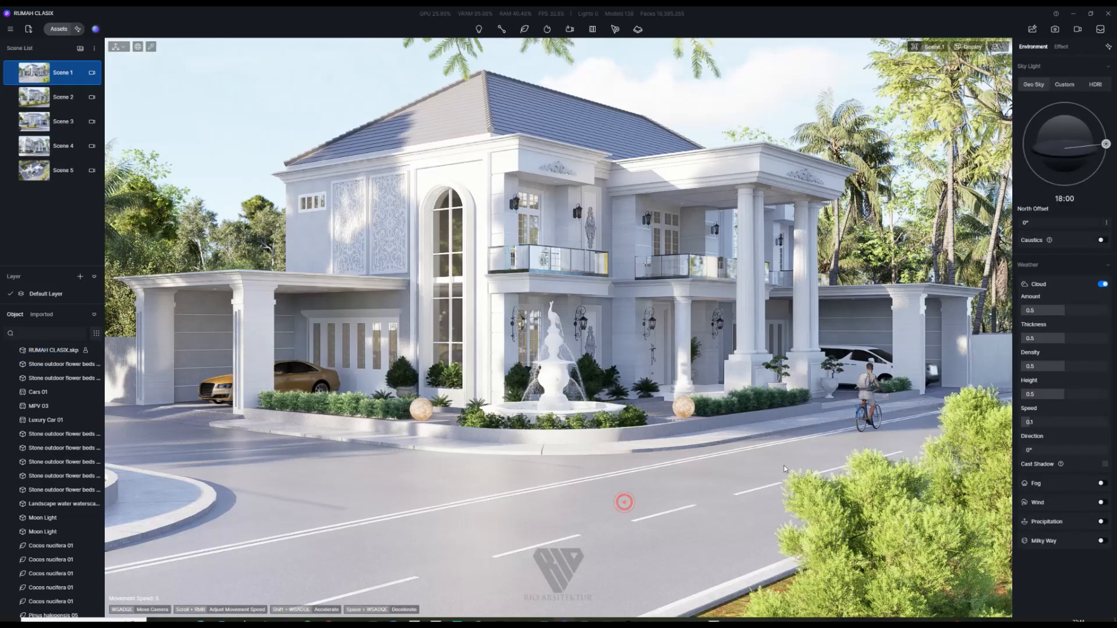
click(1059, 299)
key(BackSpace)
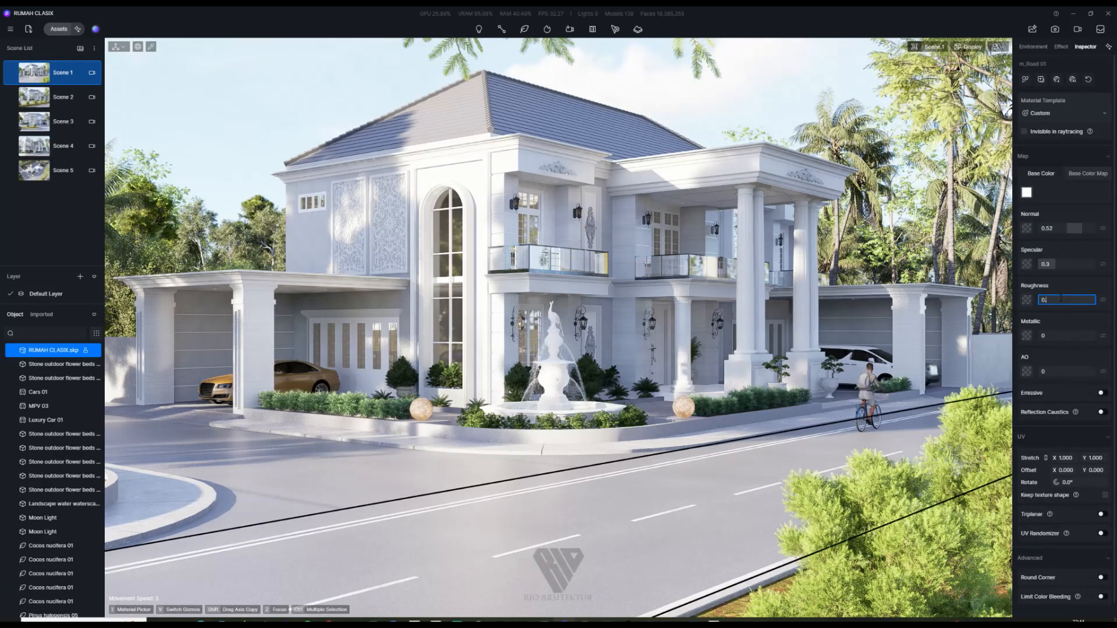
text(55)
key(Return)
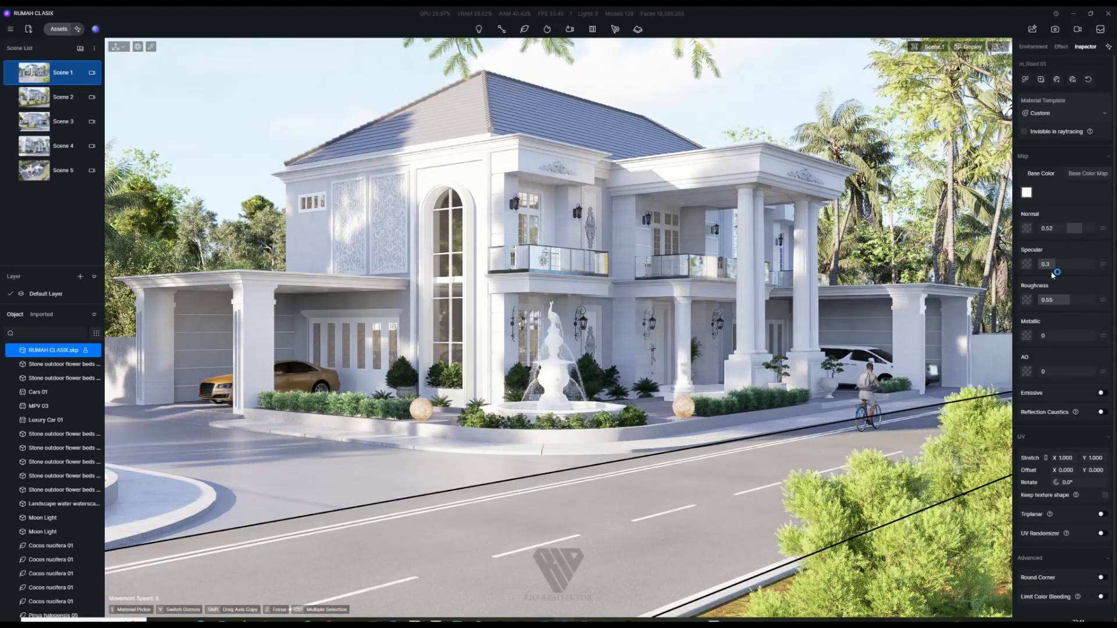
drag(1075, 228, 1023, 240)
click(1027, 192)
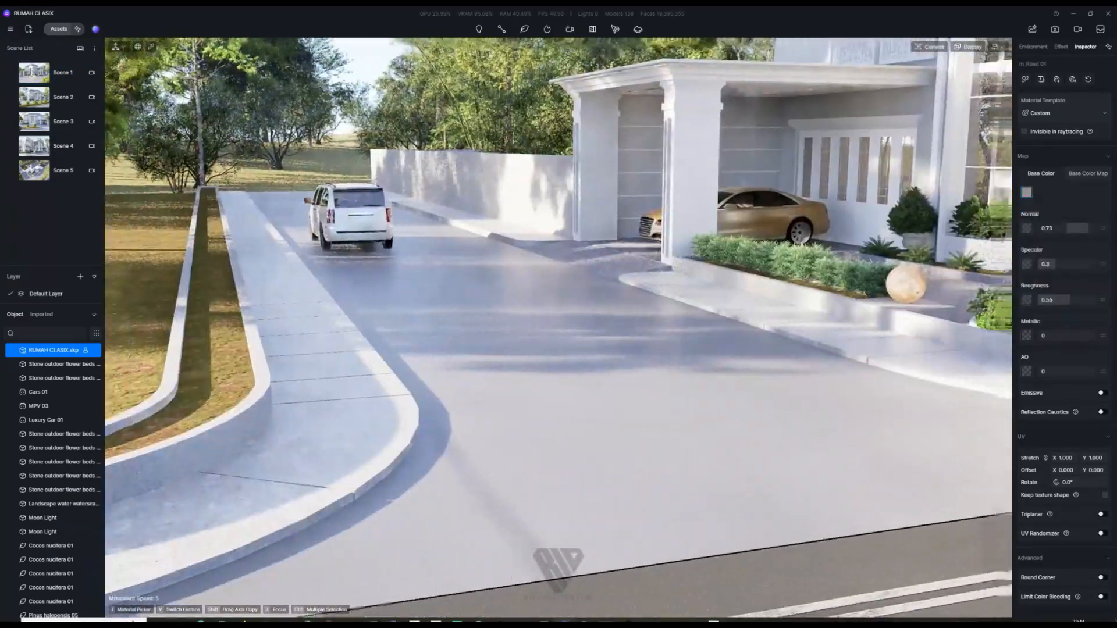
Step: Give the driveway road roughness 0.55, a grey base colour and normal raised to 0.62
click(482, 478)
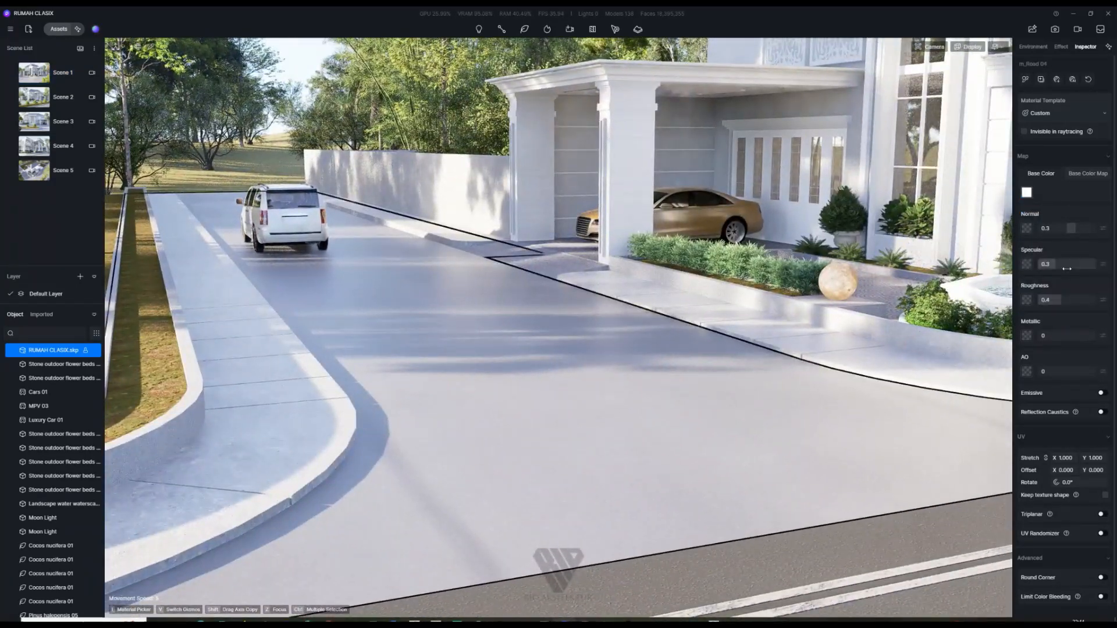
click(1054, 300)
text(0.55)
key(Return)
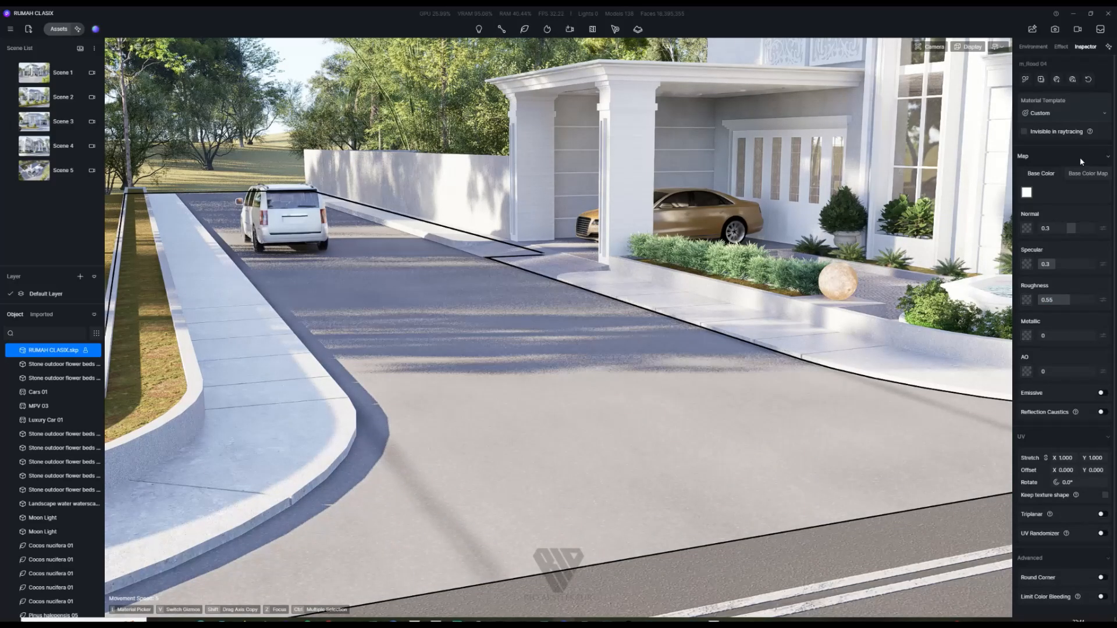
click(1027, 192)
click(1025, 240)
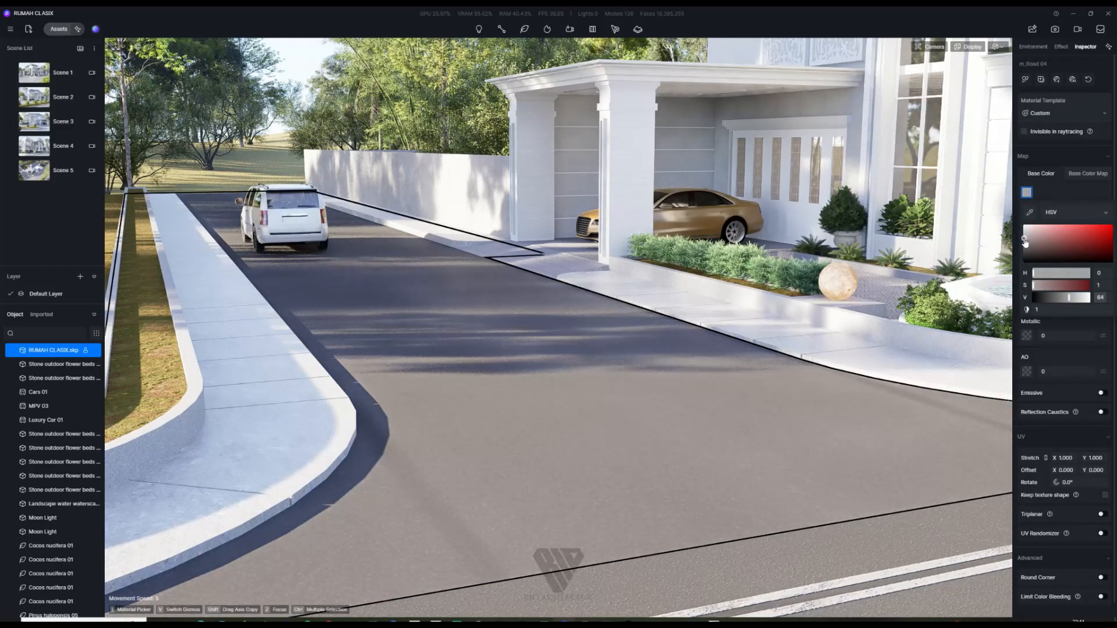
click(1109, 322)
drag(1072, 229, 1091, 244)
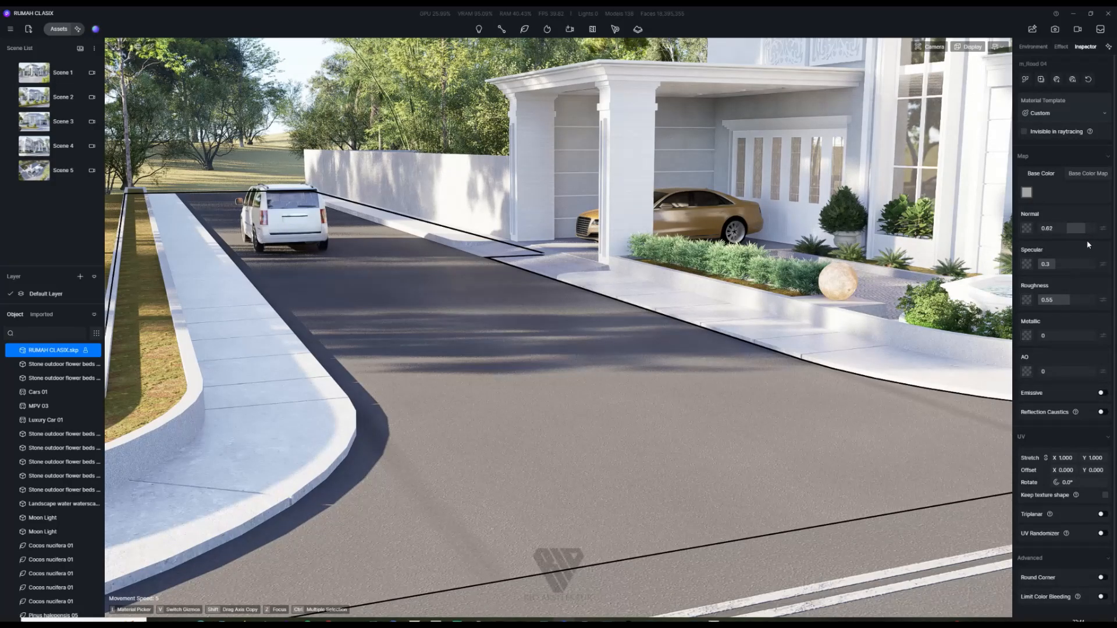
click(323, 419)
click(1052, 299)
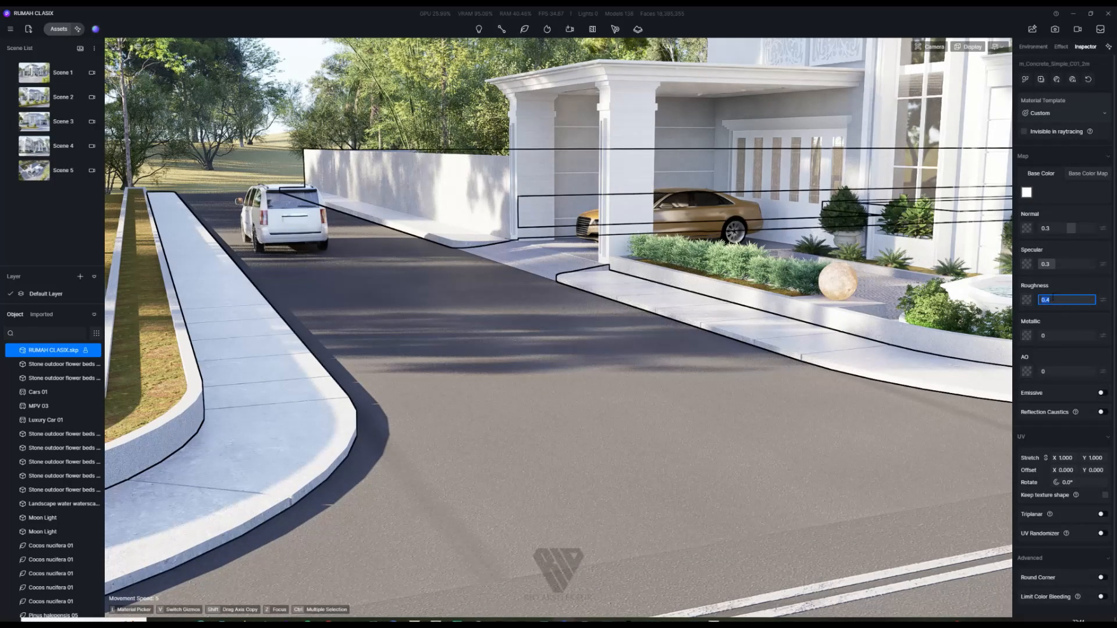
Step: Adjust the concrete sidewalk's roughness and set its base colour to light grey
click(1052, 299)
text(8)
key(Return)
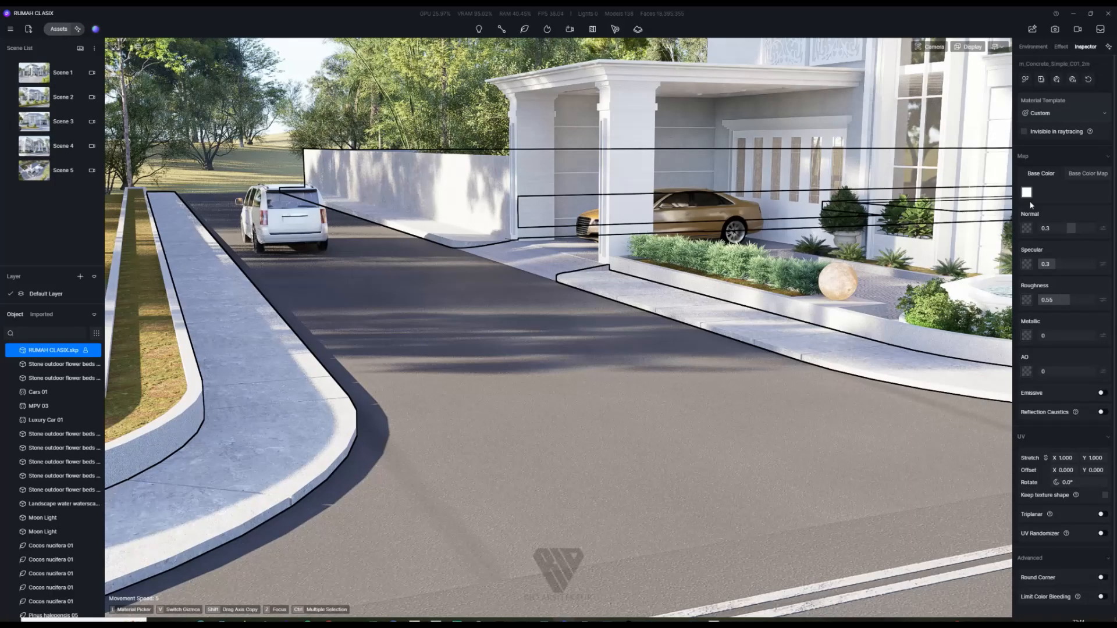
click(1026, 192)
drag(1024, 225, 1023, 239)
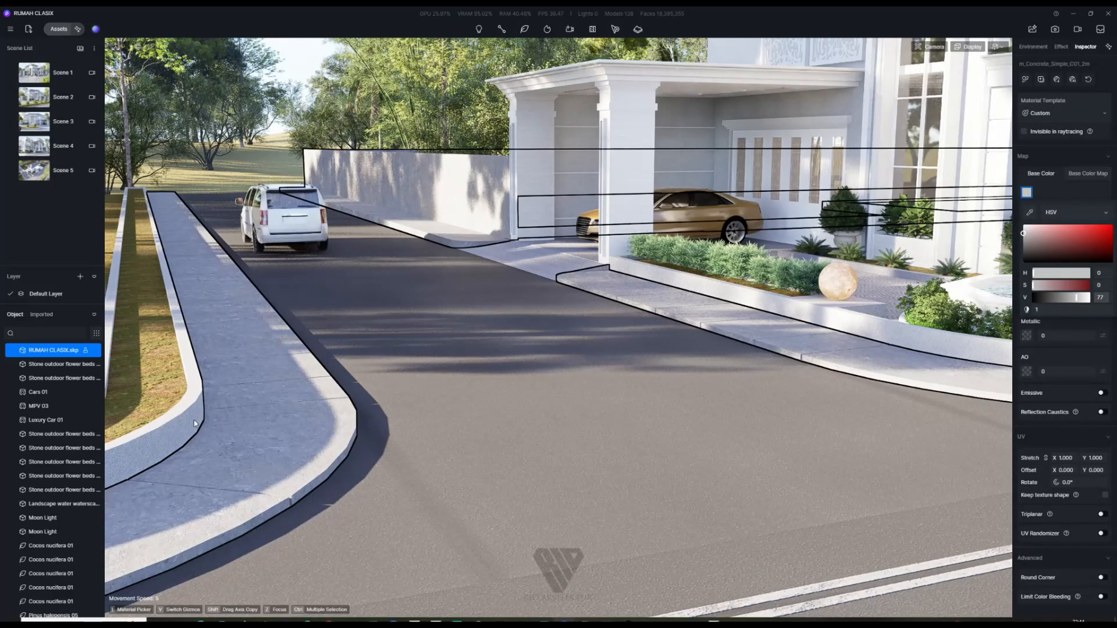
Step: Orbit up to the balcony, inspecting the planter wall, railing and wall lantern materials
click(931, 347)
scroll(456, 470, down, 1)
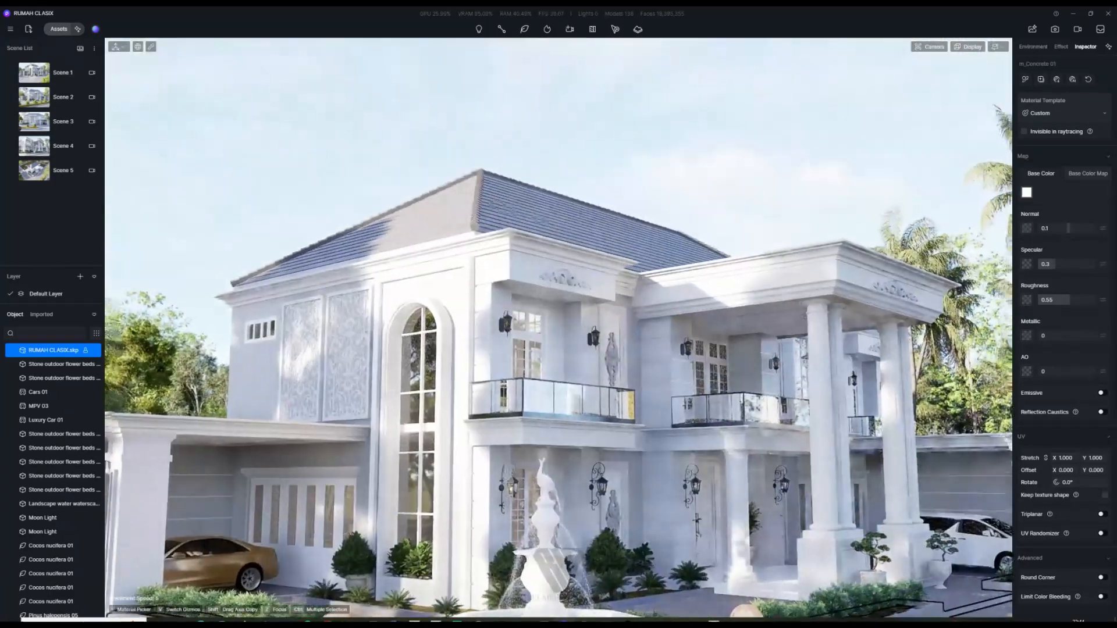
scroll(463, 404, up, 6)
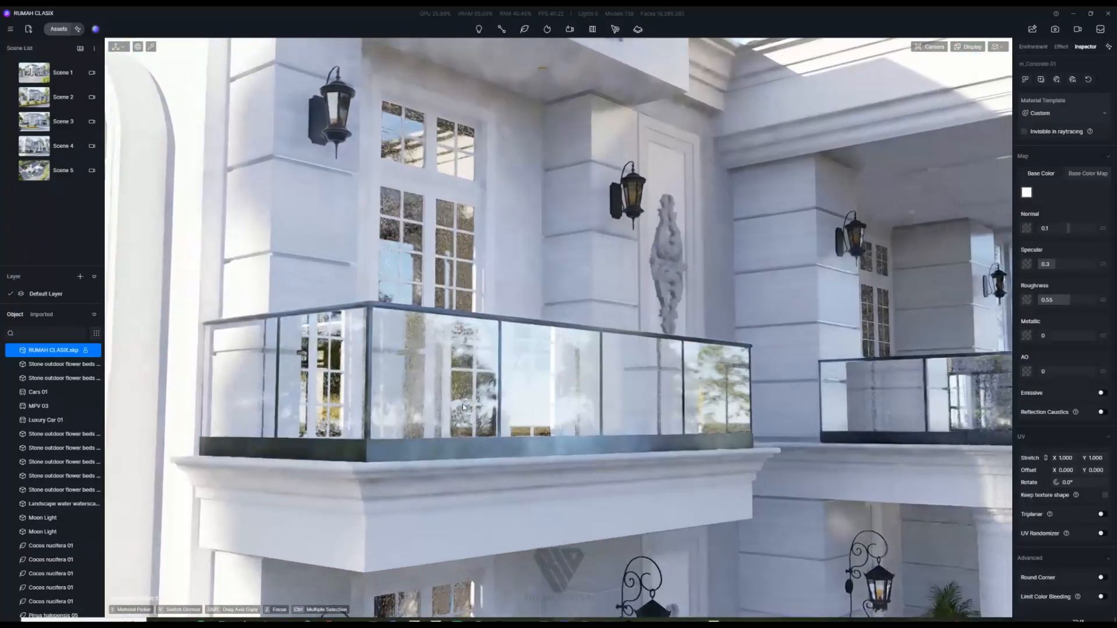
right_drag(463, 407, 385, 445)
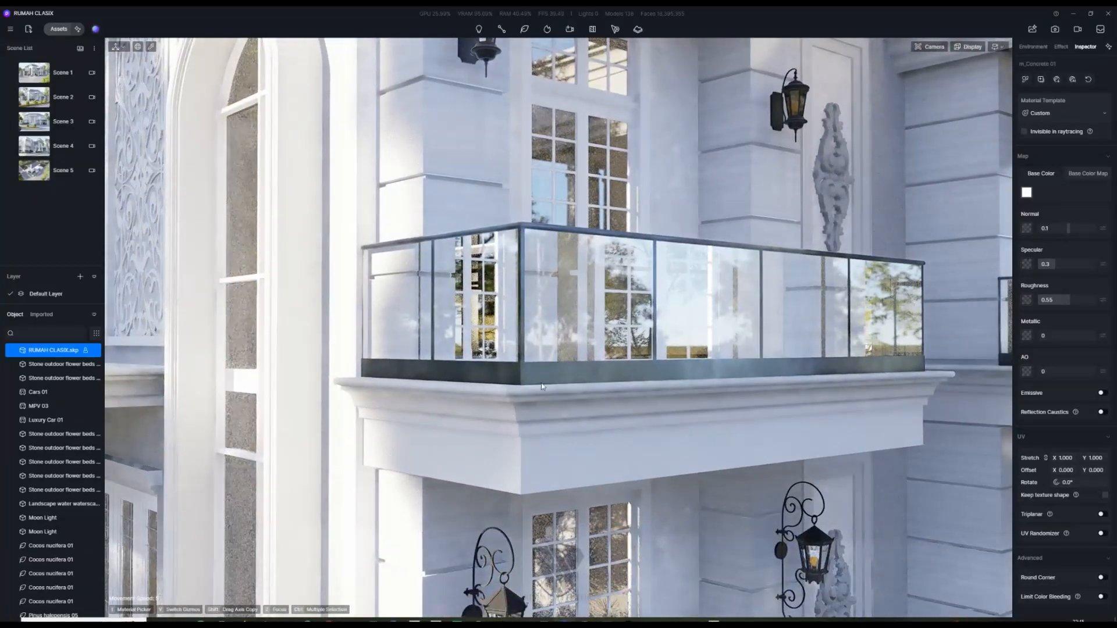
click(546, 379)
key(e)
right_drag(546, 379, 500, 418)
scroll(557, 436, up, 5)
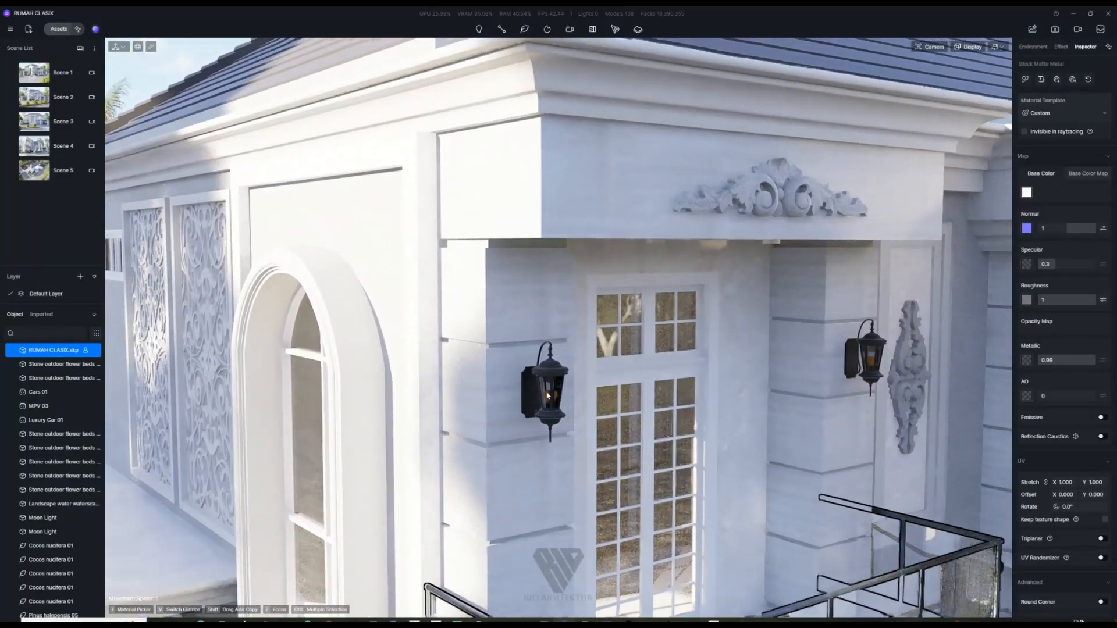
click(558, 437)
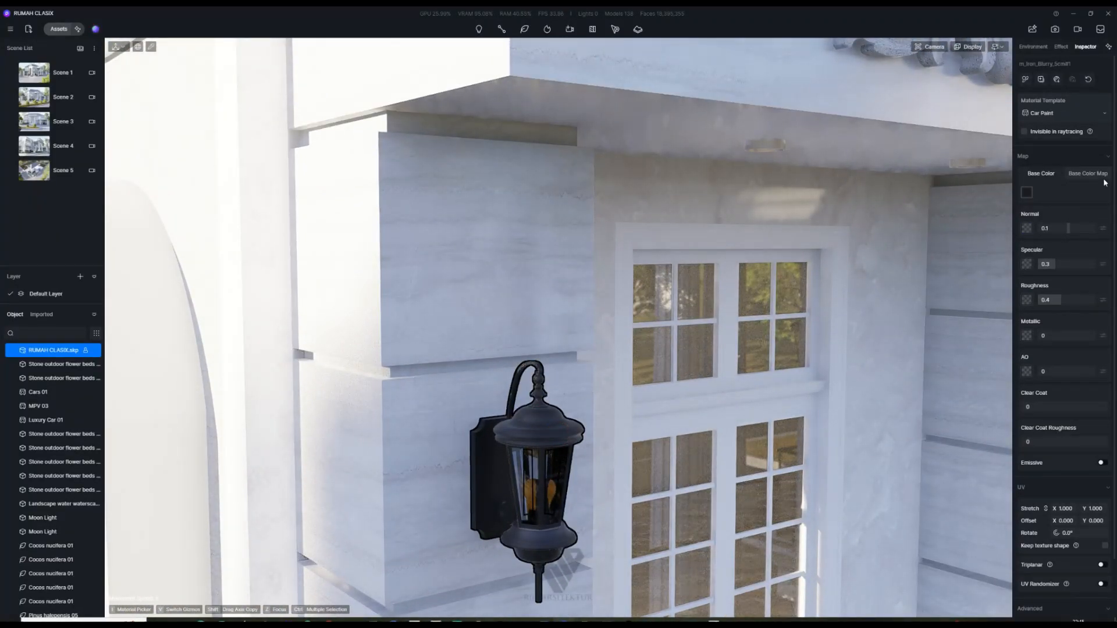
scroll(624, 392, down, 3)
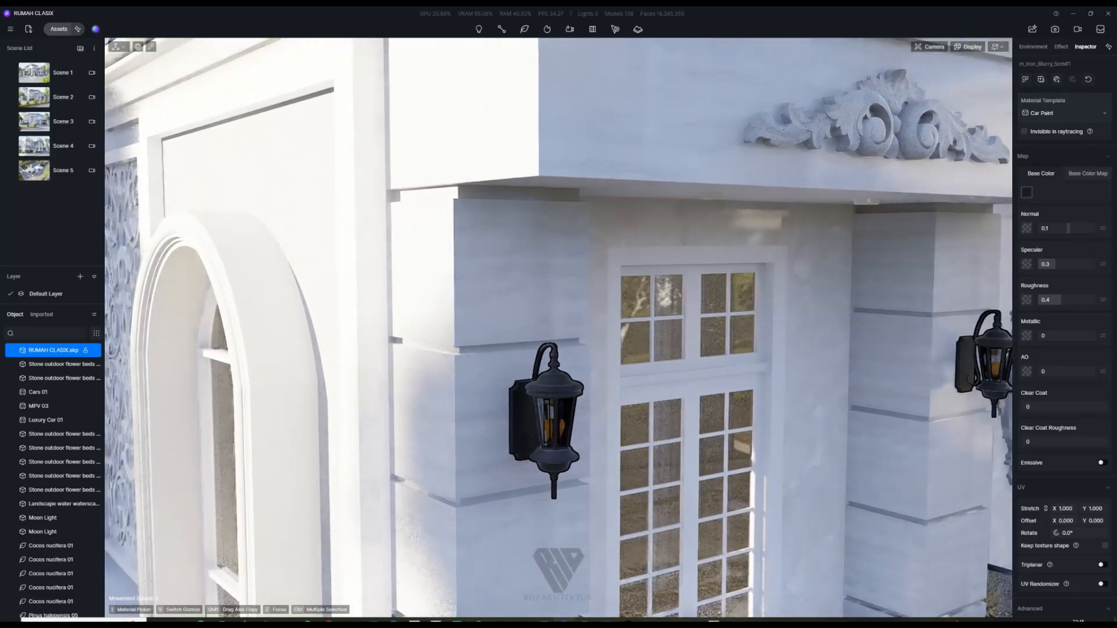
right_drag(624, 393, 608, 451)
Step: Set the white m_[Color_000] balcony facade material's roughness from 0.4 to 0.1
click(510, 266)
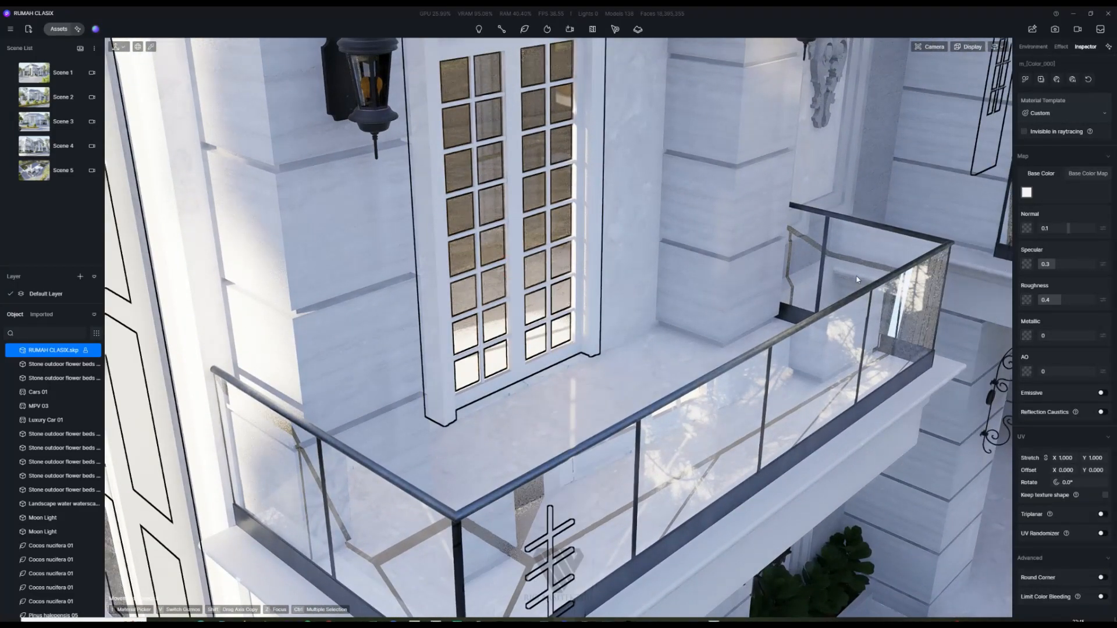
scroll(540, 332, down, 3)
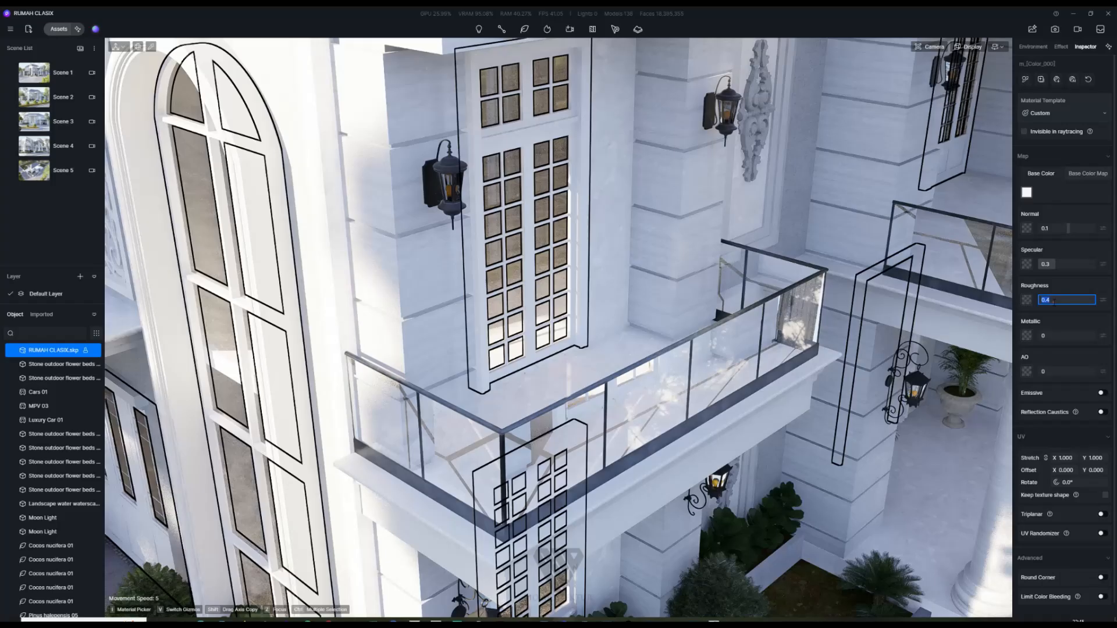
scroll(619, 218, down, 2)
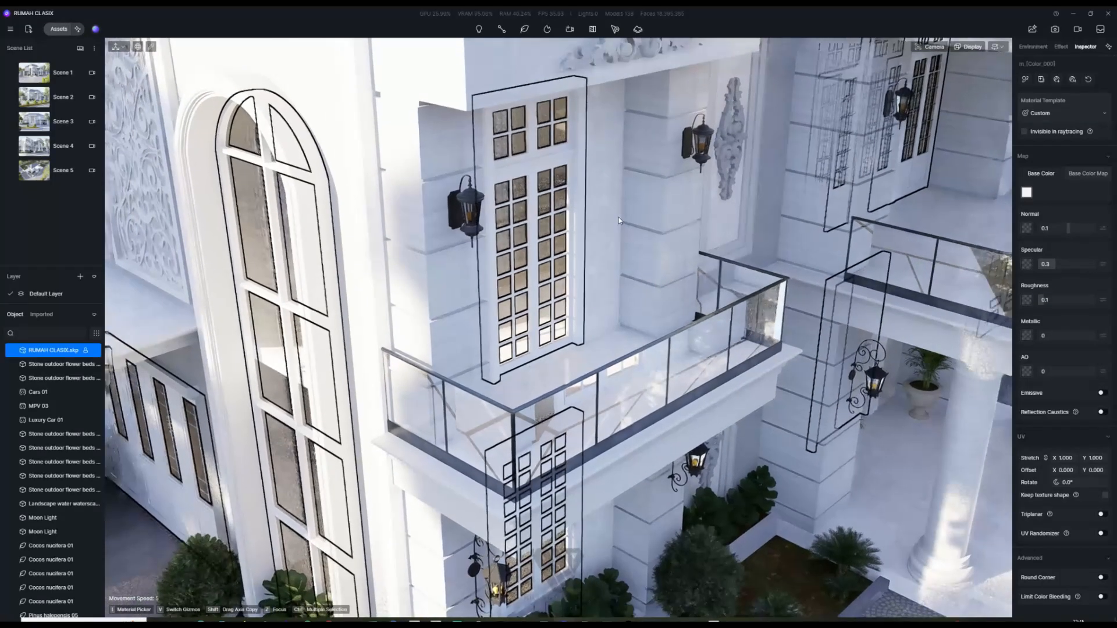
scroll(634, 249, up, 1)
right_drag(634, 249, 193, 157)
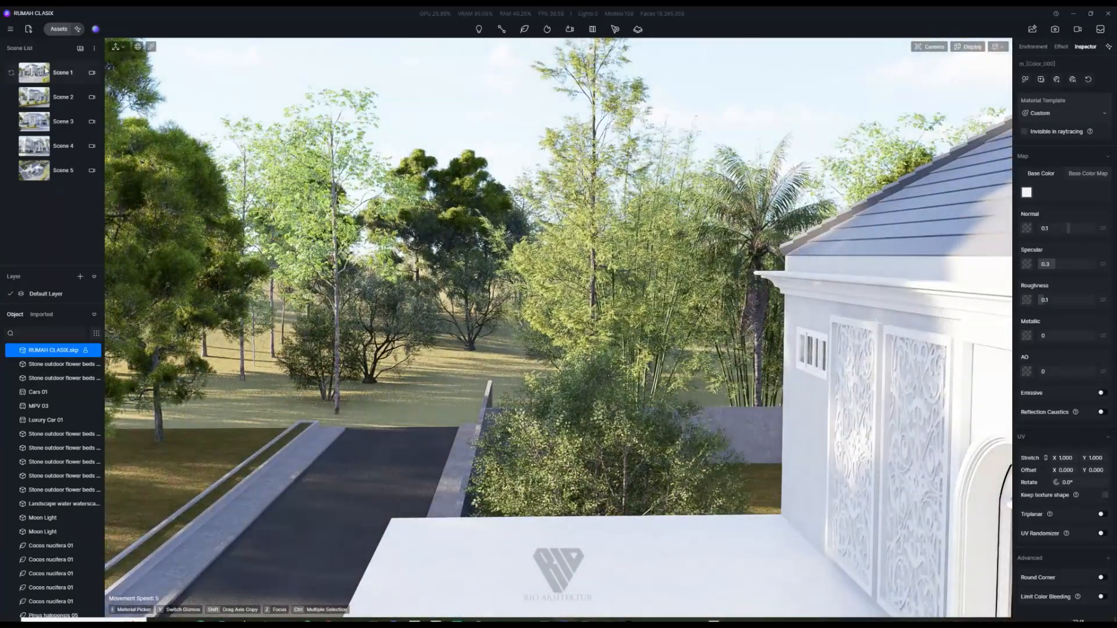
Step: From Scene 1, check the road's base colour, then turn to the house's right side
click(63, 72)
scroll(591, 404, up, 3)
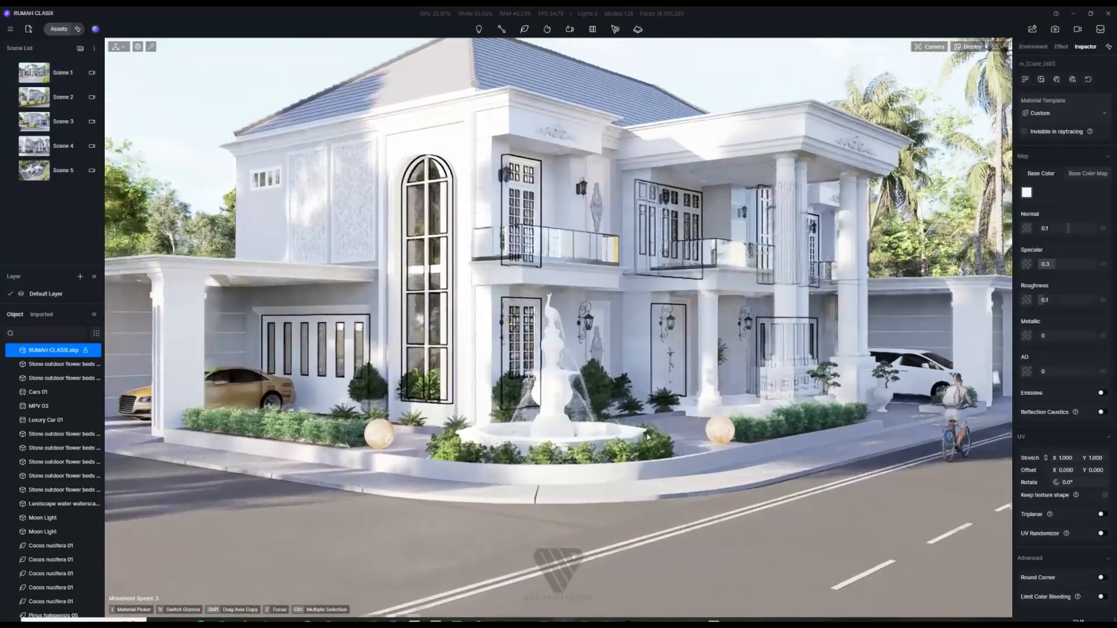
click(509, 425)
click(1027, 192)
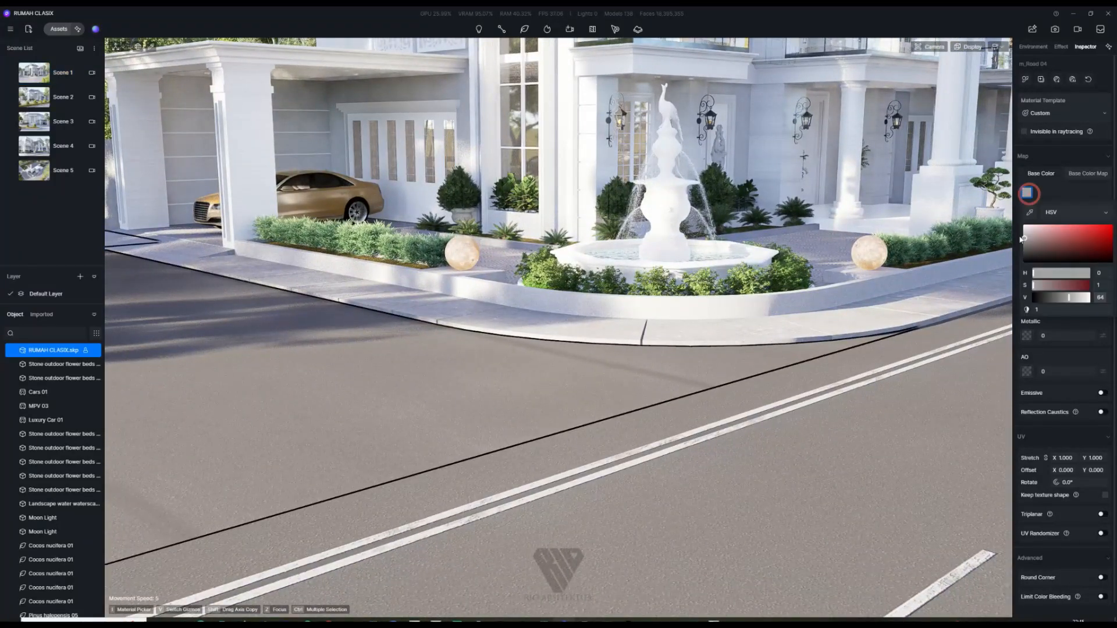
click(720, 440)
scroll(726, 434, down, 2)
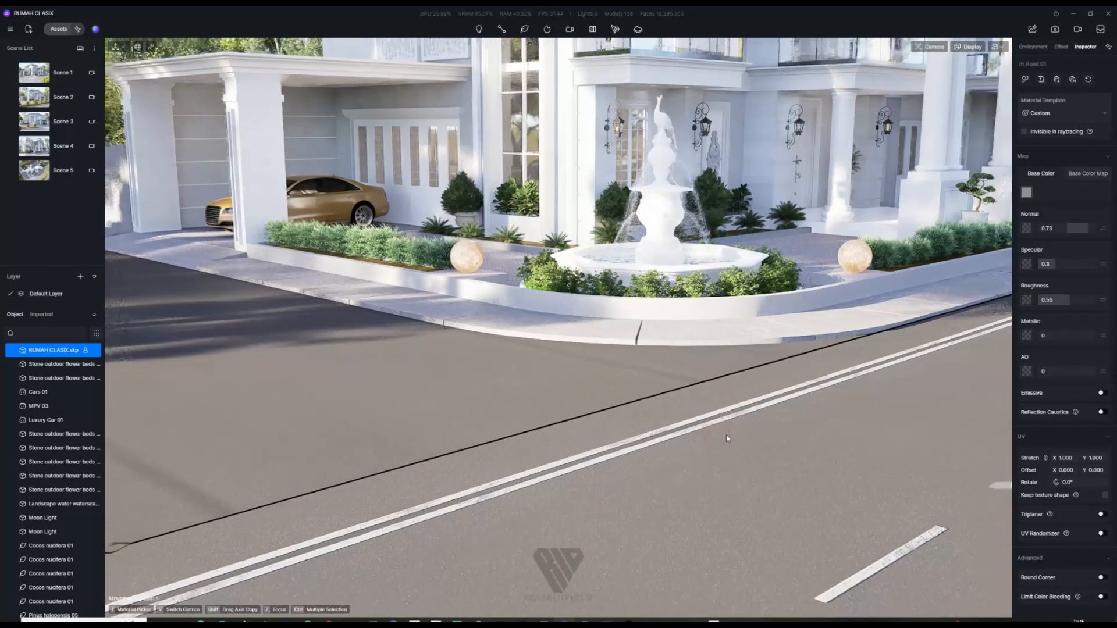
right_drag(727, 435, 660, 464)
scroll(660, 461, up, 10)
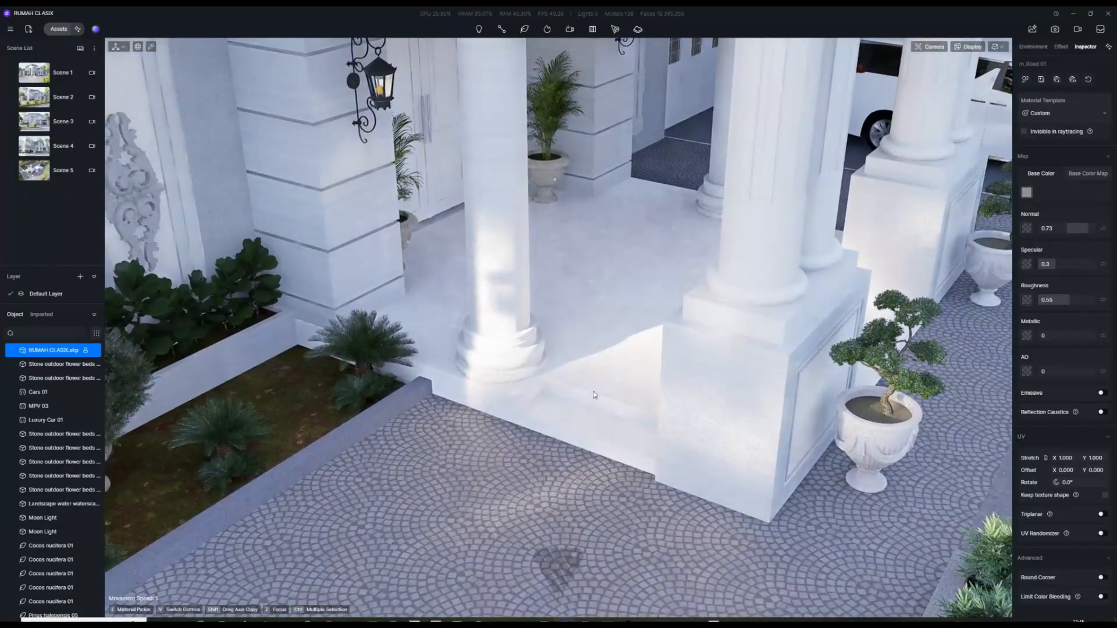
Step: Darken the base colour of the cobblestone paving in front of the porch
click(607, 361)
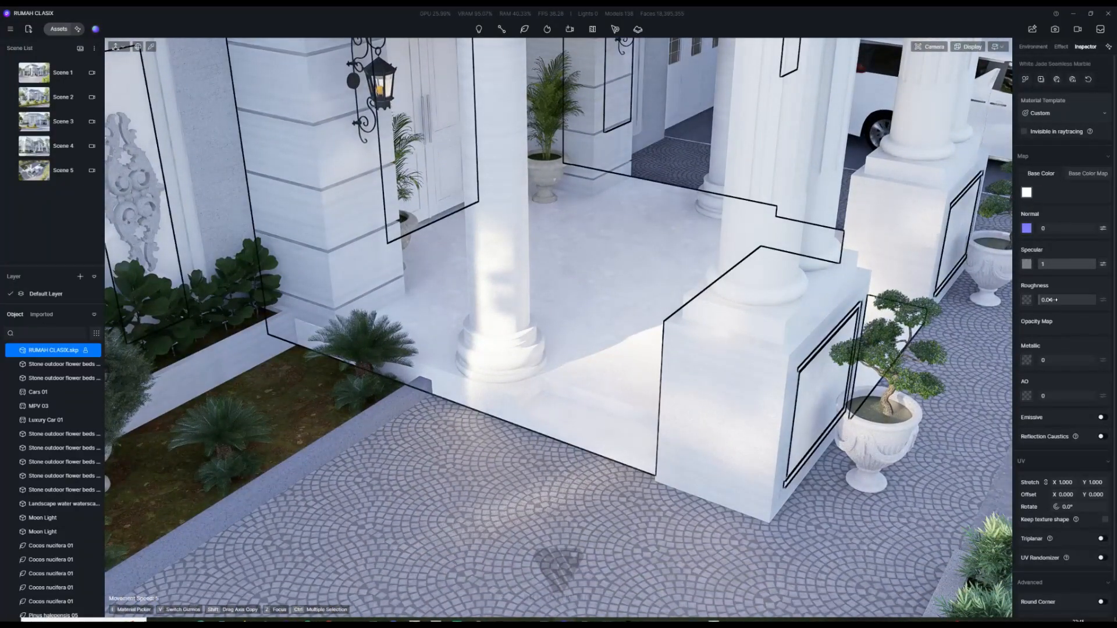
click(981, 302)
click(1026, 193)
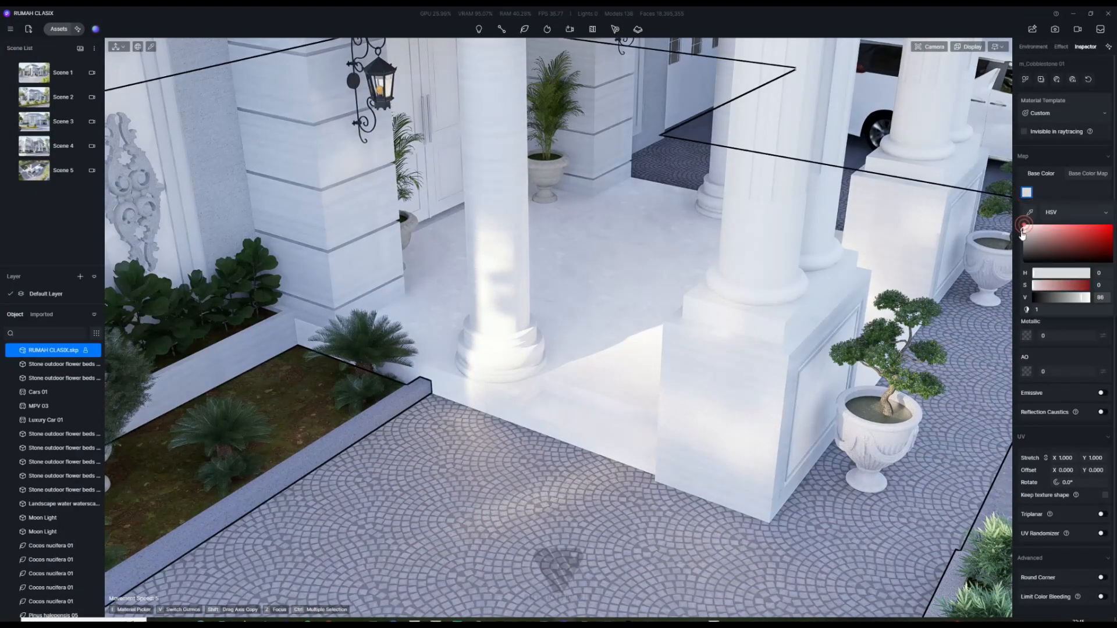
drag(1022, 231, 1022, 235)
right_drag(757, 326, 488, 401)
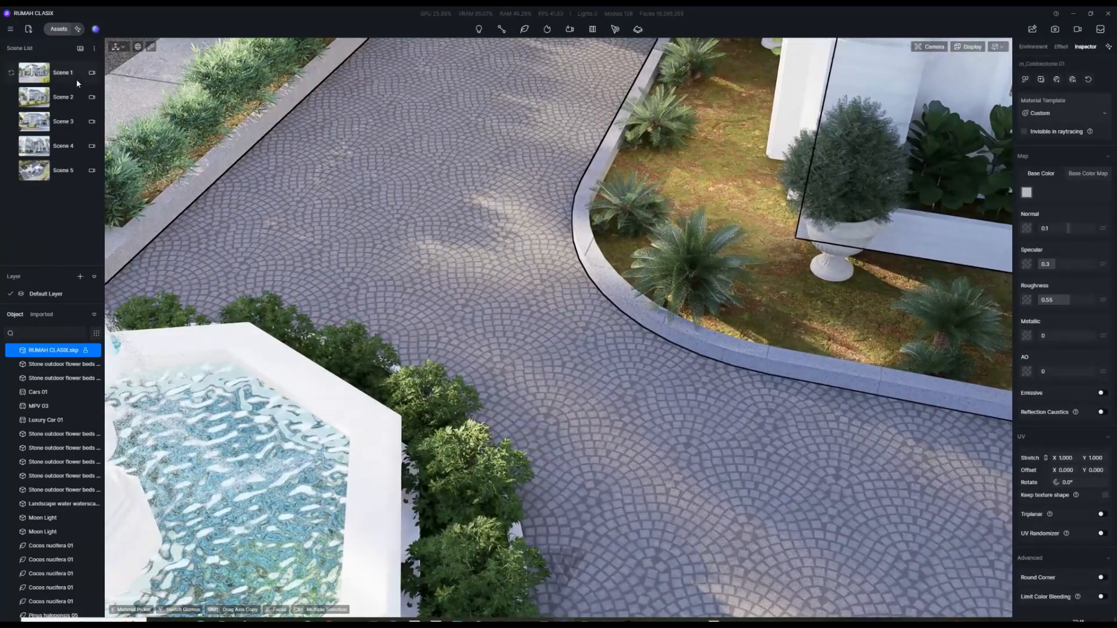
Step: Back in Scene 1, inspect the charcoal roof and brick facade materials
click(58, 73)
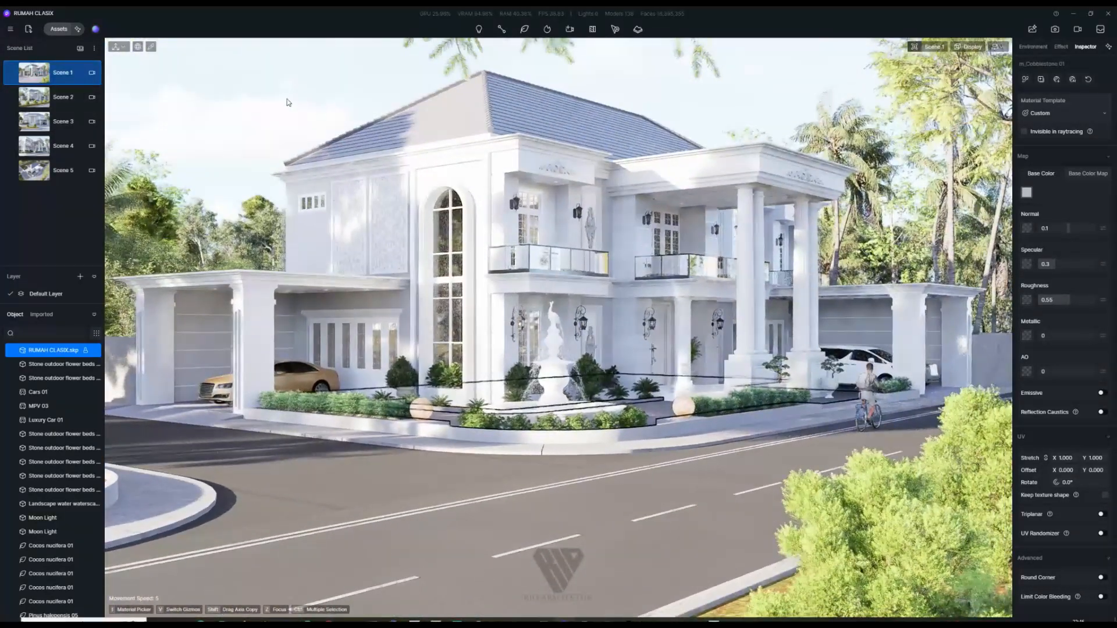
click(591, 134)
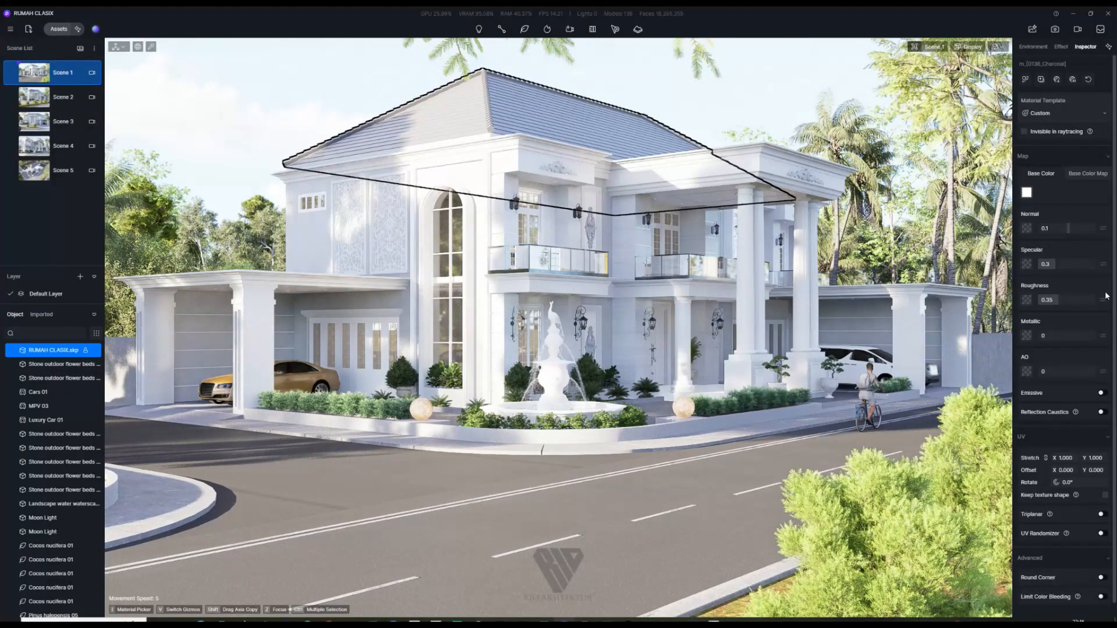
click(604, 77)
click(591, 227)
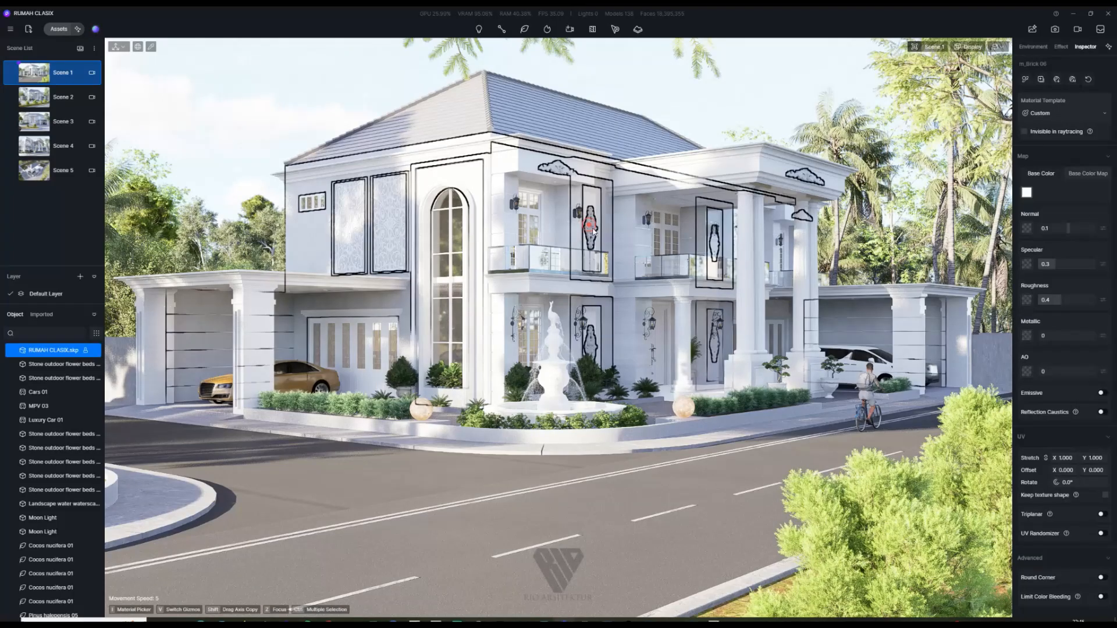
key(Escape)
click(590, 226)
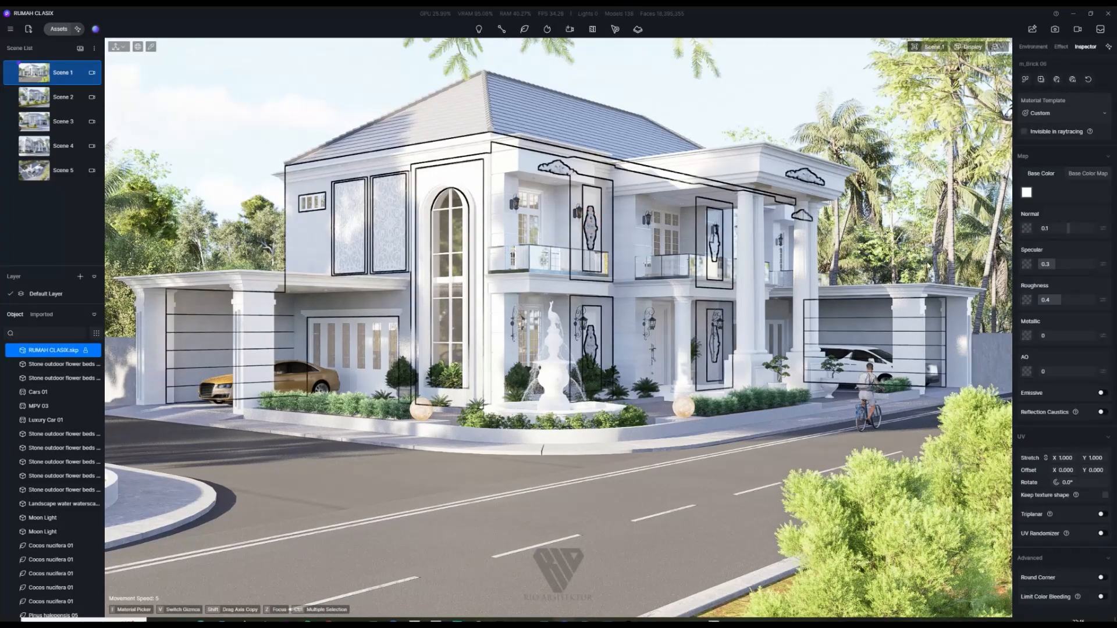
click(767, 67)
Step: Cycle through Scenes 2, 3, 4 and 5, ending on the Scene 4 glass balcony close-up
click(32, 105)
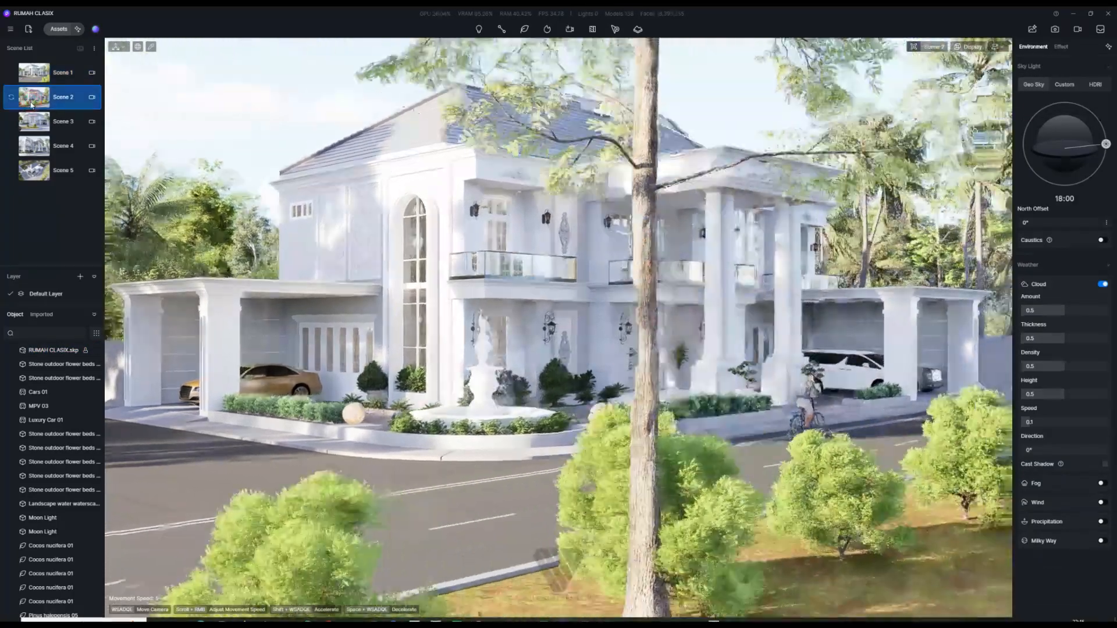
click(29, 123)
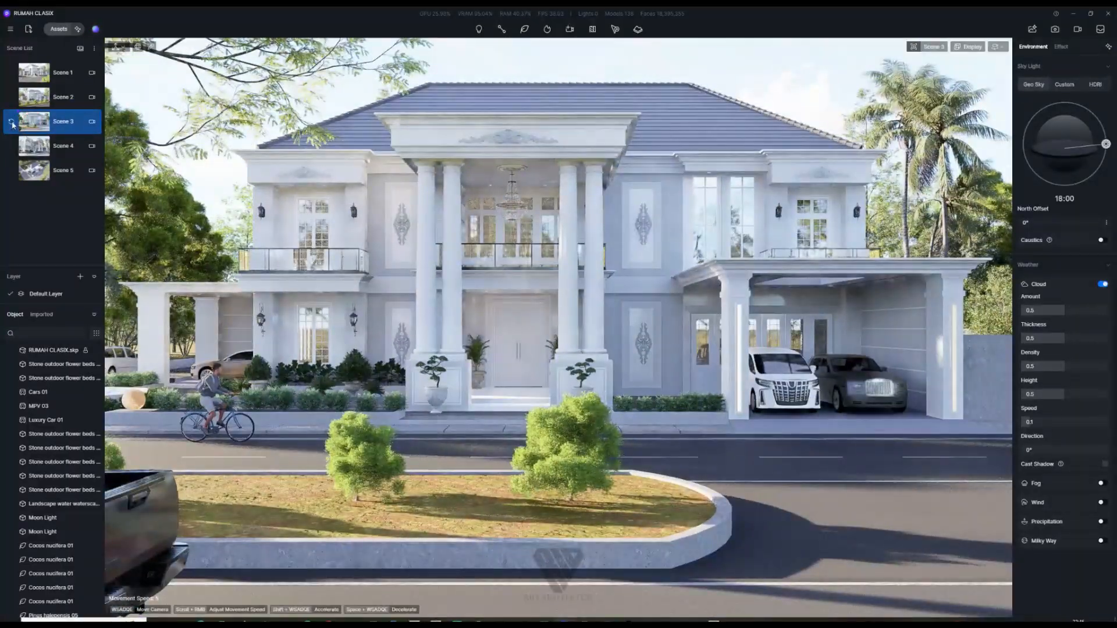
click(32, 149)
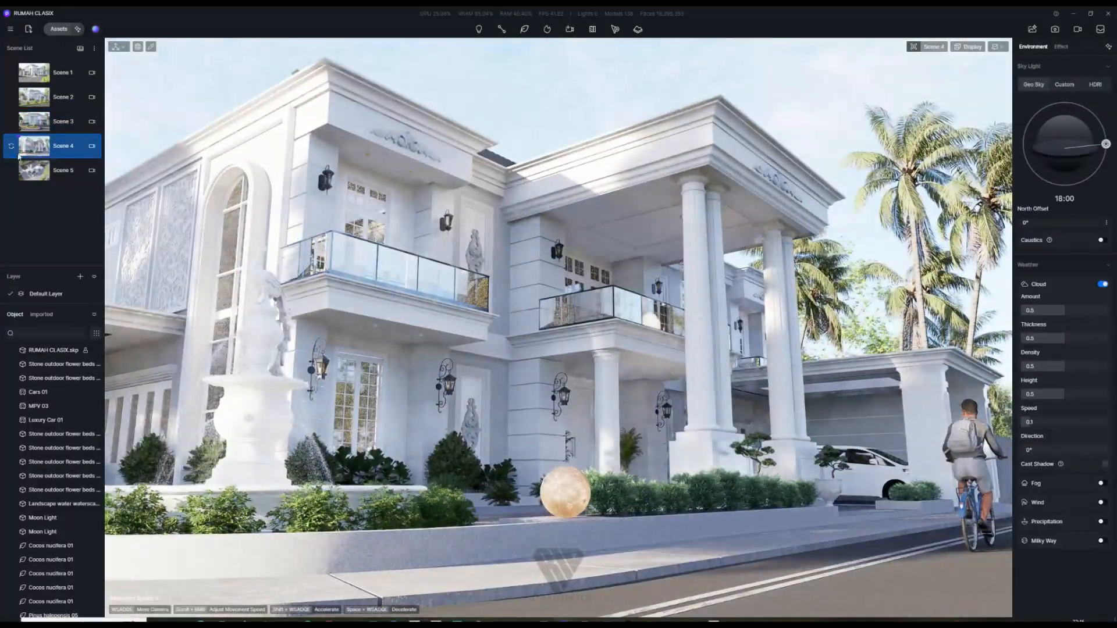
click(33, 171)
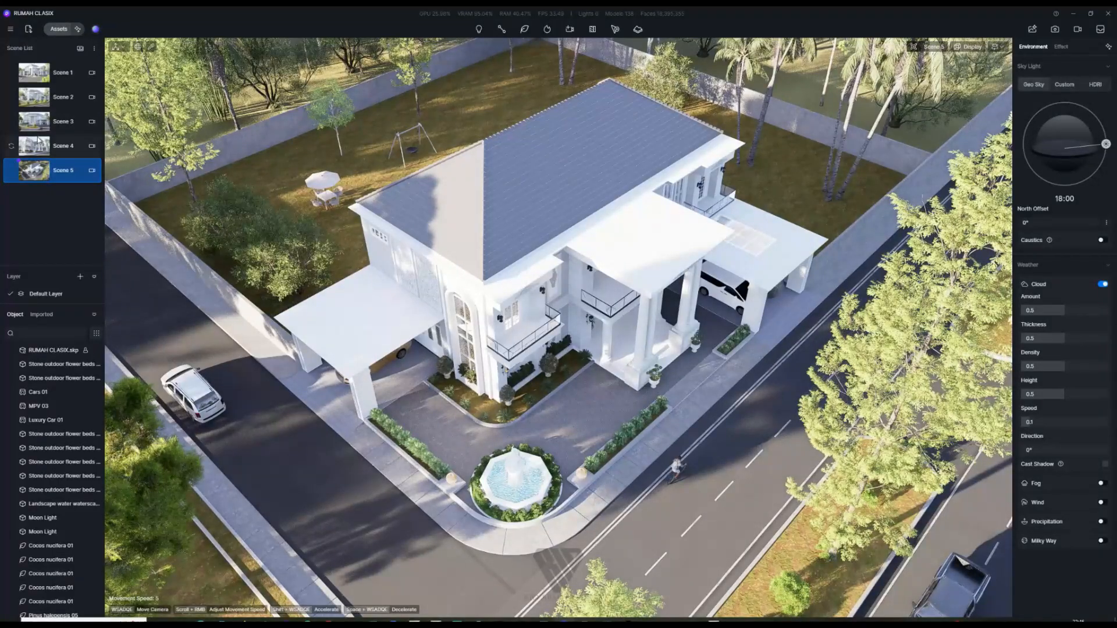
click(36, 144)
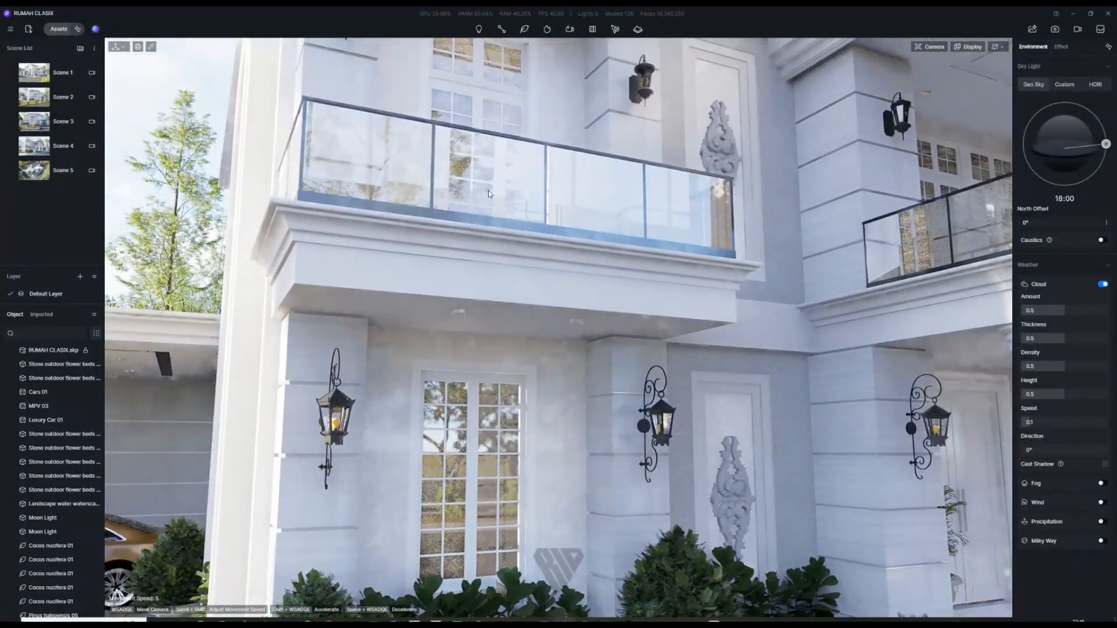
Step: Lower the Normal Glass balcony railing's refraction to 1.2
click(487, 190)
click(613, 209)
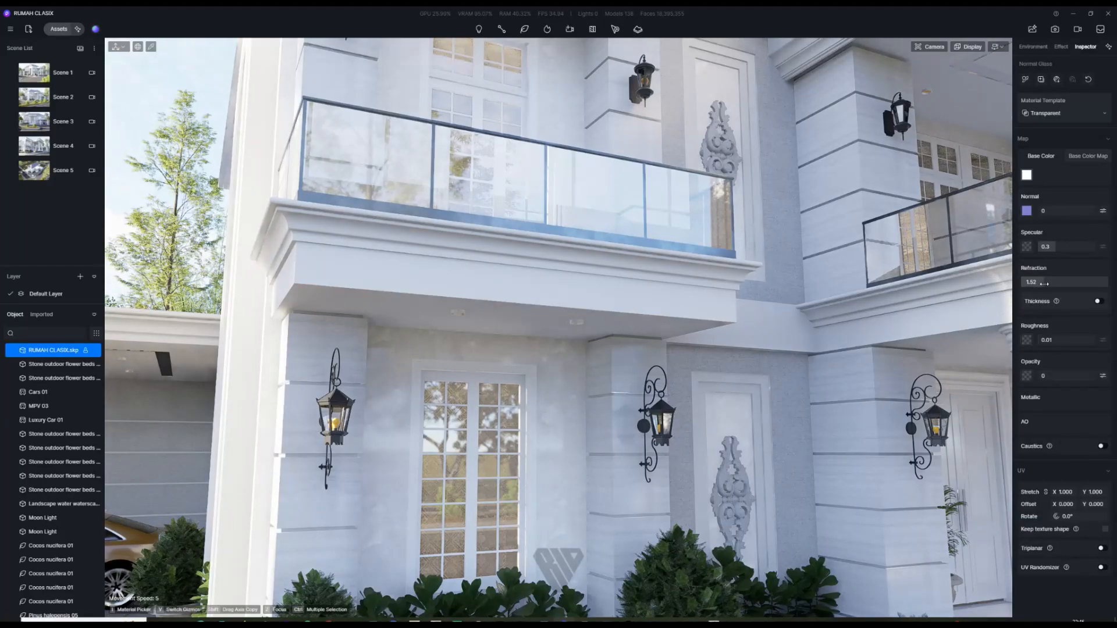
drag(1044, 283, 1026, 298)
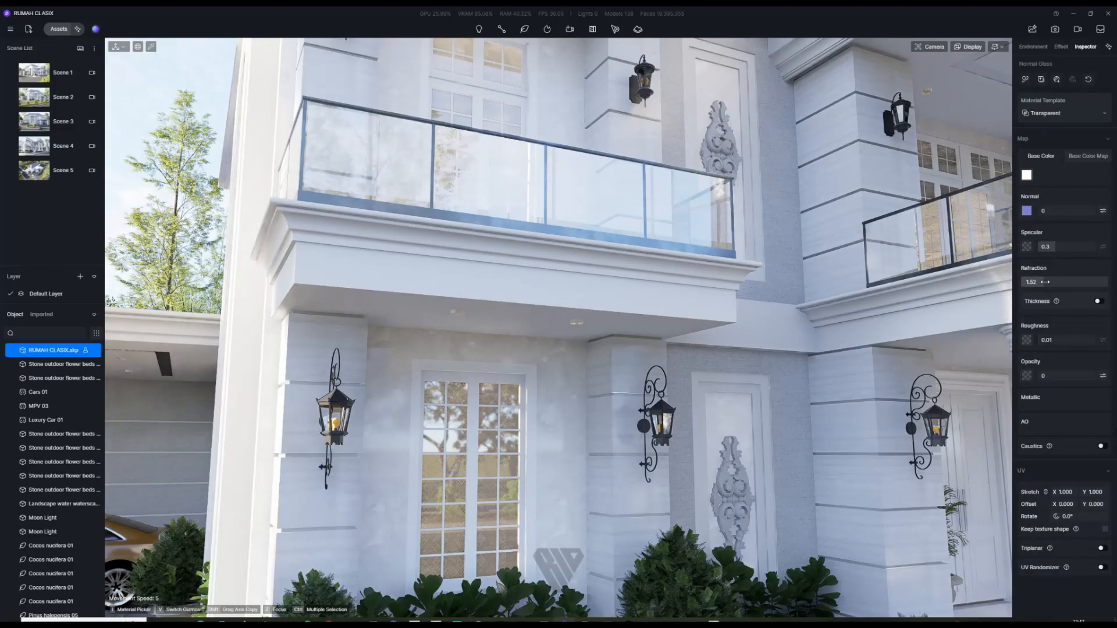
drag(1045, 282, 1032, 289)
key(s)
key(a)
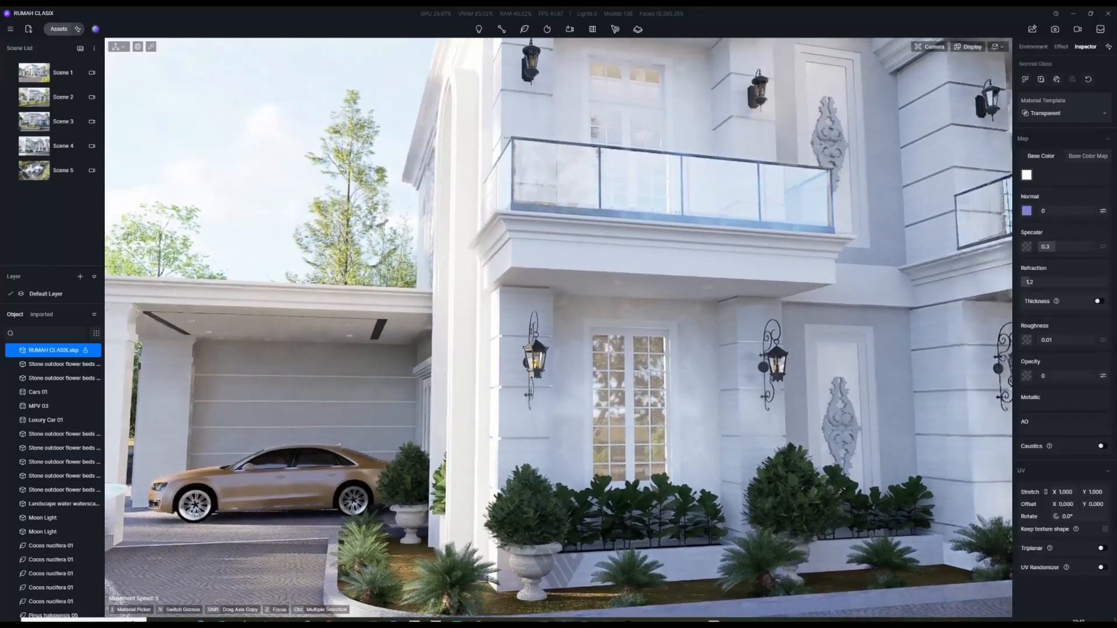
Step: In Scene 1, darken the road's base colour value from 64 to 53
click(37, 70)
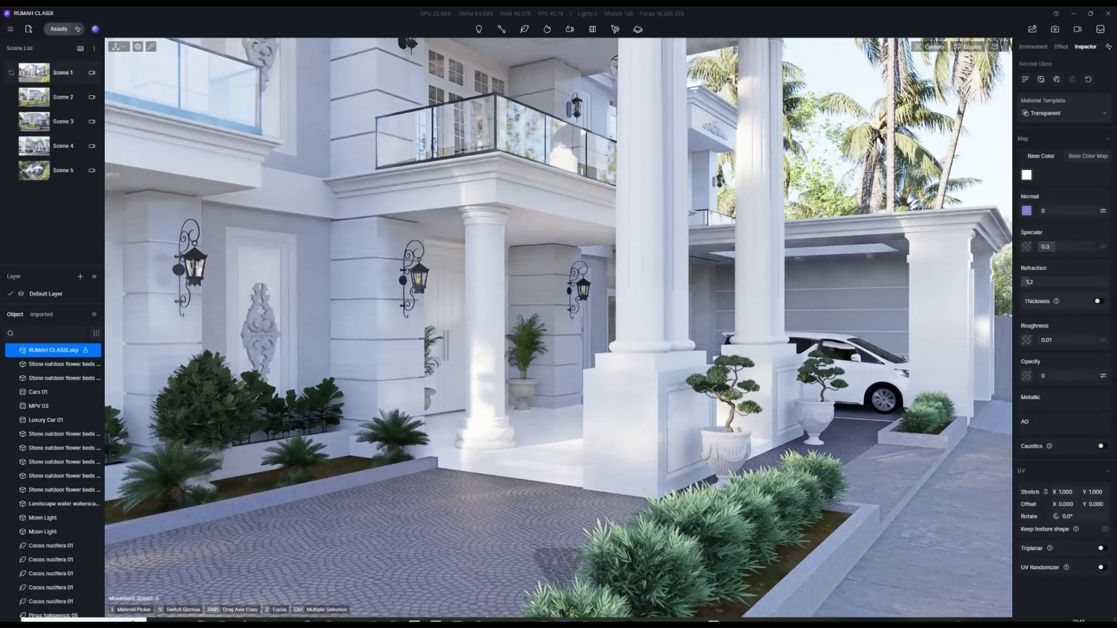
click(37, 69)
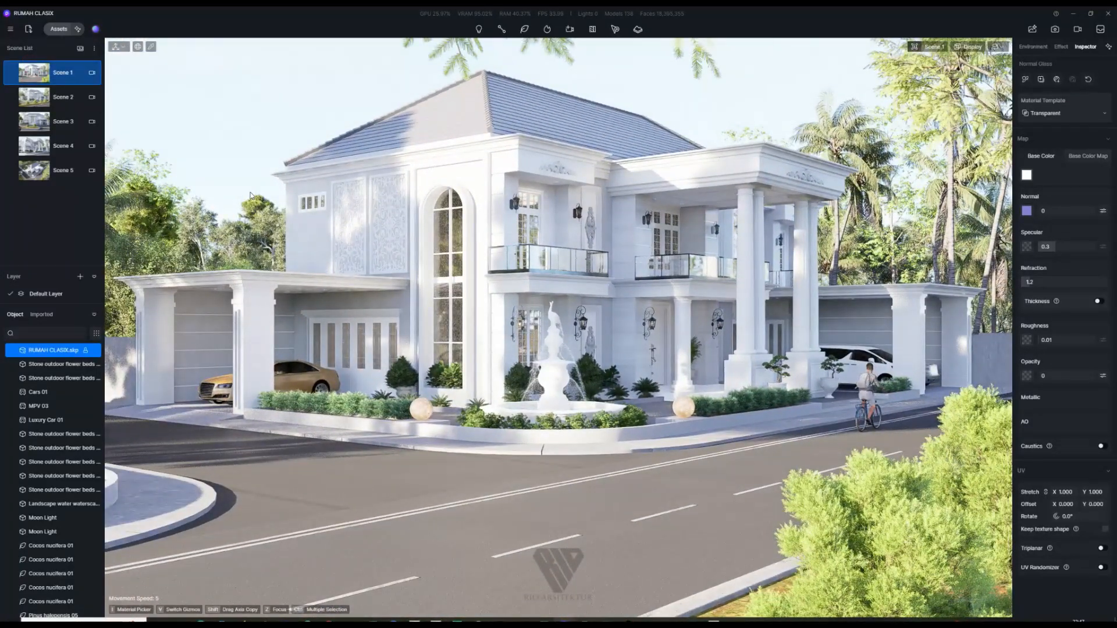
click(440, 544)
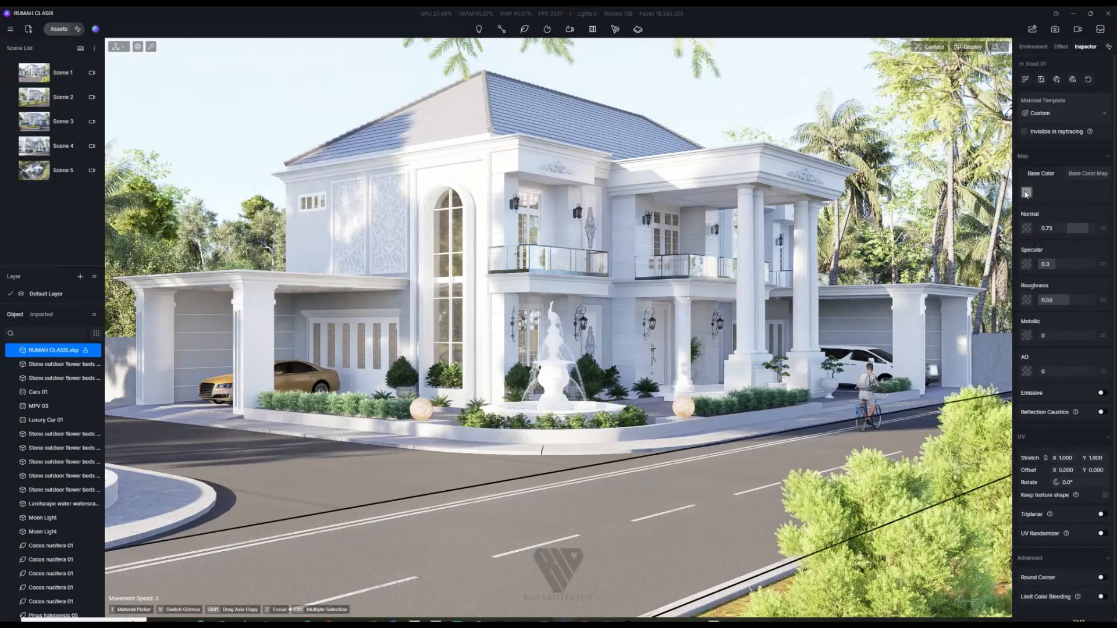
click(1026, 192)
click(1024, 241)
drag(1024, 241, 1024, 246)
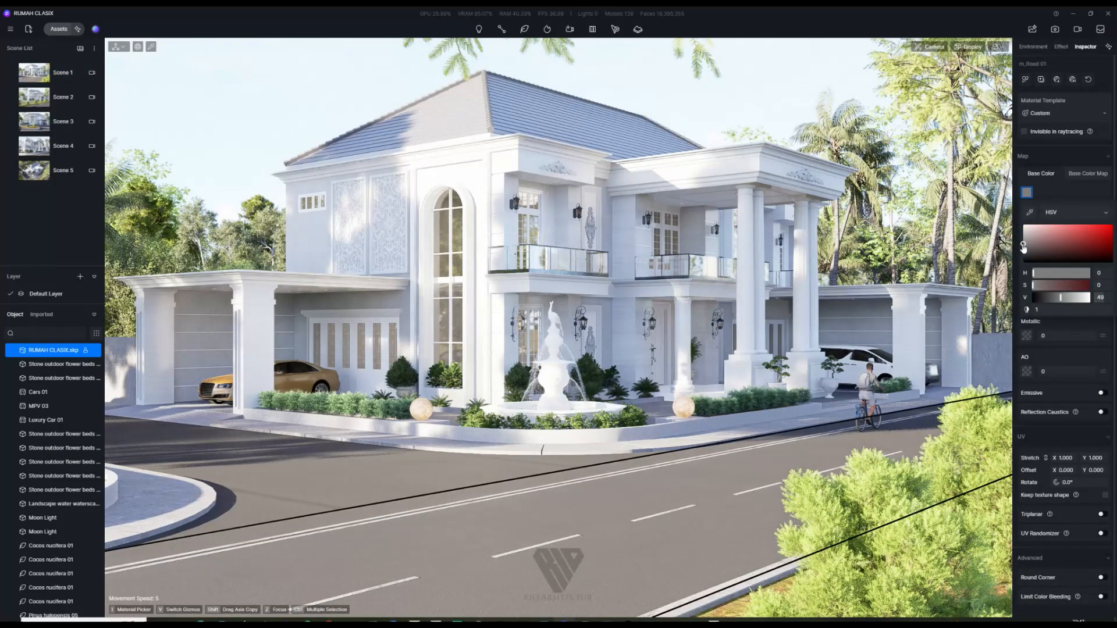
click(244, 133)
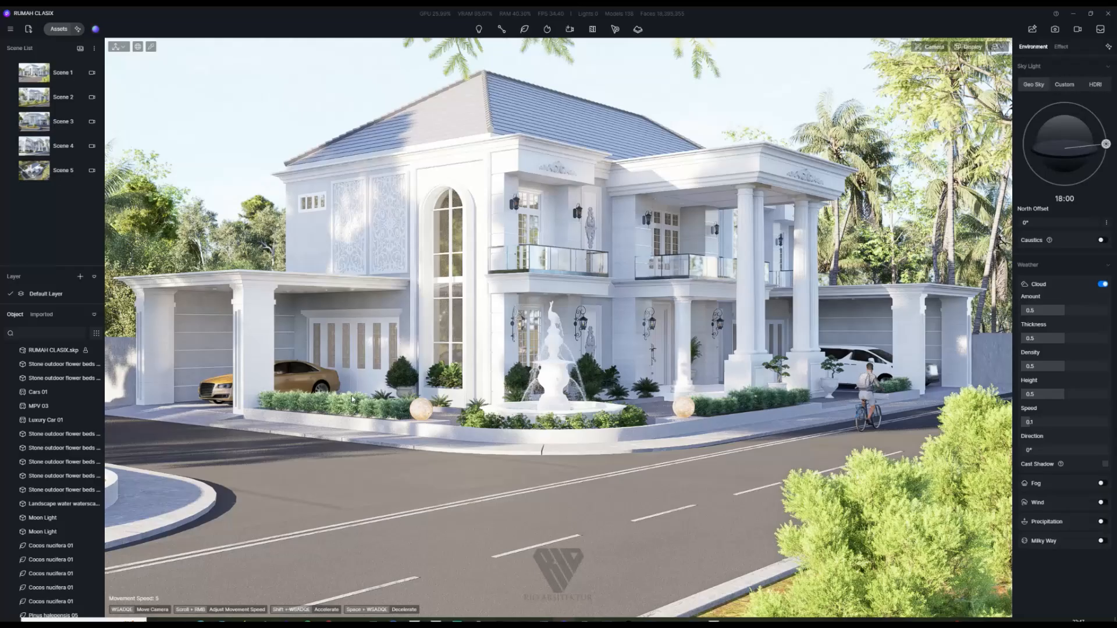
Step: Scatter Natural Meadow 10 grass from the Scatter assets onto the roadside lawn strip
scroll(357, 397, down, 5)
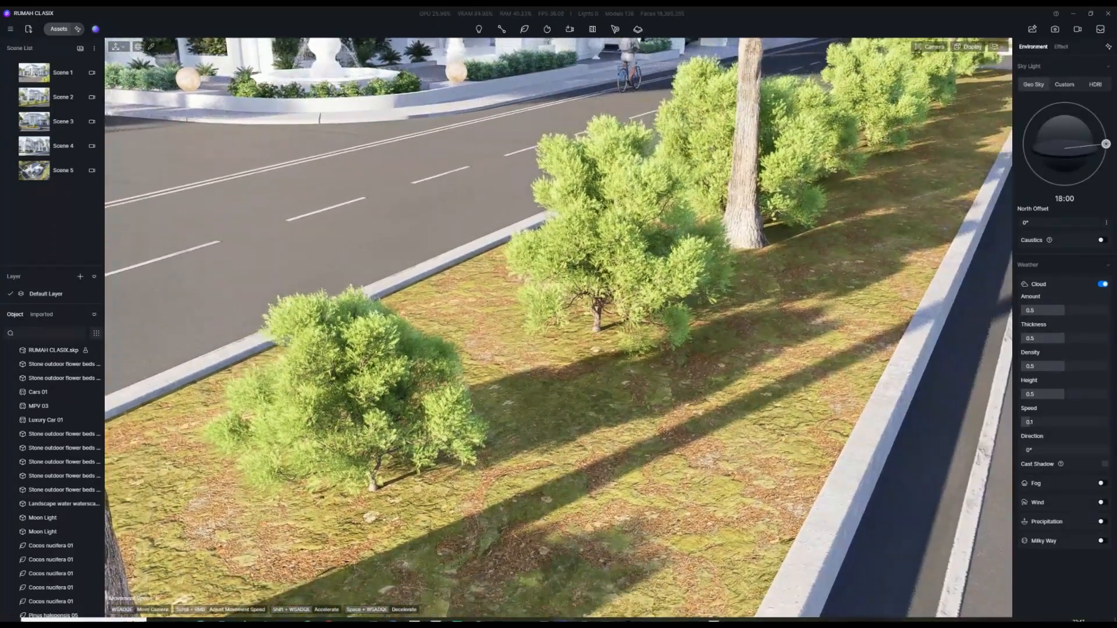
scroll(506, 384, down, 3)
right_drag(558, 326, 465, 425)
scroll(570, 326, down, 3)
click(59, 29)
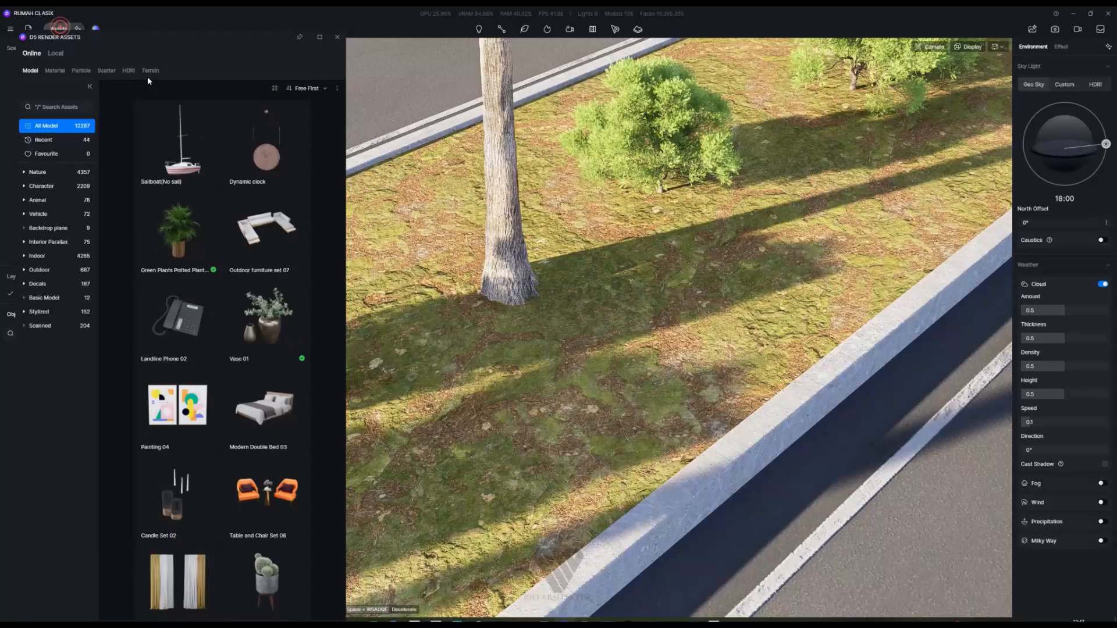
click(106, 71)
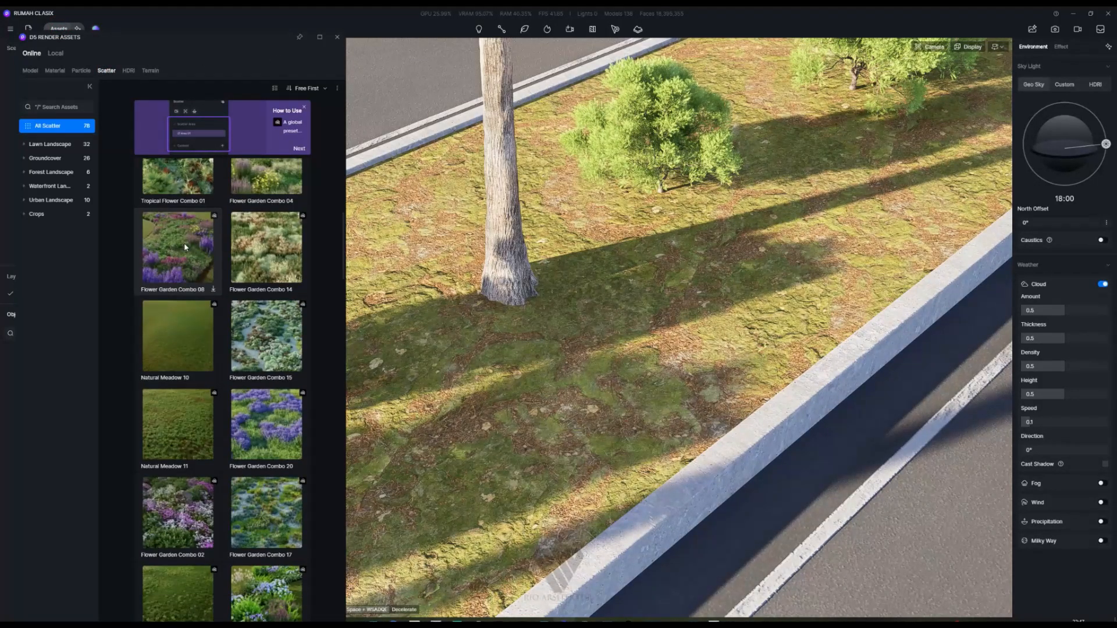
scroll(217, 264, down, 3)
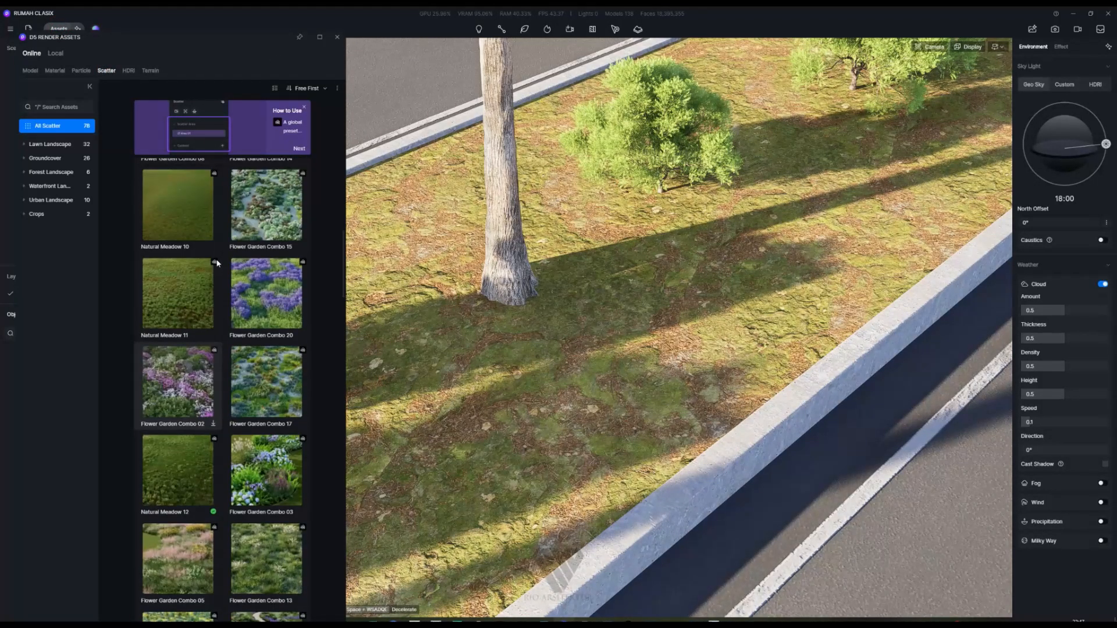
scroll(216, 263, up, 1)
click(173, 236)
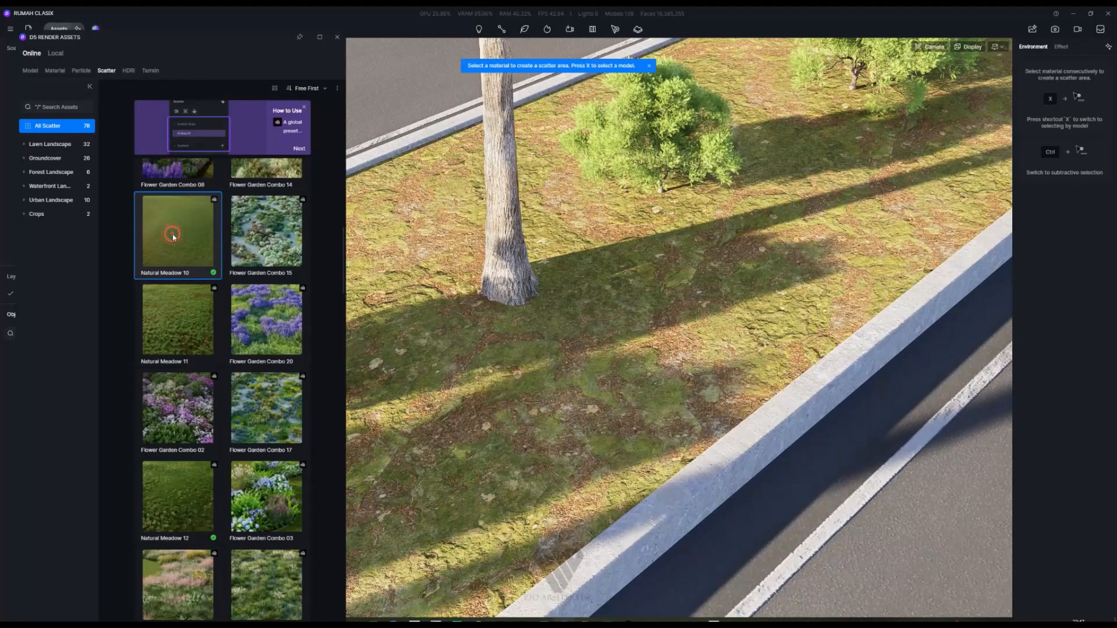
click(614, 407)
click(582, 86)
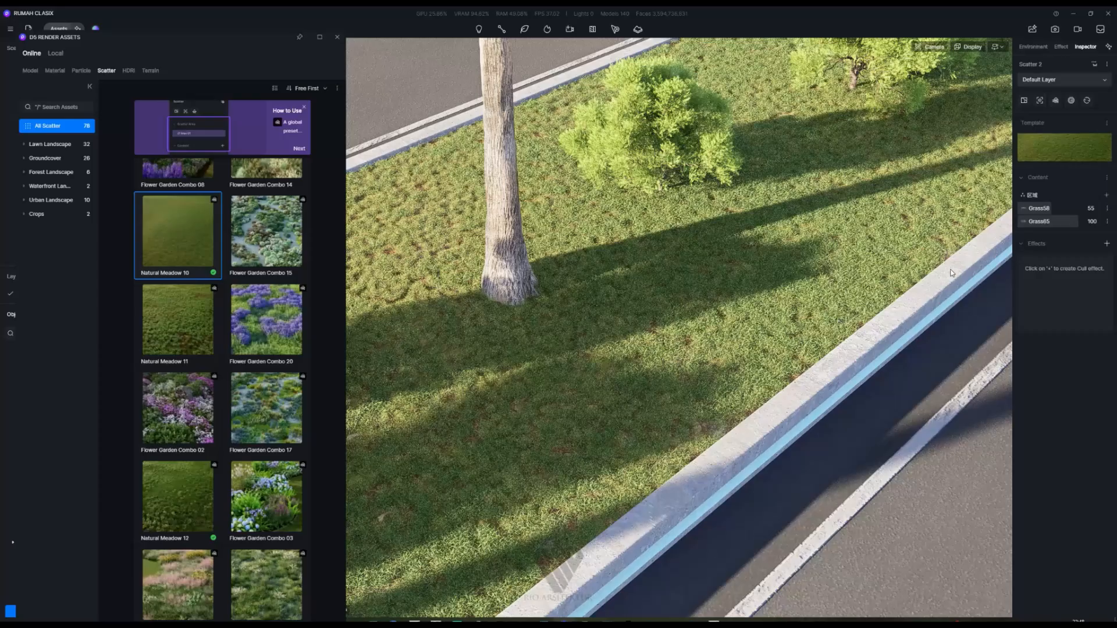
click(337, 37)
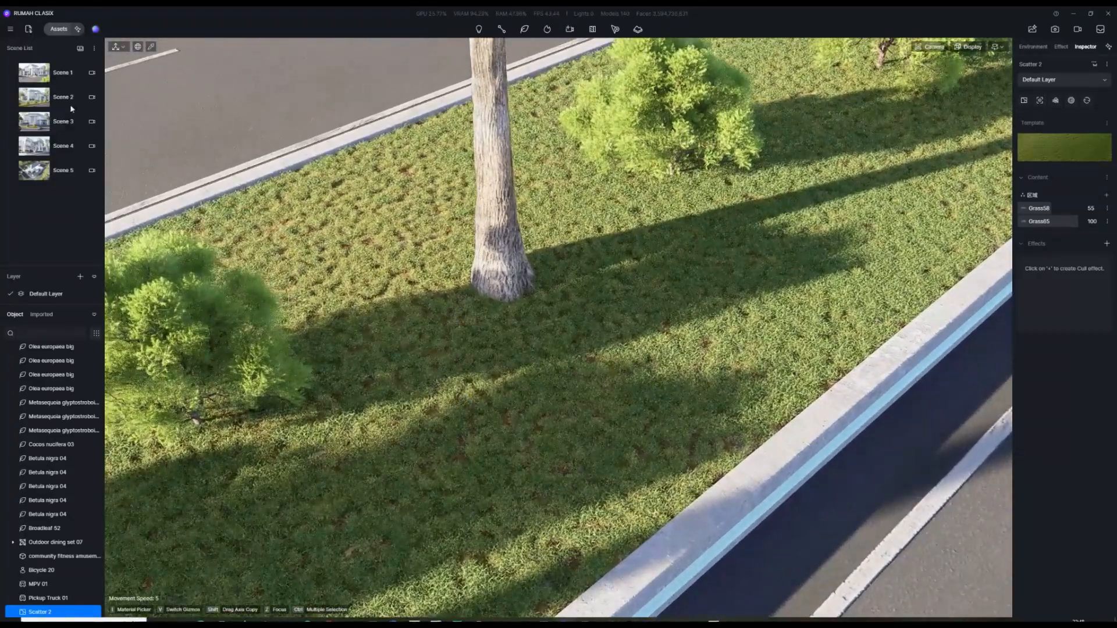
Step: Move the Scene 1 camera closer to the white house with WASD and E, updating the view
click(43, 97)
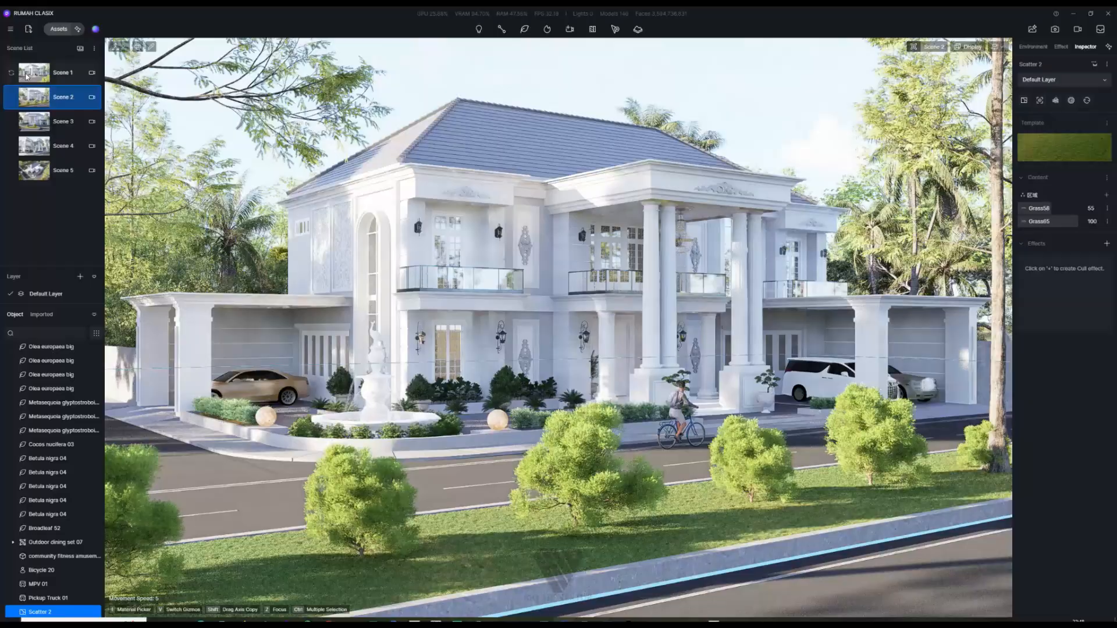
click(28, 73)
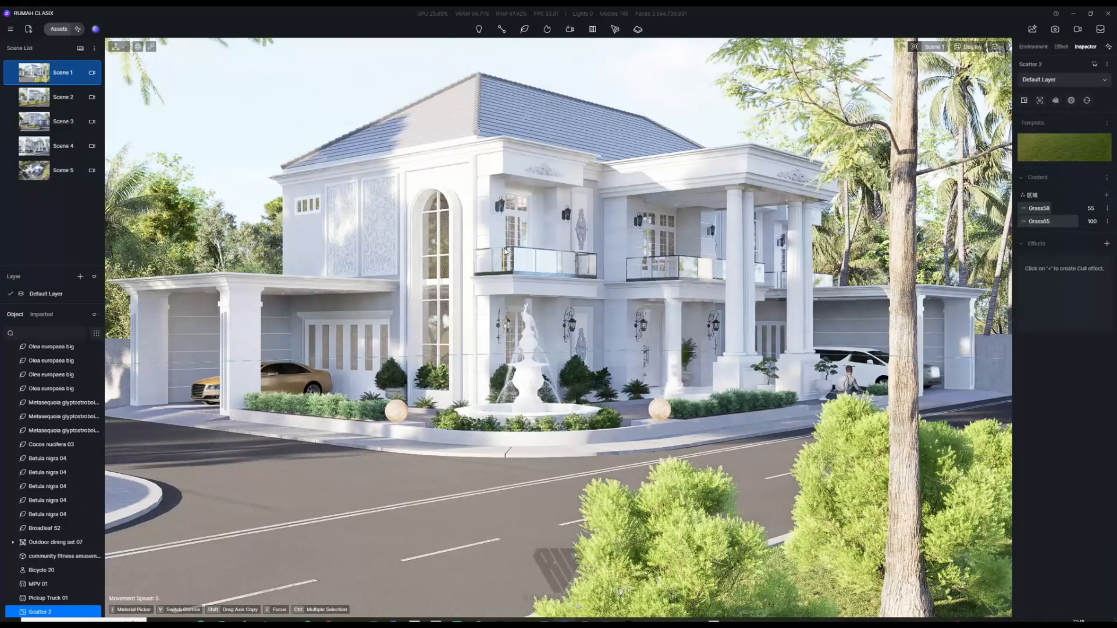
click(505, 251)
click(578, 294)
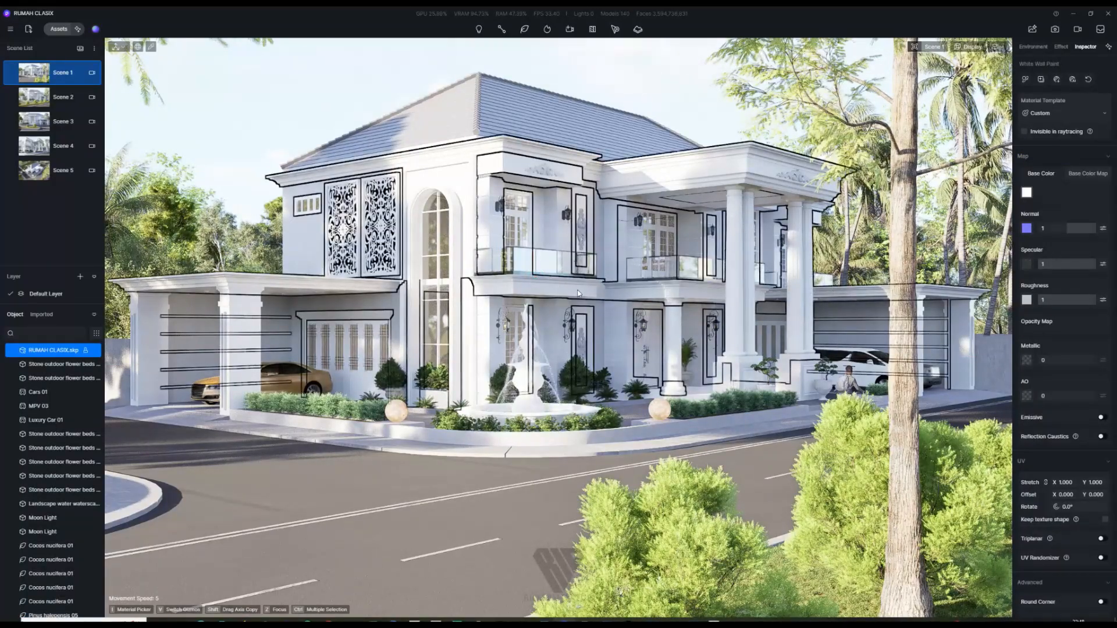
key(a)
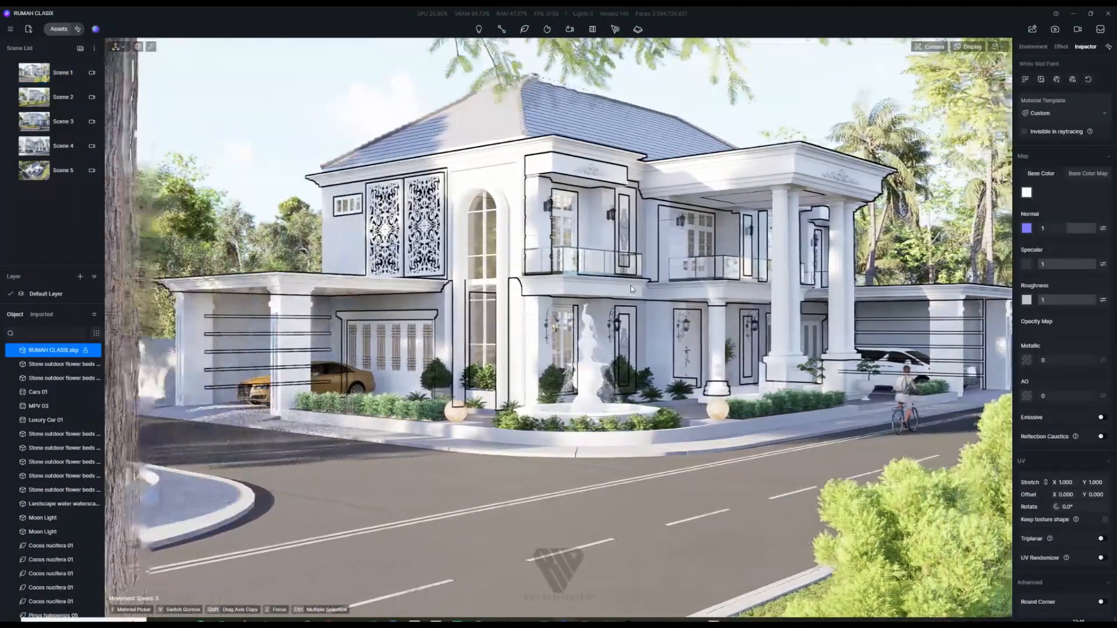
key(w)
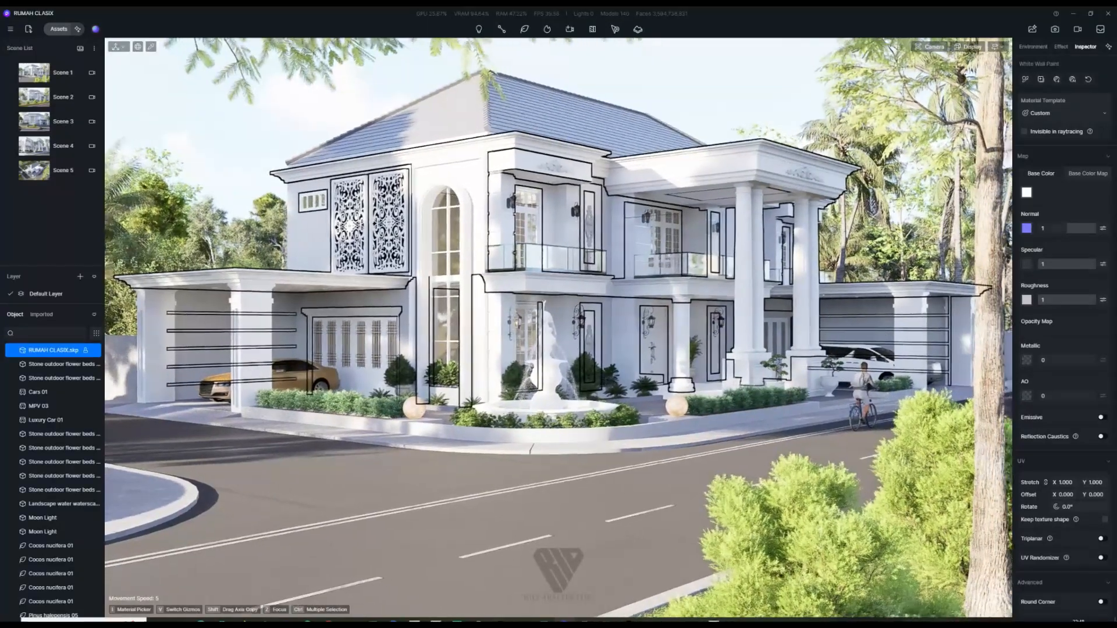
key(w)
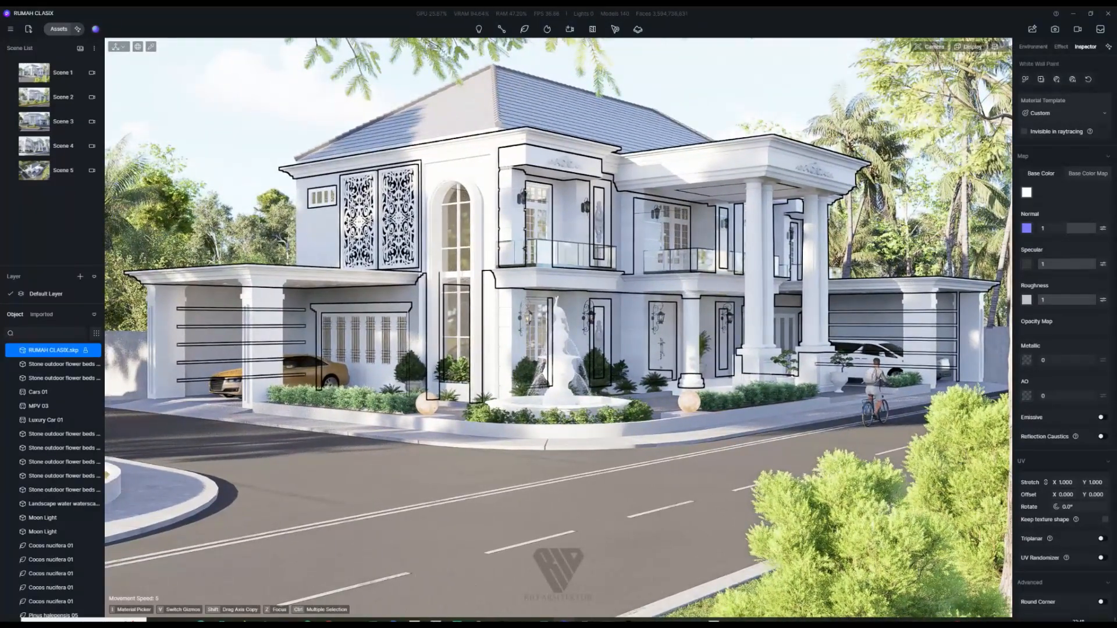
key(s)
key(s)
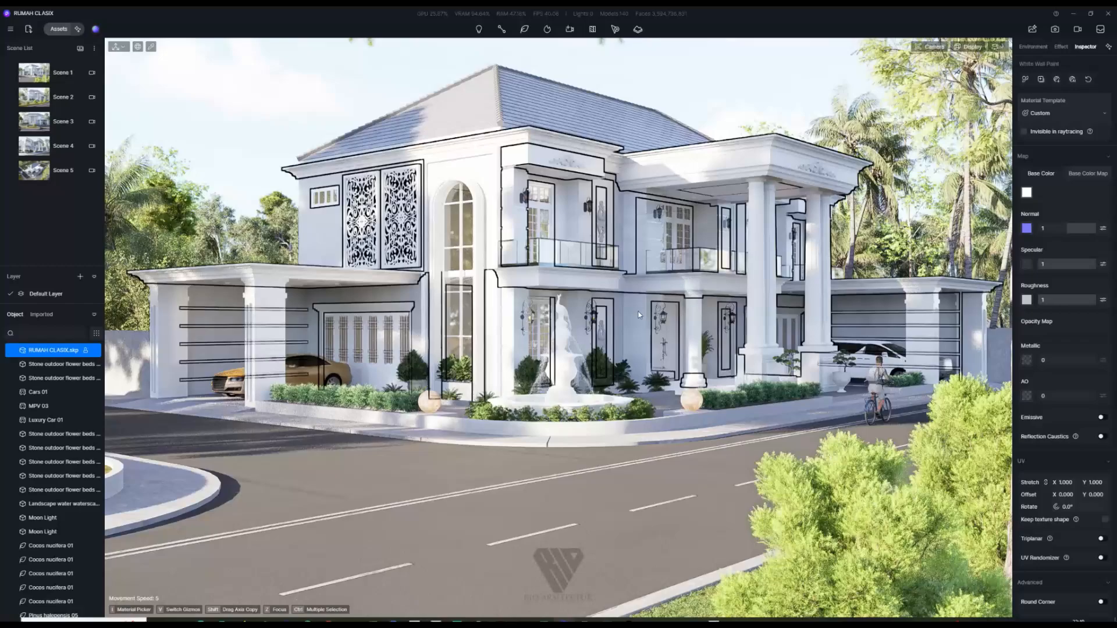
key(d)
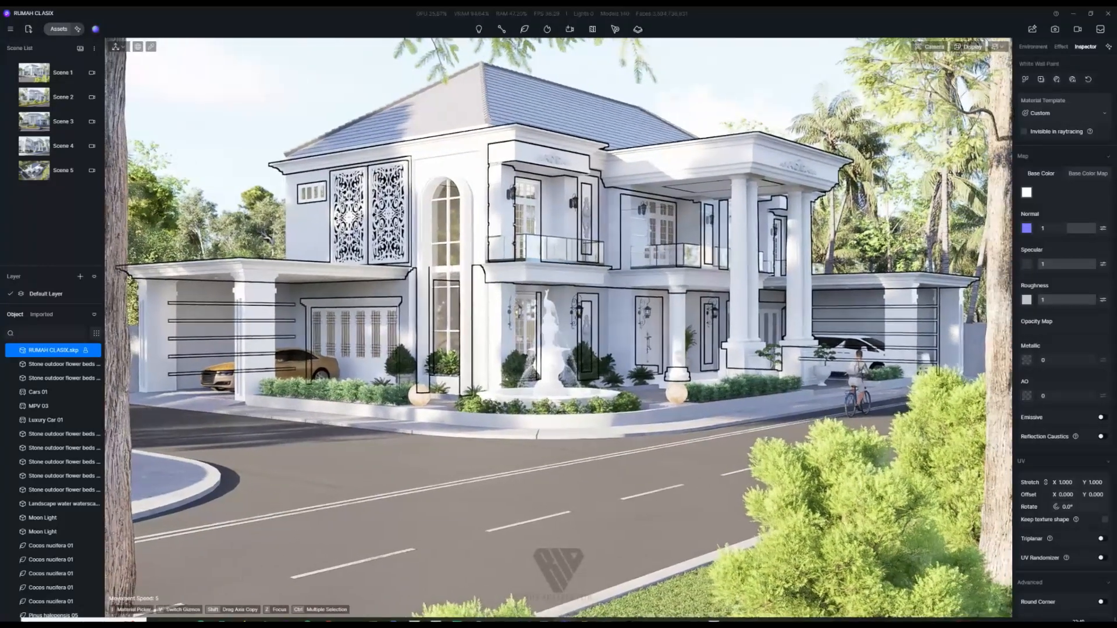
key(a)
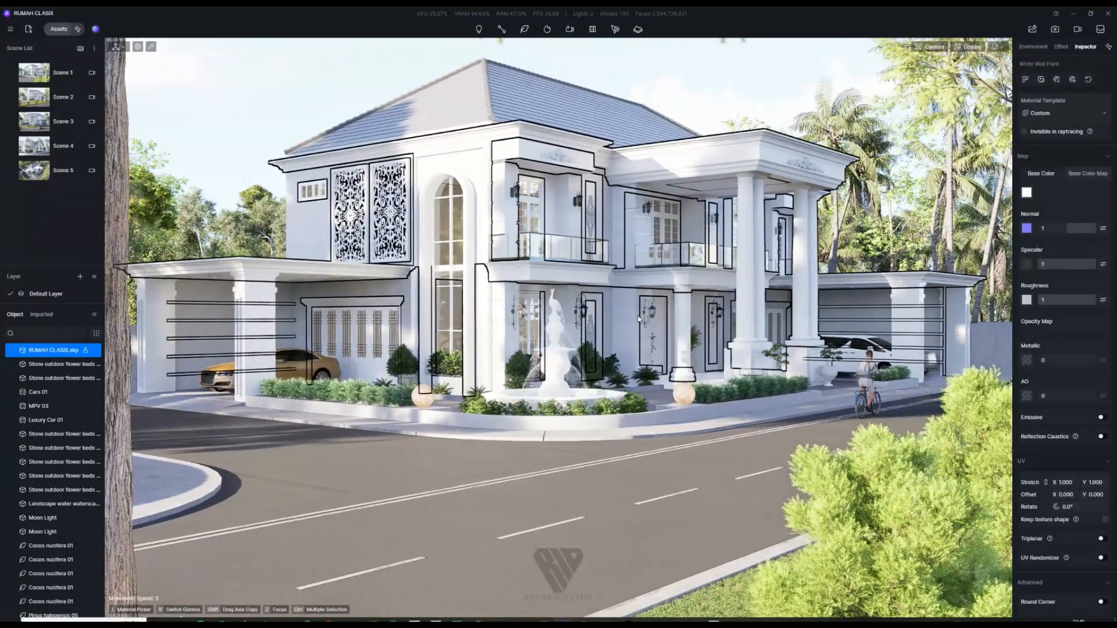
key(w)
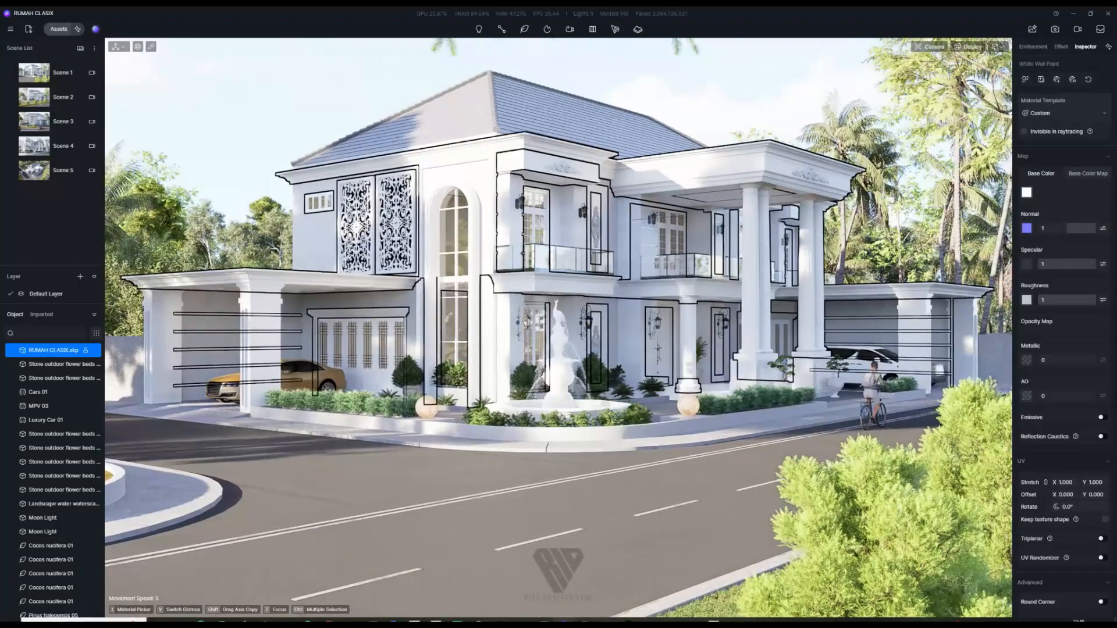
key(e)
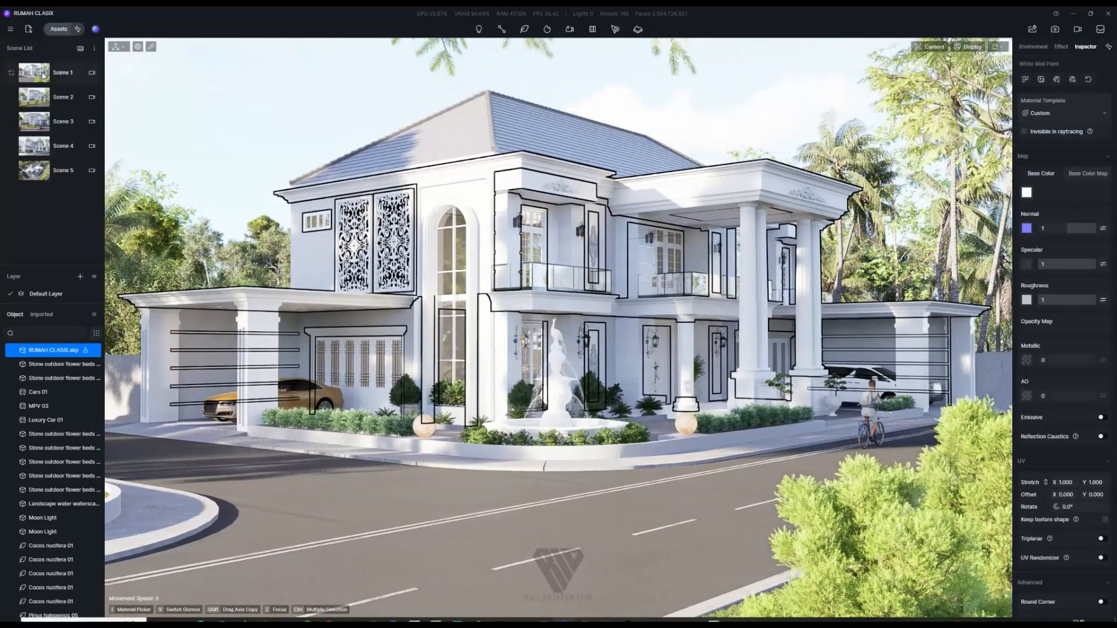
Step: Preview Scenes 3, 4 and 5, then return to Scene 1
click(11, 122)
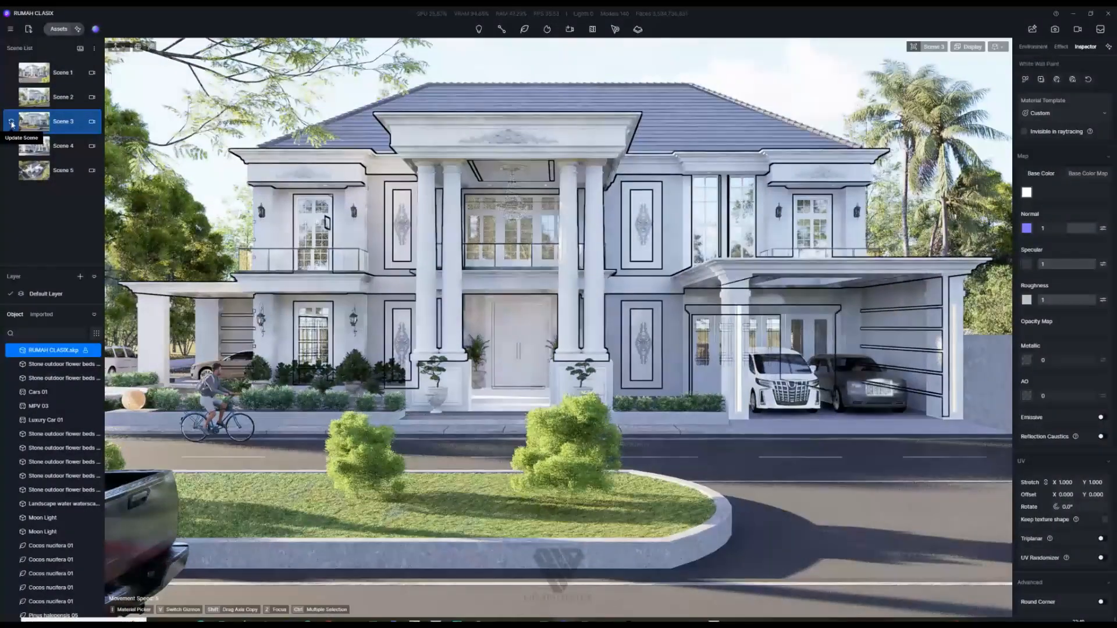
click(12, 146)
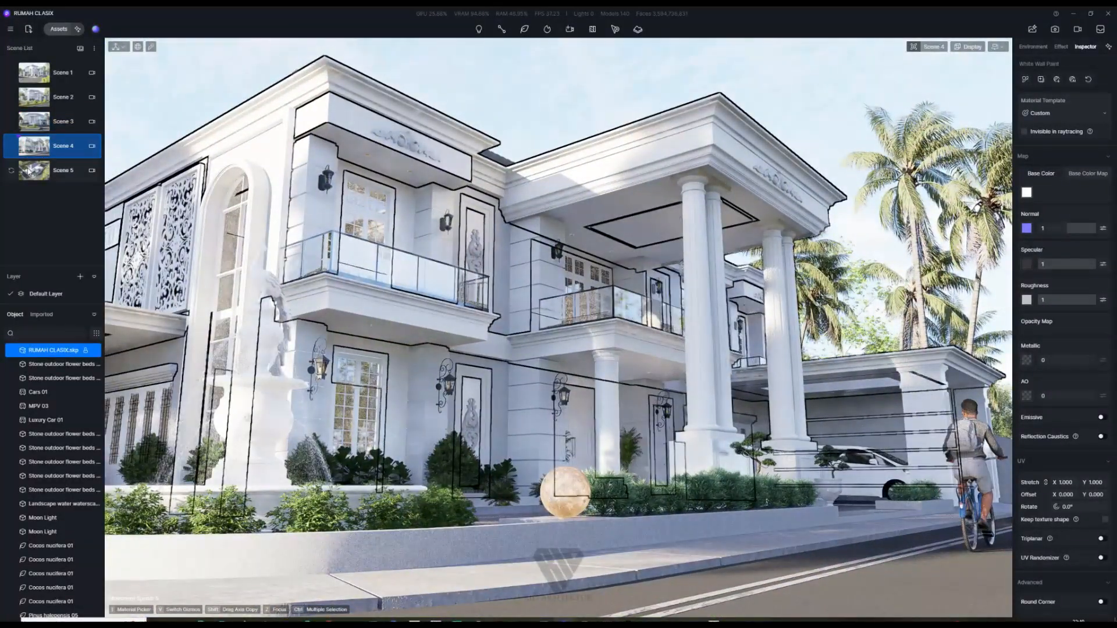
click(13, 171)
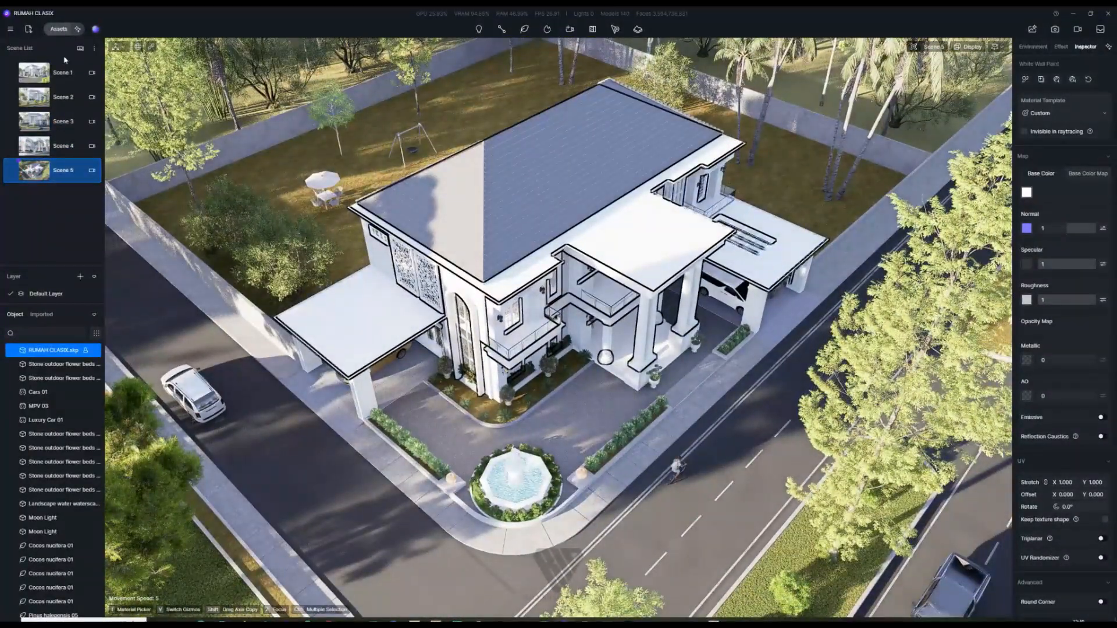
click(44, 79)
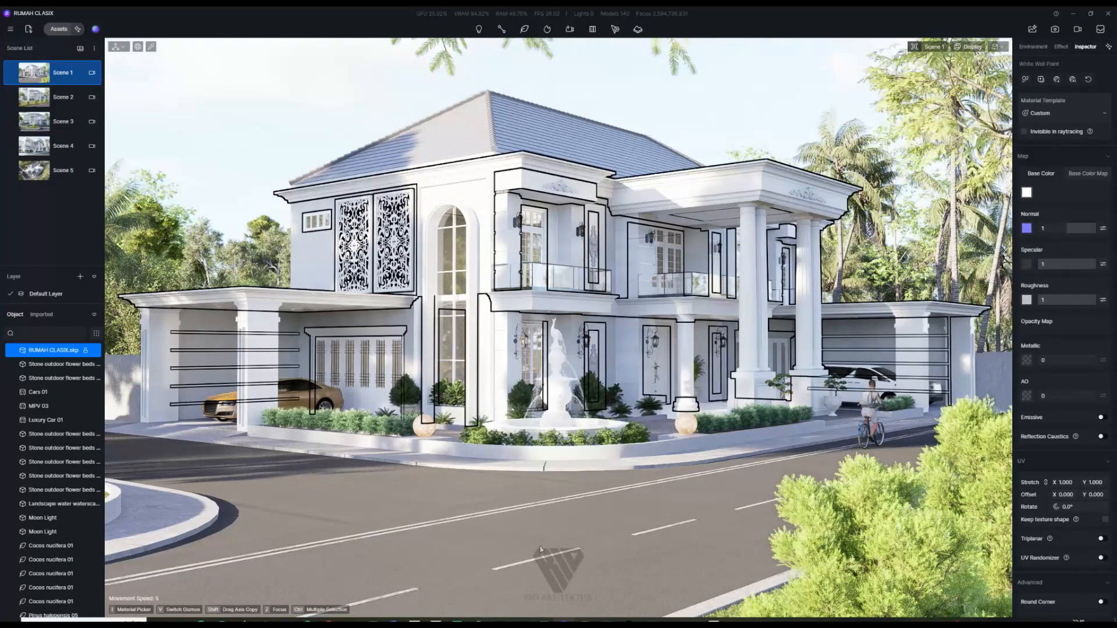
Step: Switch the Scene 1 sky light from geographic sky to the Dusk 03 HDRI
click(297, 125)
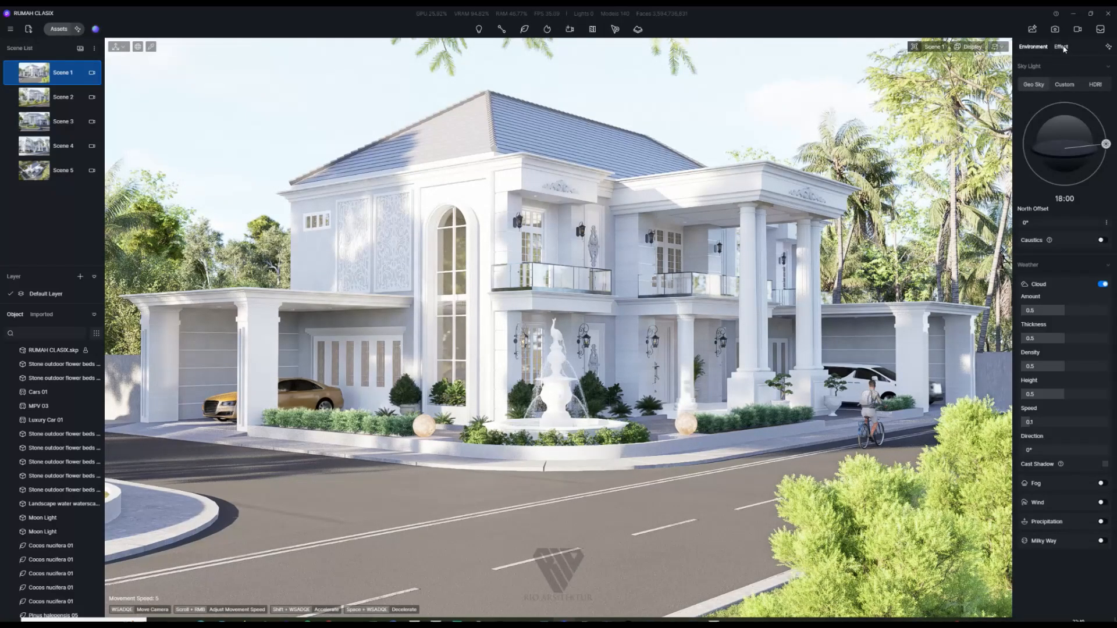
click(1097, 85)
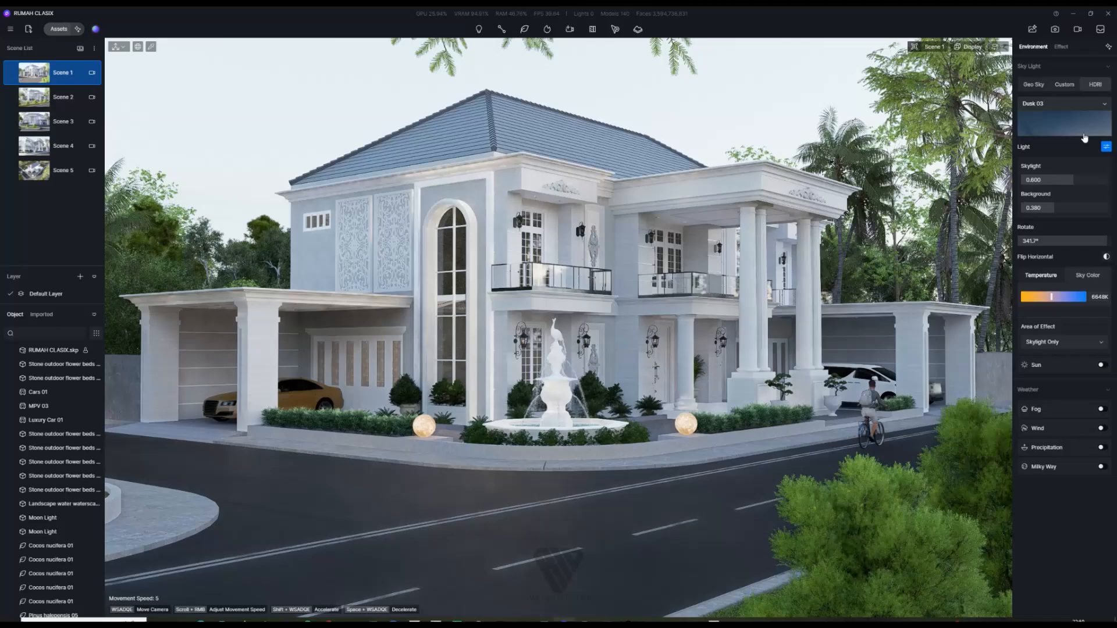
click(1081, 131)
click(1071, 128)
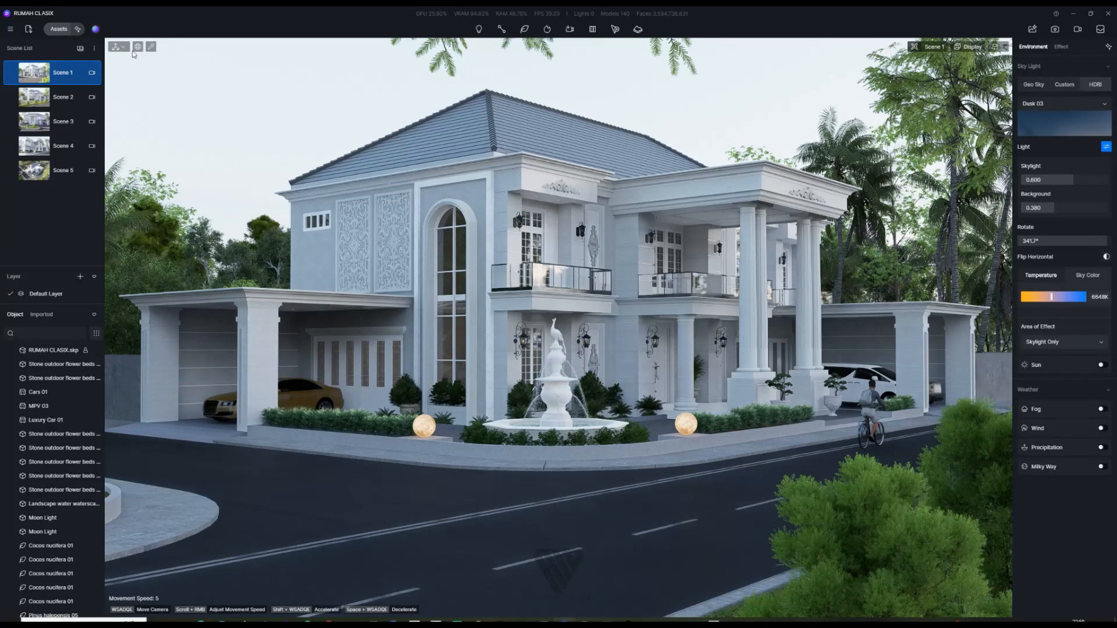
Step: Try the Cloudy 04 and Dusk 06 HDRI skies from the asset library
click(59, 30)
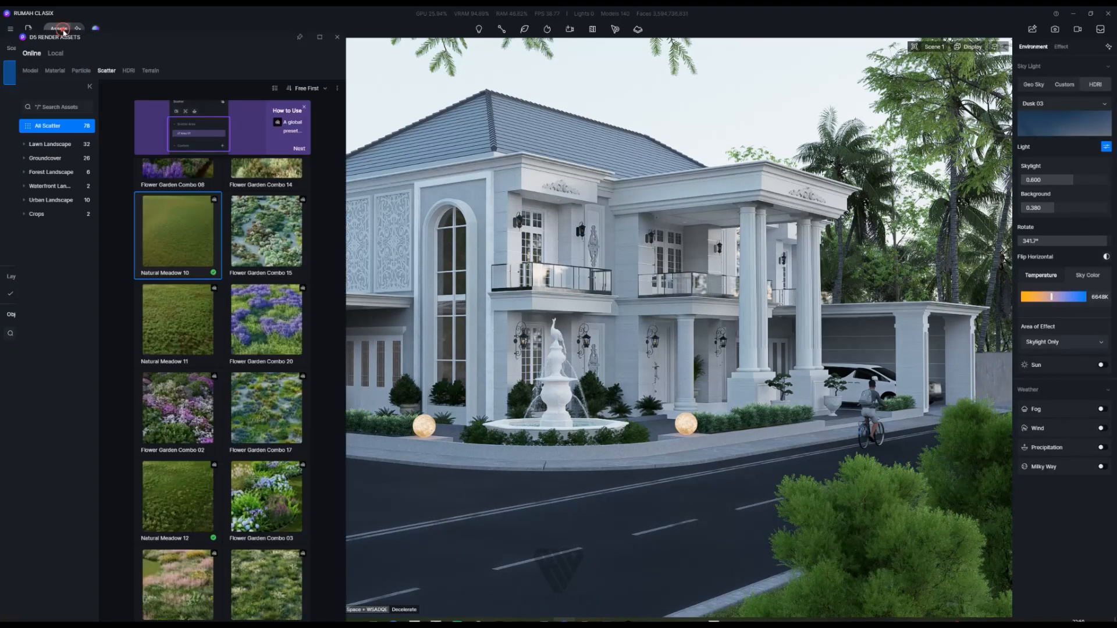
click(129, 71)
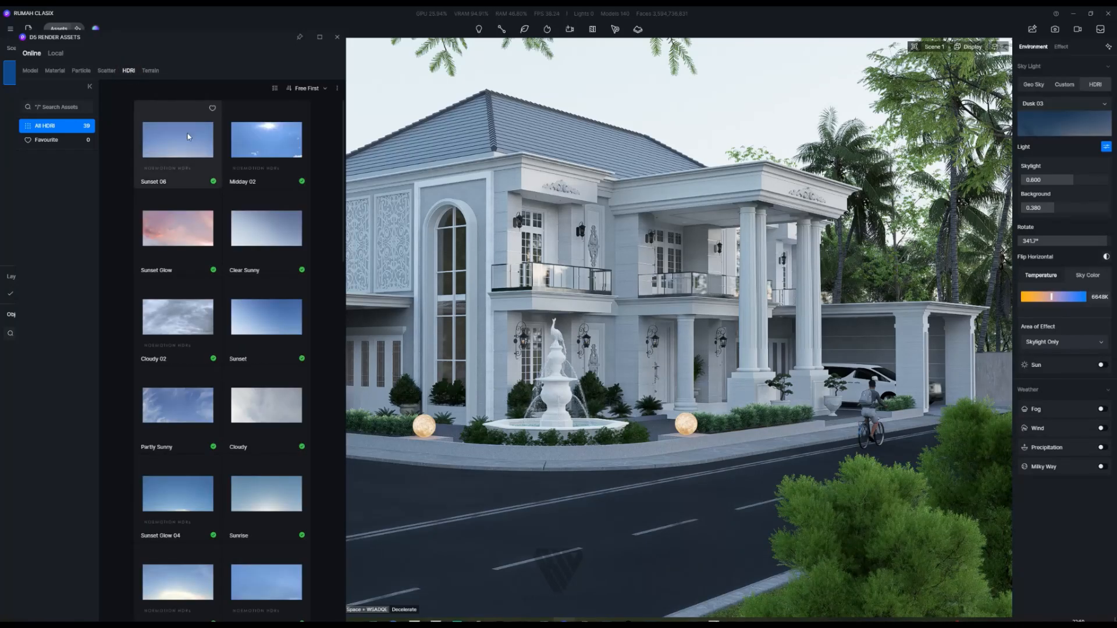
scroll(252, 309, down, 5)
scroll(251, 309, down, 10)
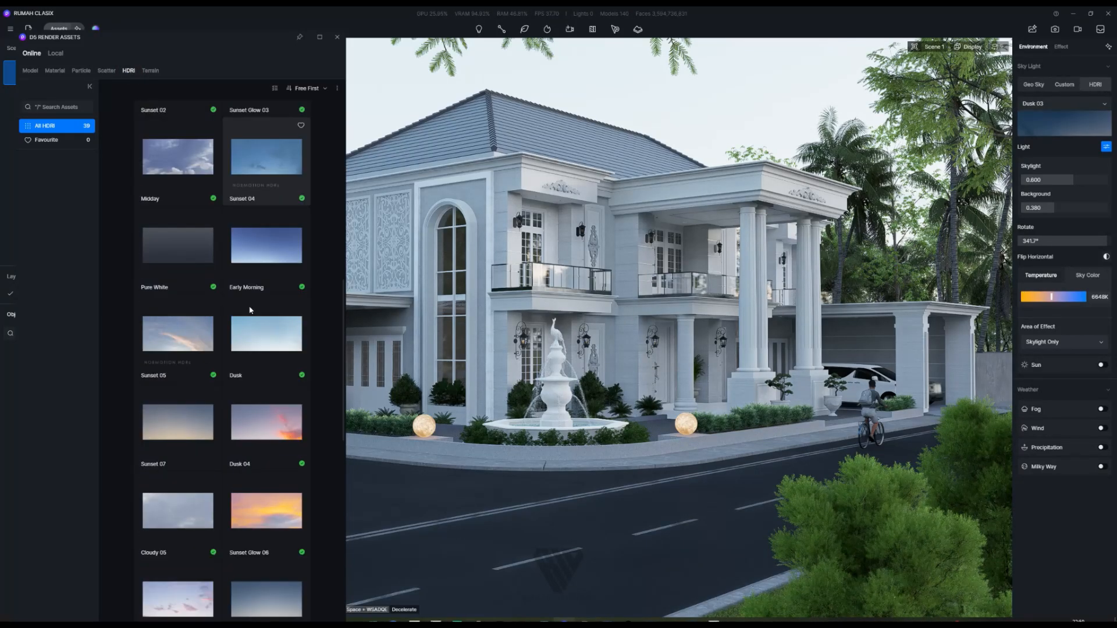
scroll(249, 308, down, 5)
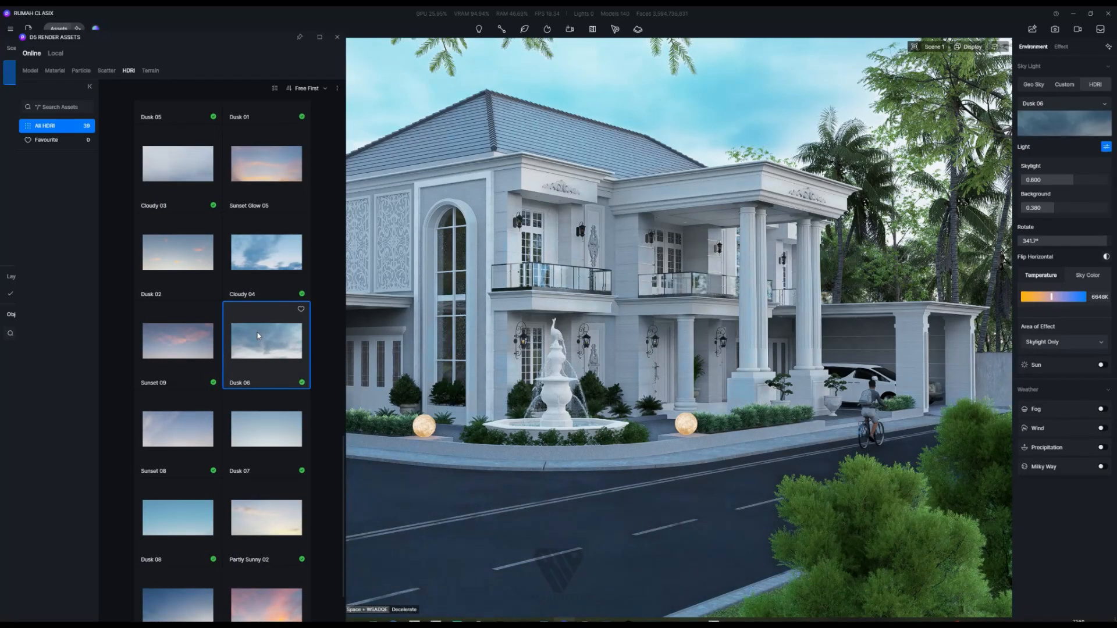
click(272, 267)
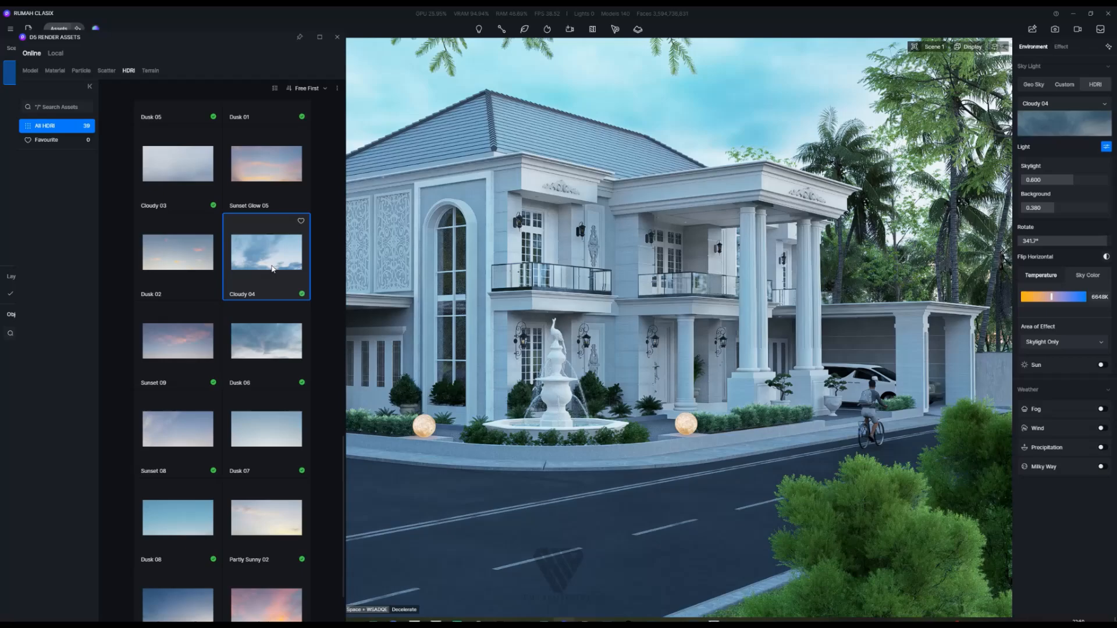
scroll(261, 398, down, 2)
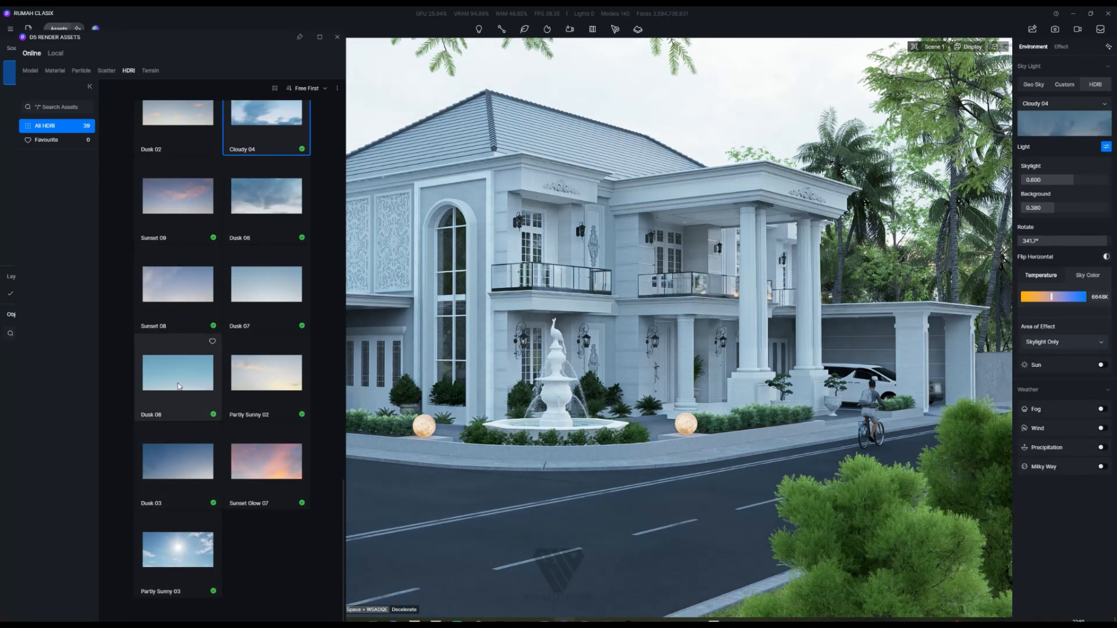
click(277, 209)
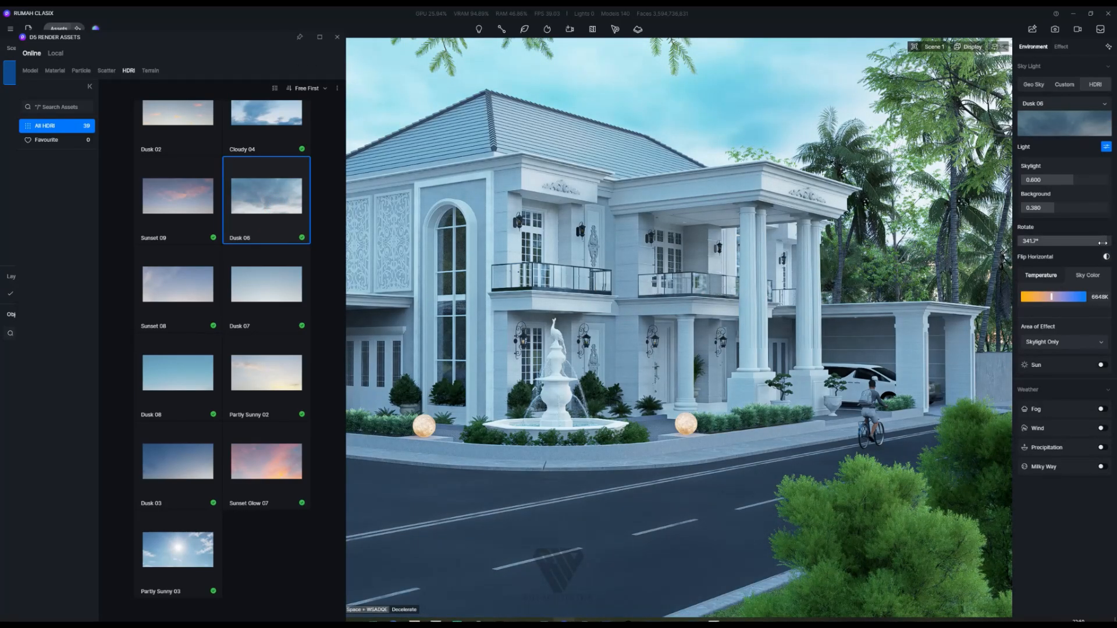
Step: Rotate the sky to 360° and apply the Cloudy 04 HDRI
mouse_move(1102, 243)
mouse_down()
mouse_move(1029, 242)
mouse_move(1115, 258)
mouse_up()
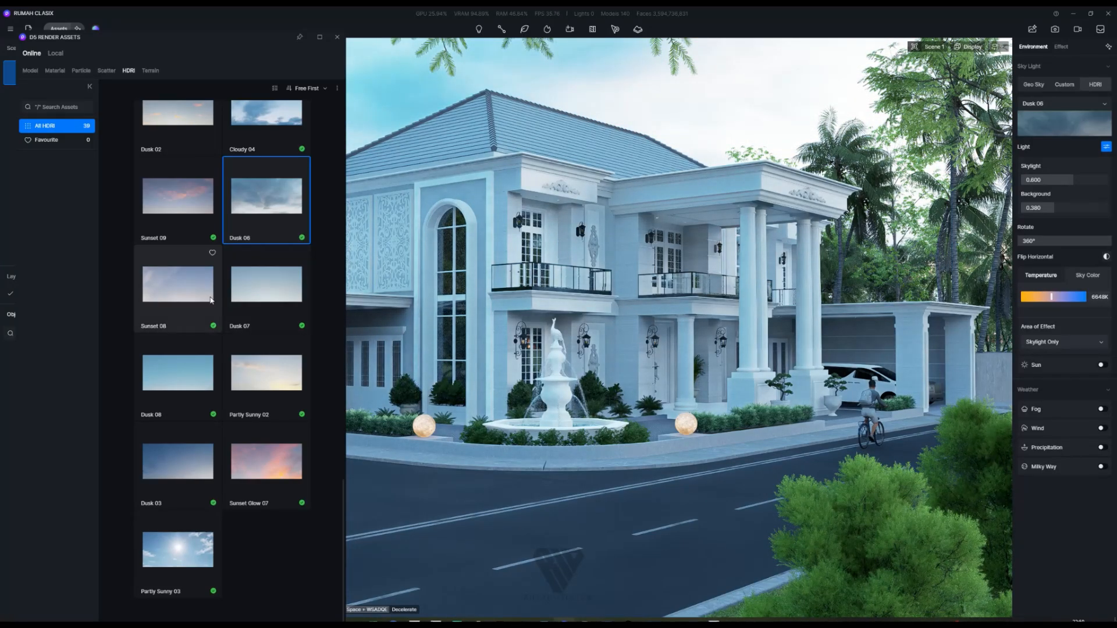
scroll(212, 284, up, 1)
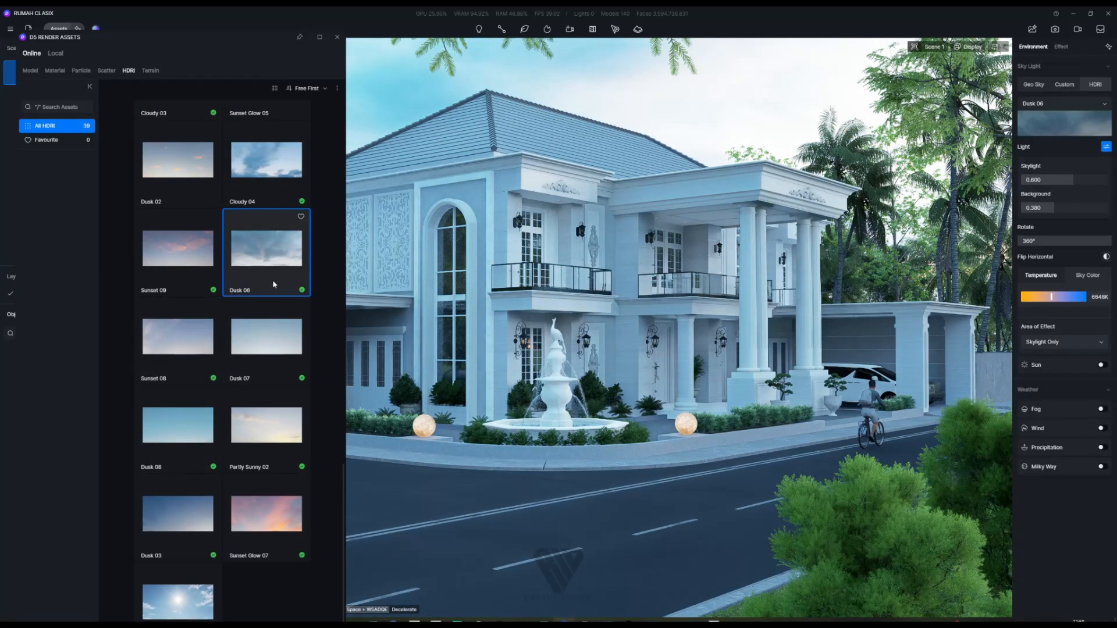
click(267, 174)
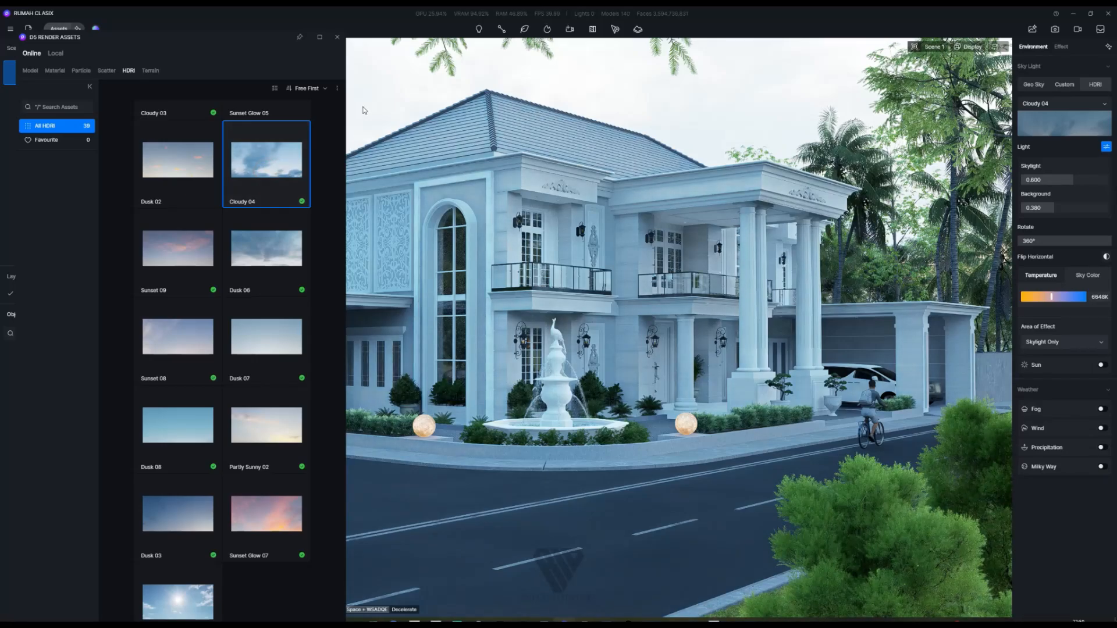
click(337, 38)
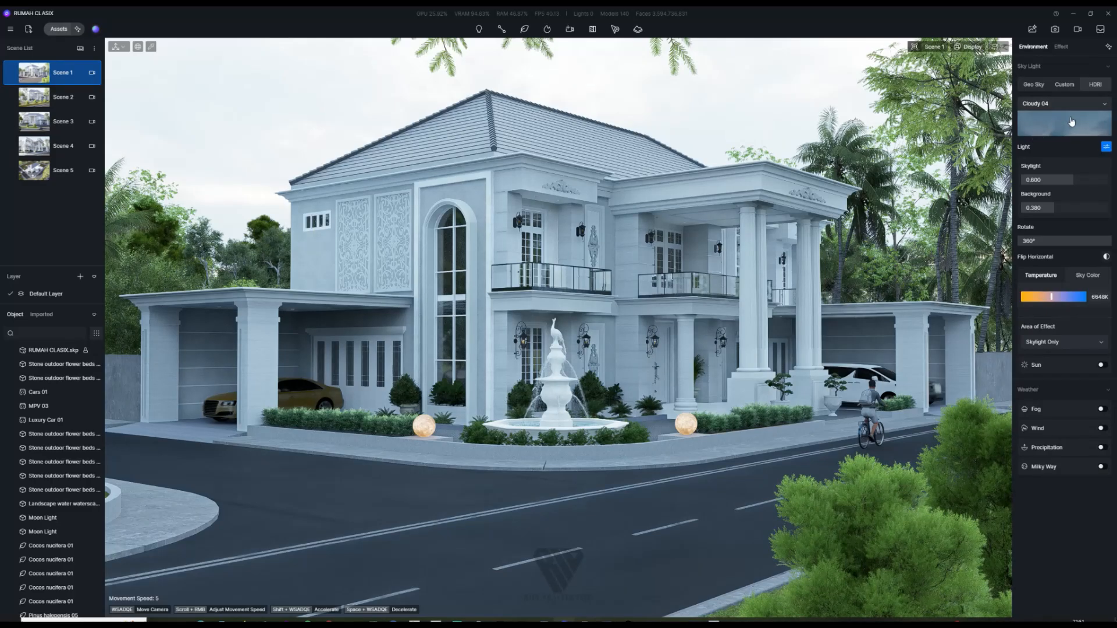
Step: Raise the Cloudy 04 sky background to 0.460 and rotate the HDRI to 101.7°
drag(1052, 208, 1042, 251)
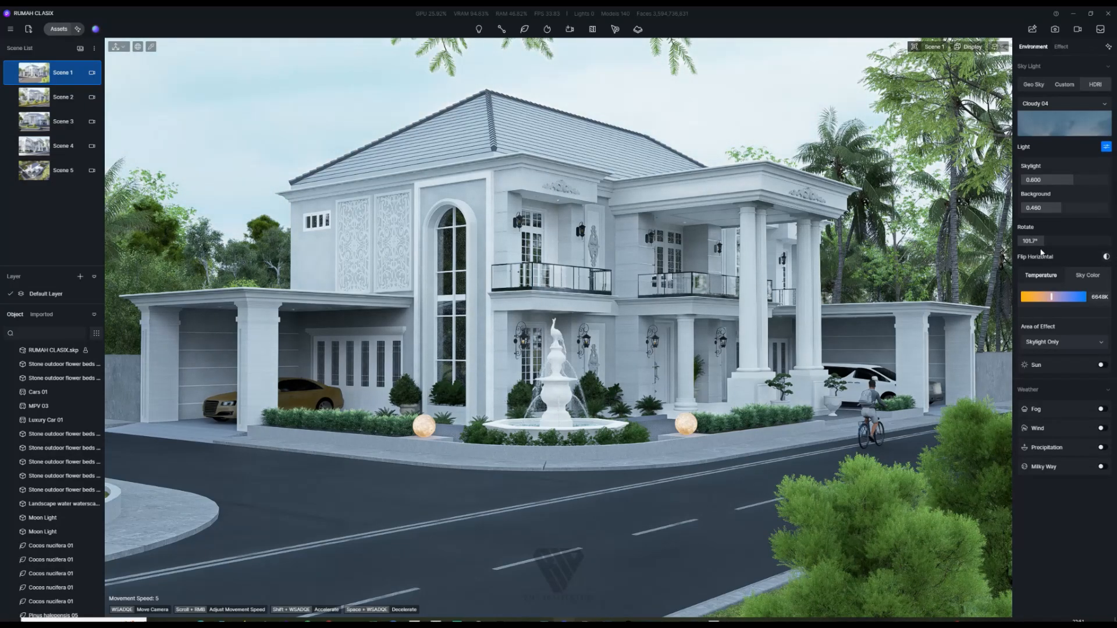
Step: Swap the Cloudy 04 sky for the Sunset 05 HDRI from the asset library
click(63, 33)
scroll(228, 234, up, 5)
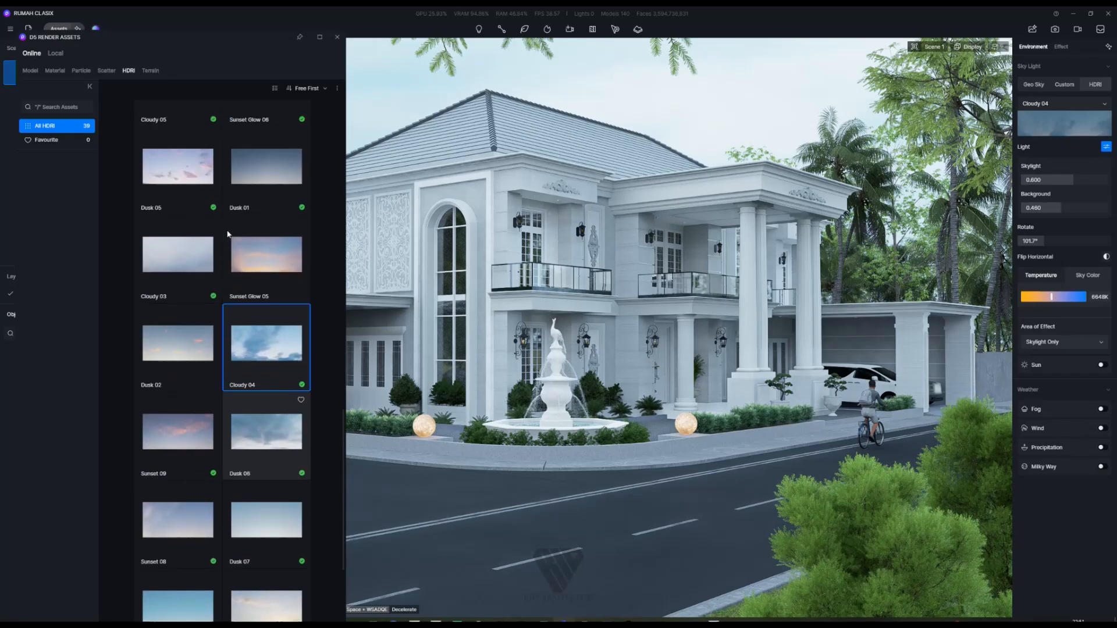
scroll(228, 233, up, 4)
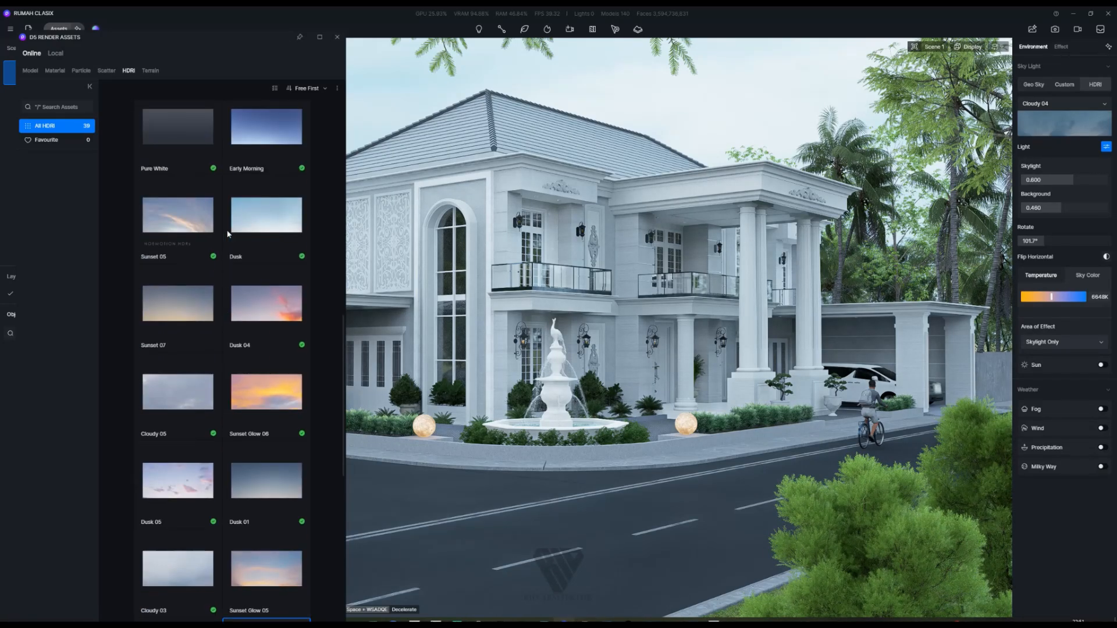
click(197, 314)
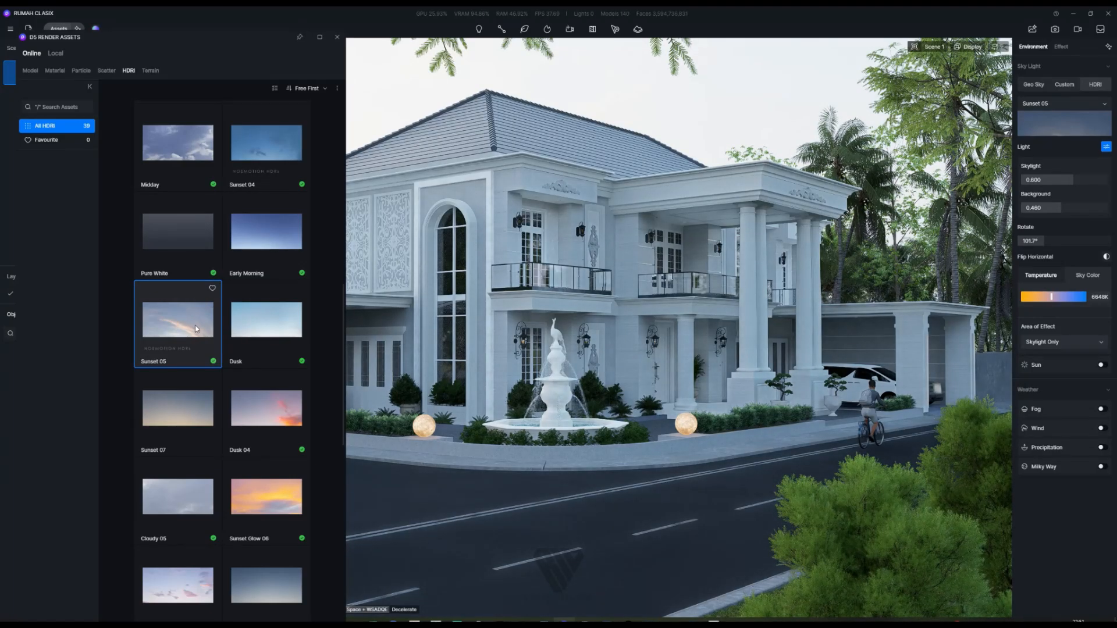
click(337, 37)
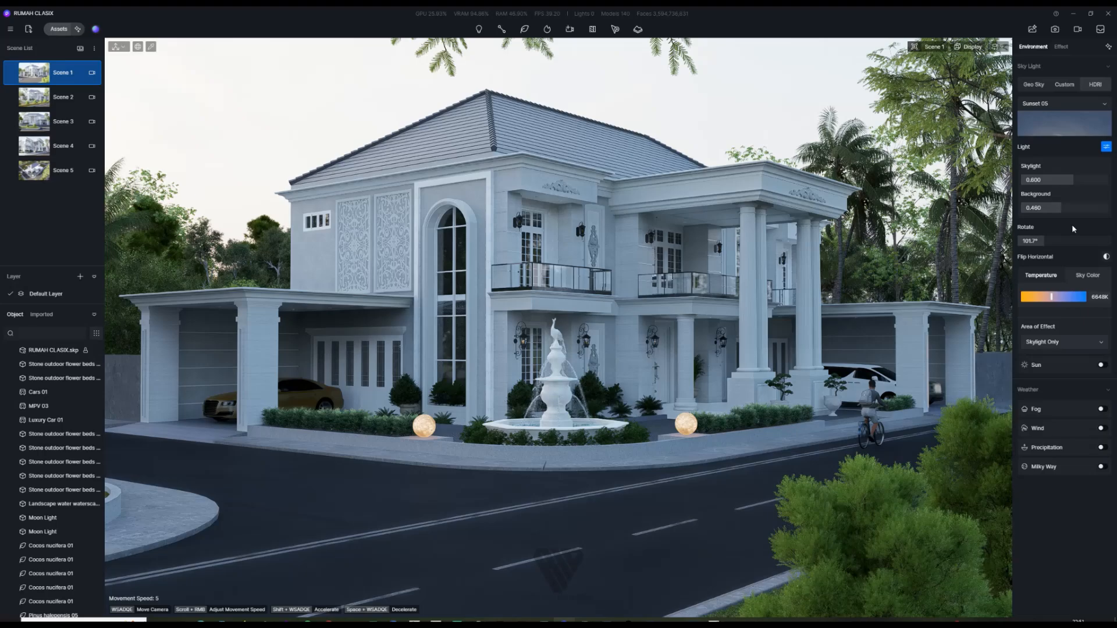
Step: Rotate the Sunset 05 sky to 188.4° and update Scene 1 with it
mouse_move(1042, 241)
mouse_down()
mouse_move(1112, 252)
mouse_move(1061, 245)
mouse_up()
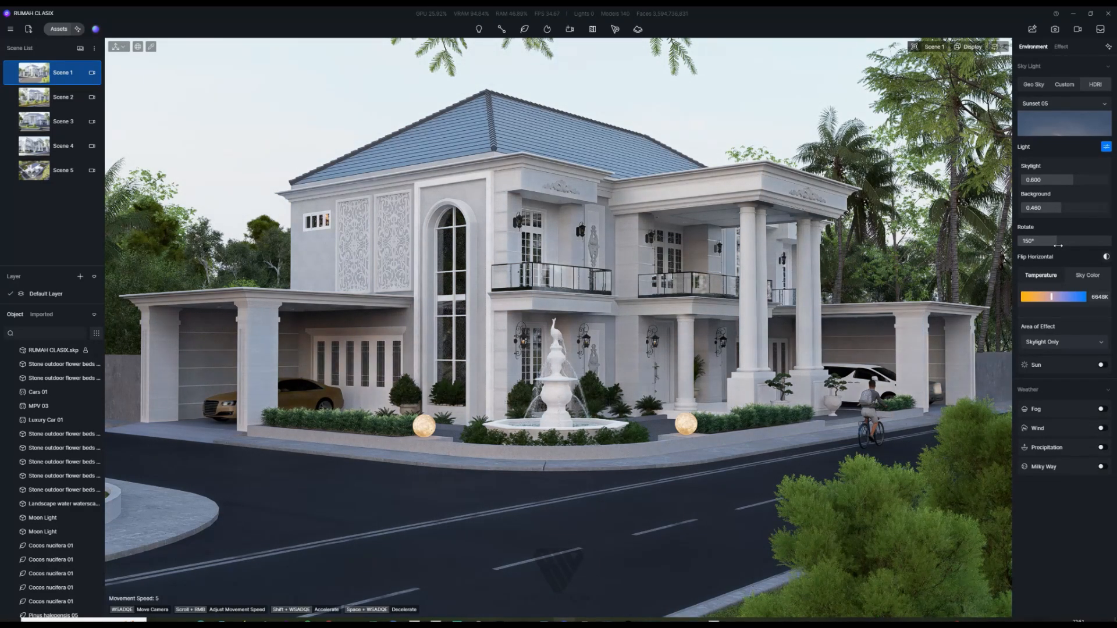
drag(1061, 244, 1069, 242)
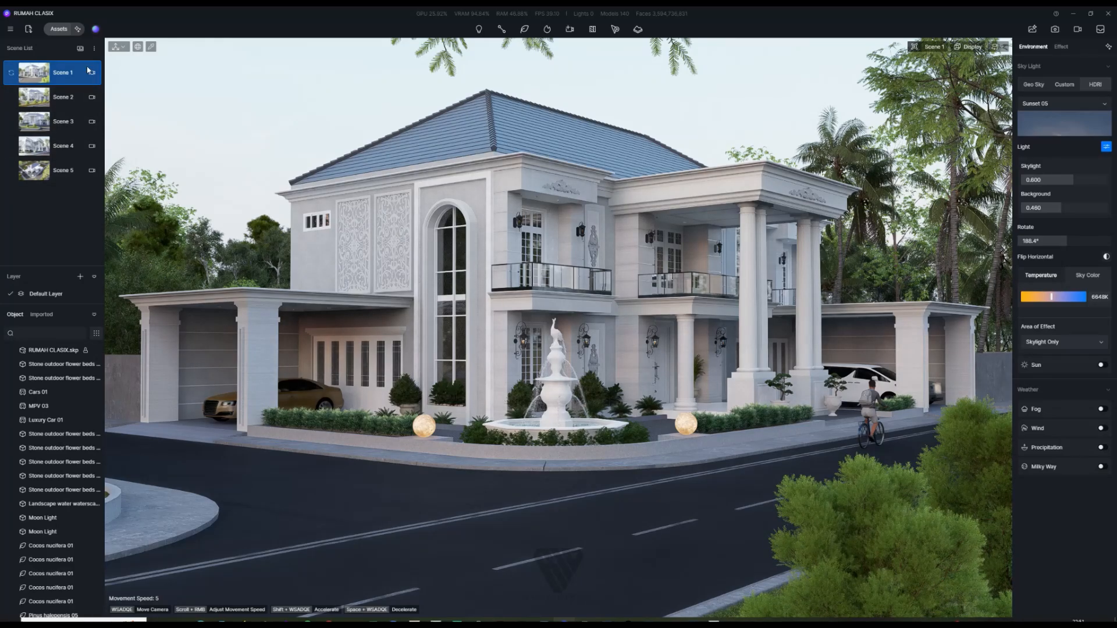
click(10, 73)
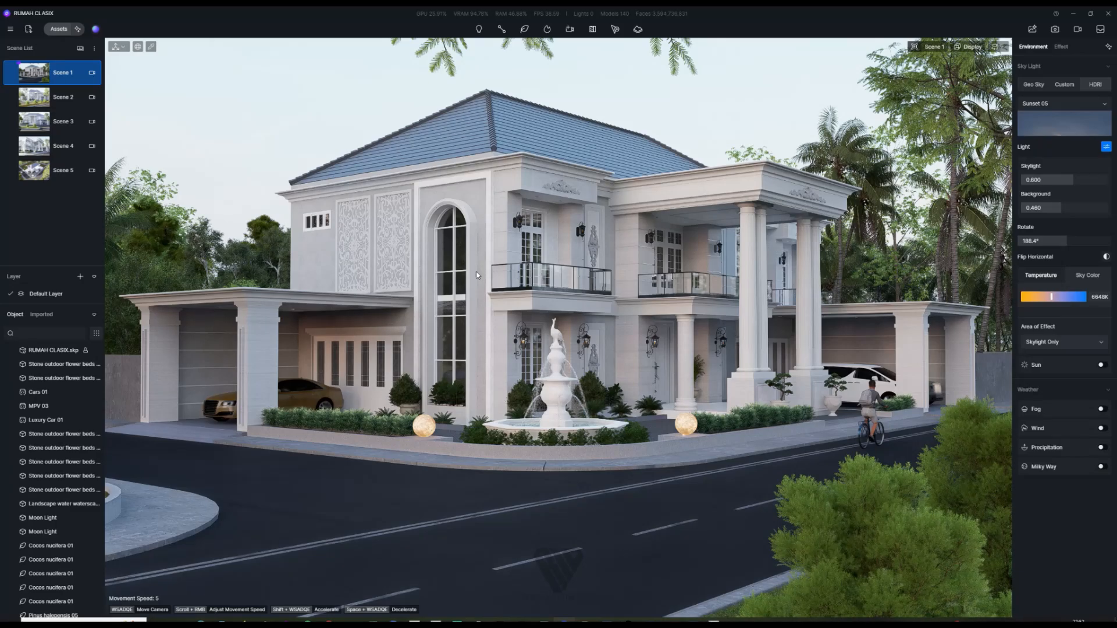
Step: Dolly toward the house and fly the camera to the glass balcony and fountain level
scroll(547, 273, up, 3)
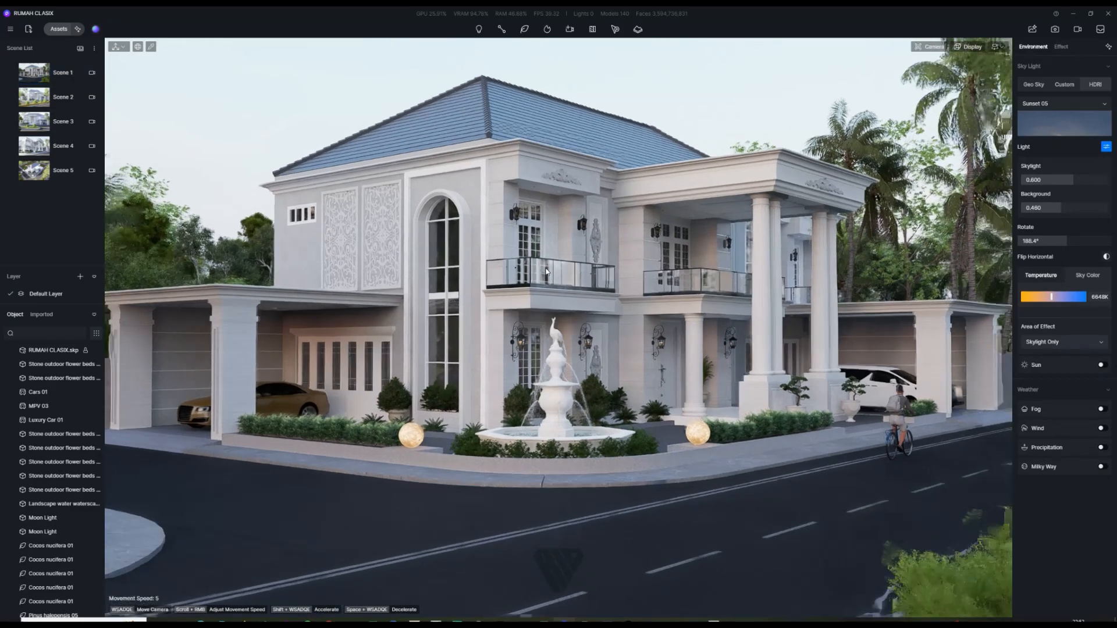
scroll(538, 311, up, 5)
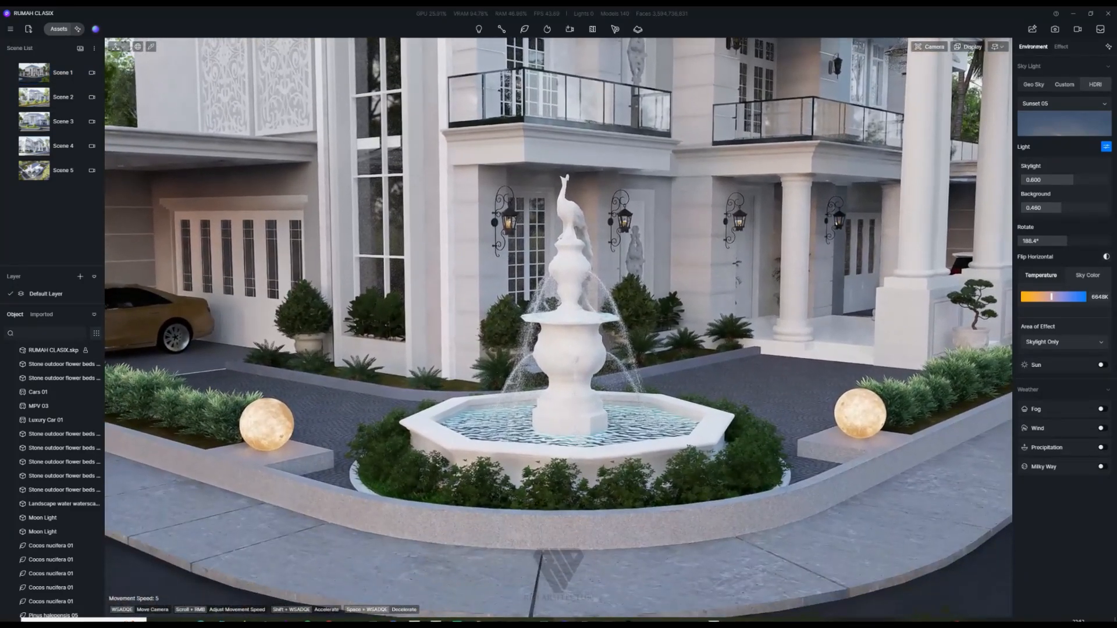
key(e)
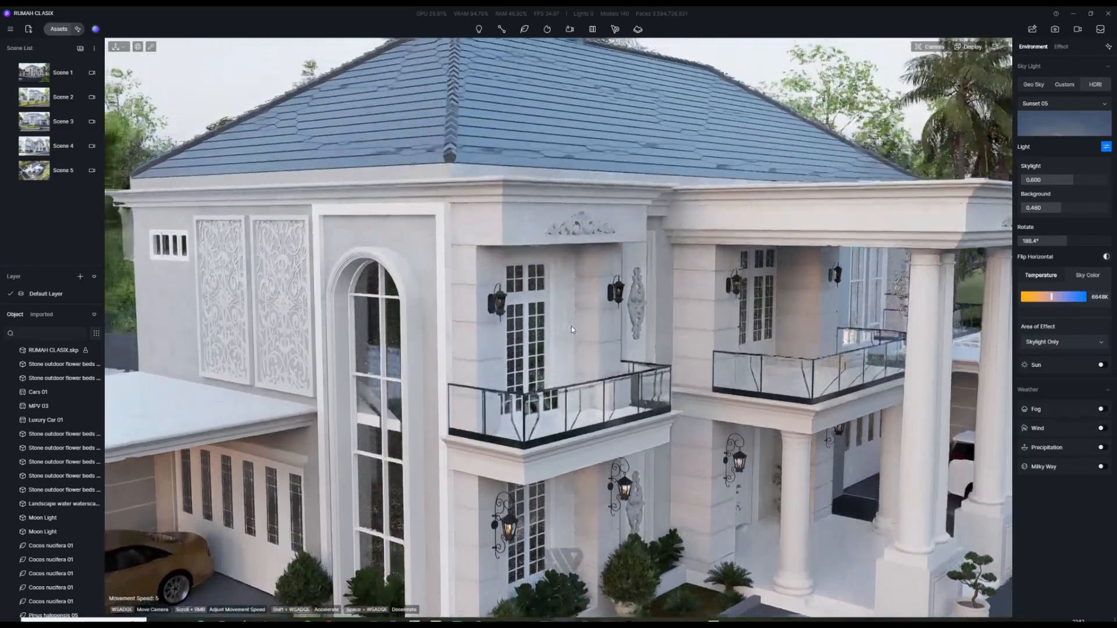
key(q)
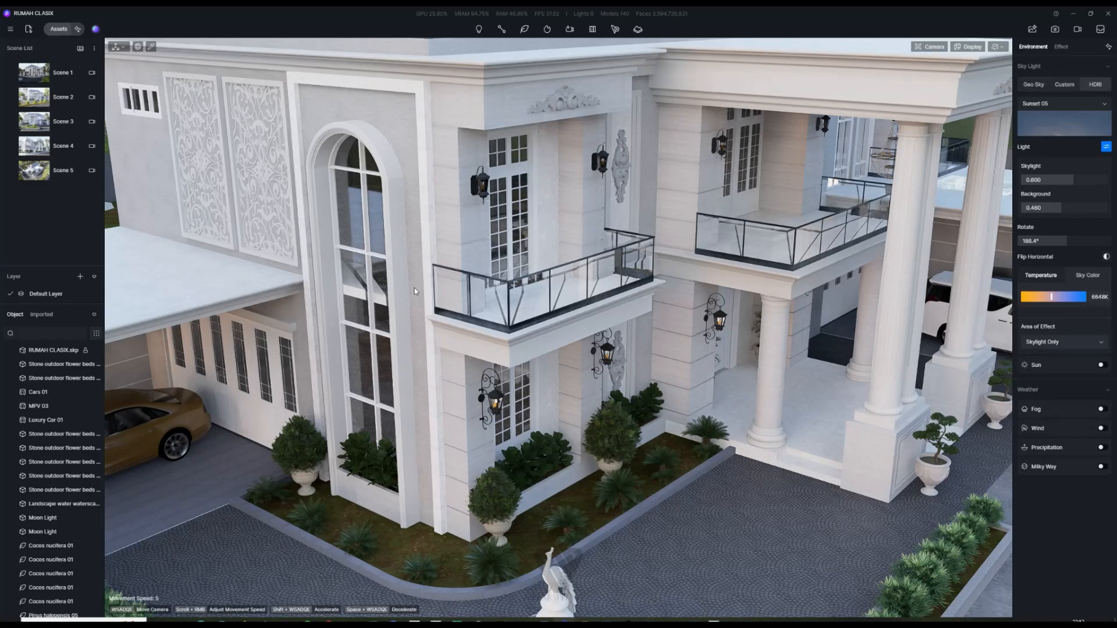
right_drag(414, 288, 410, 337)
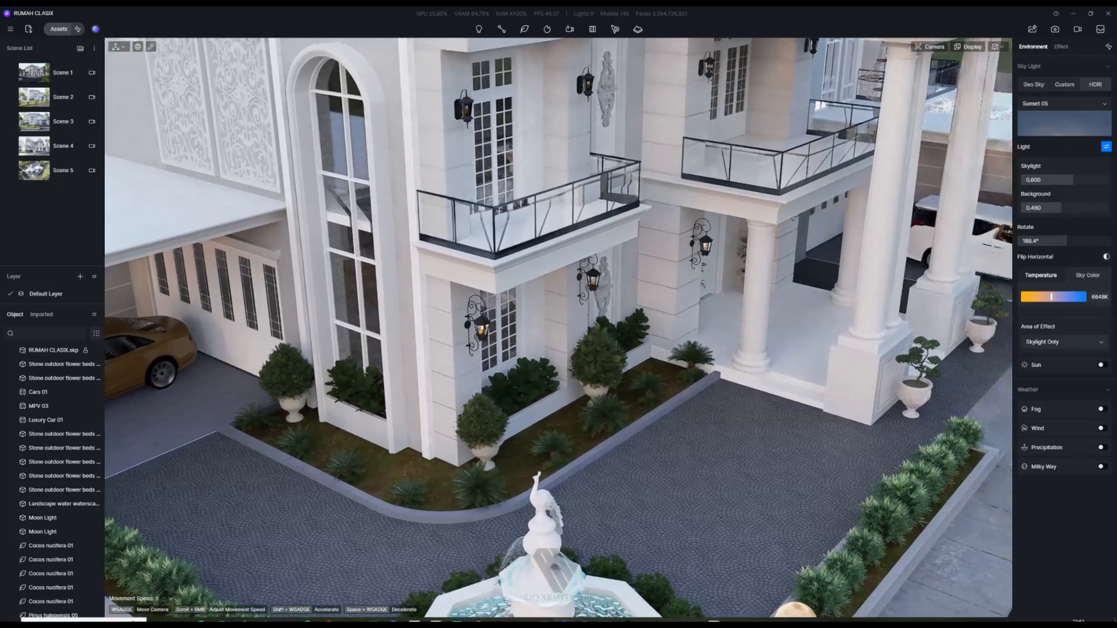
key(w)
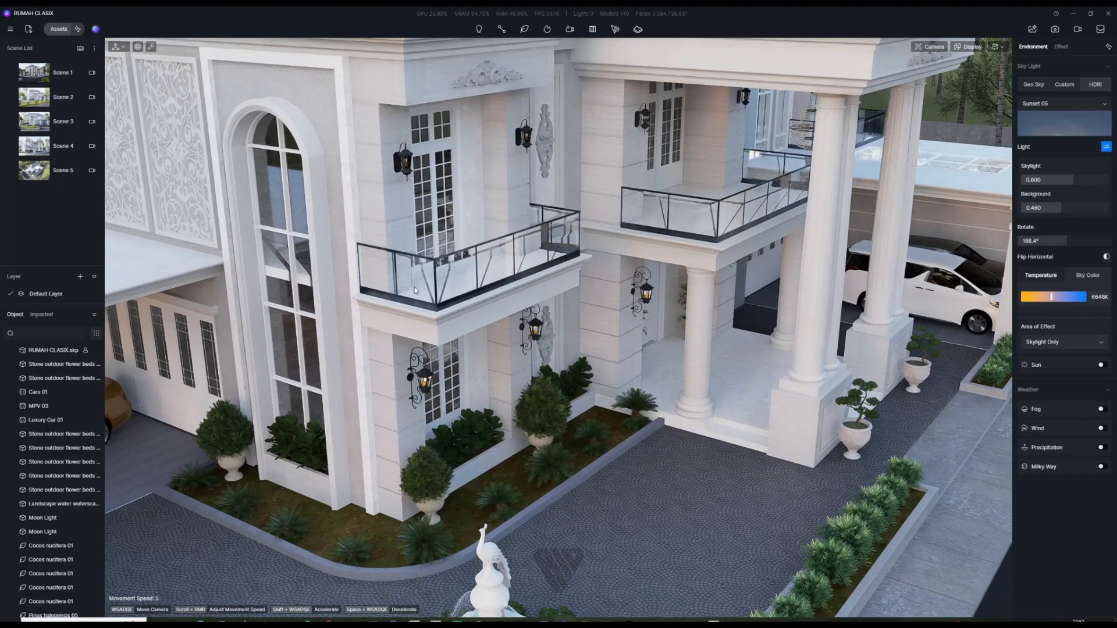
Step: Select the balcony glass and set its refraction to 1
click(460, 277)
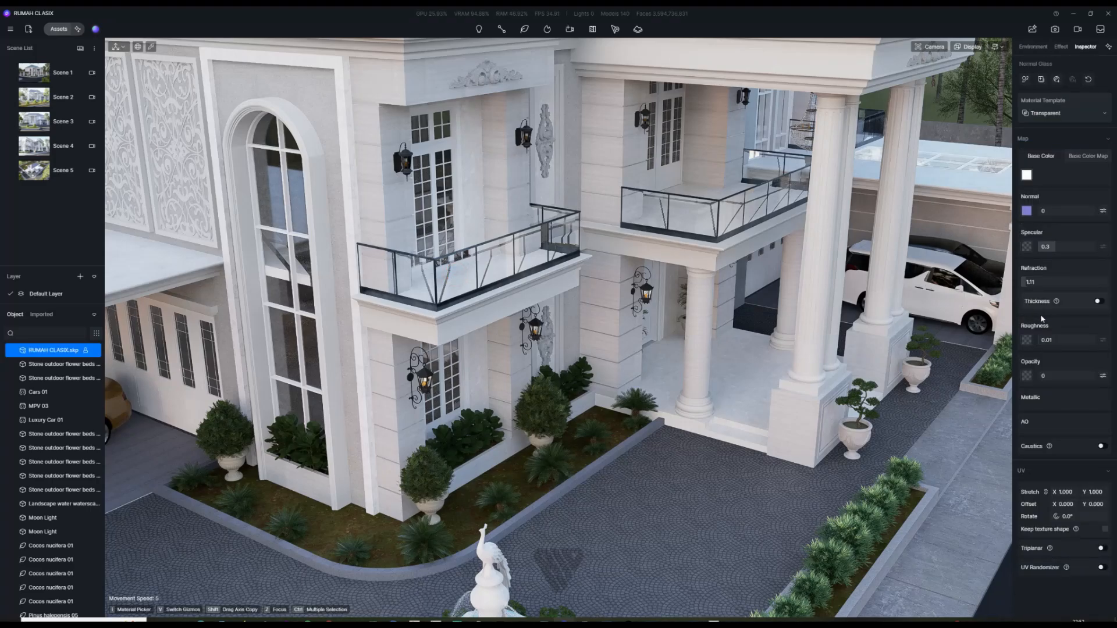
click(1028, 283)
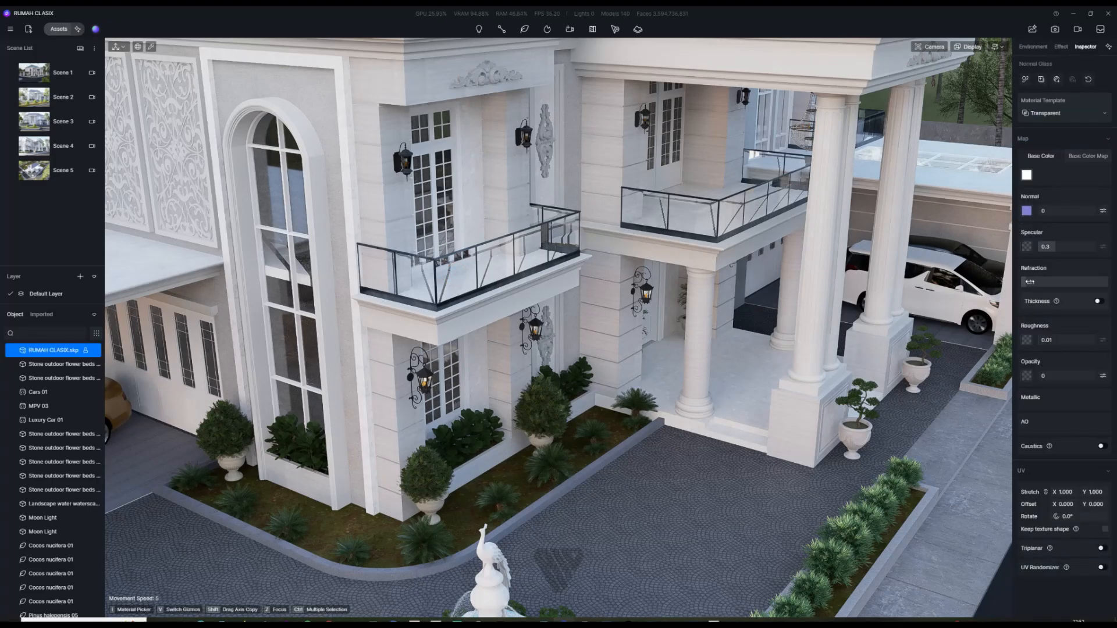
text(1.05)
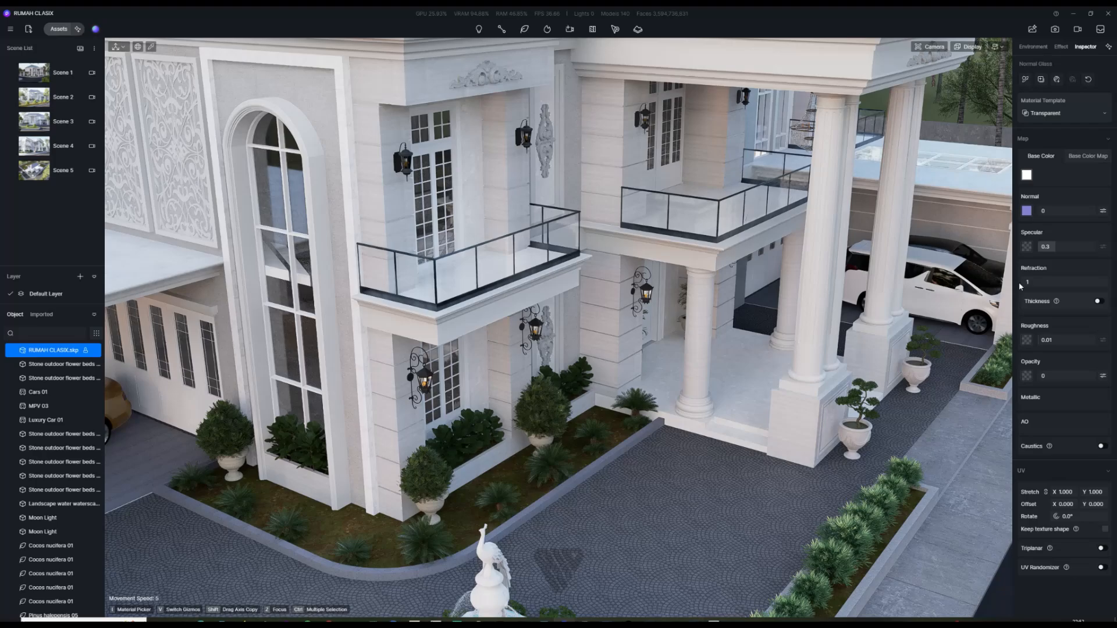
key(Return)
drag(1026, 284, 1025, 283)
click(1027, 282)
text(.2)
key(BackSpace)
key(BackSpace)
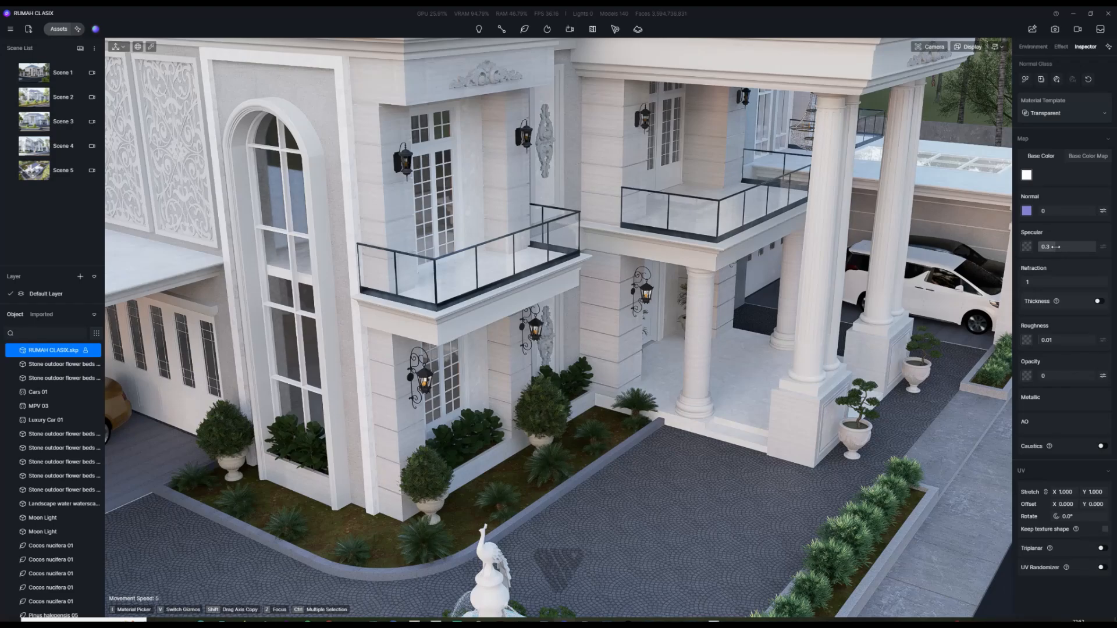
Step: Raise the balcony glass specular from 0.3 to 0.5
drag(1054, 247, 1075, 257)
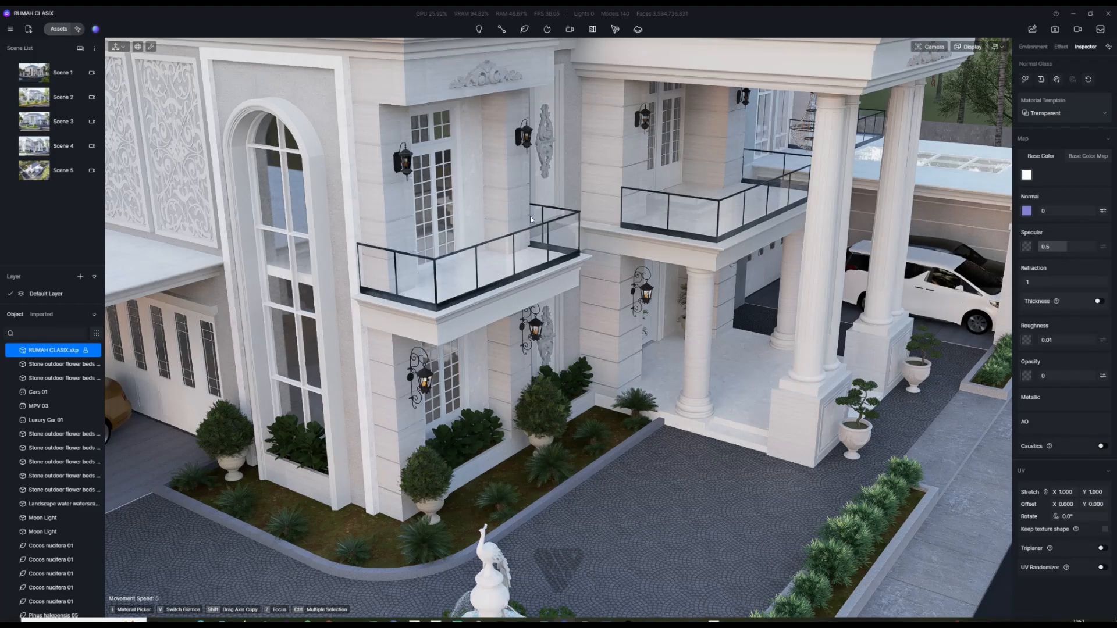
scroll(344, 288, up, 2)
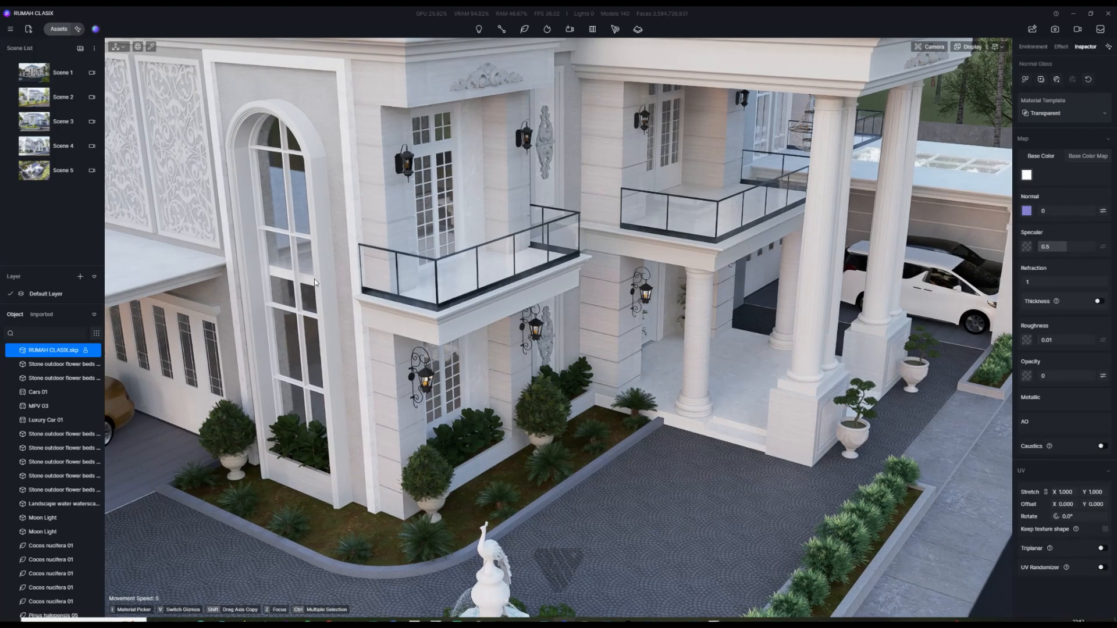
scroll(327, 260, up, 2)
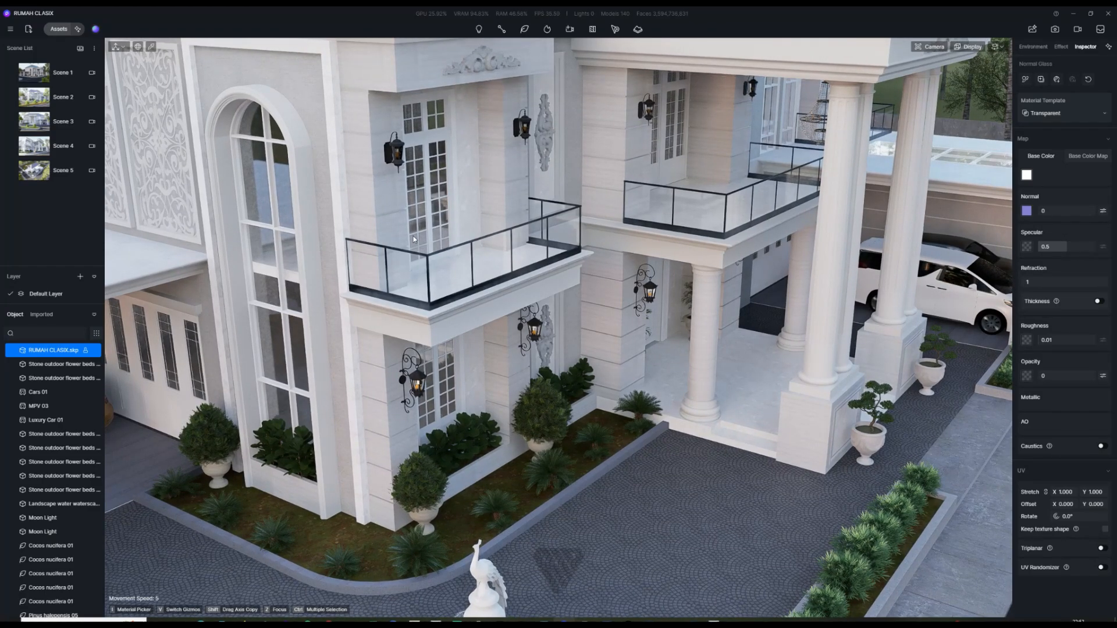
key(e)
scroll(420, 270, up, 4)
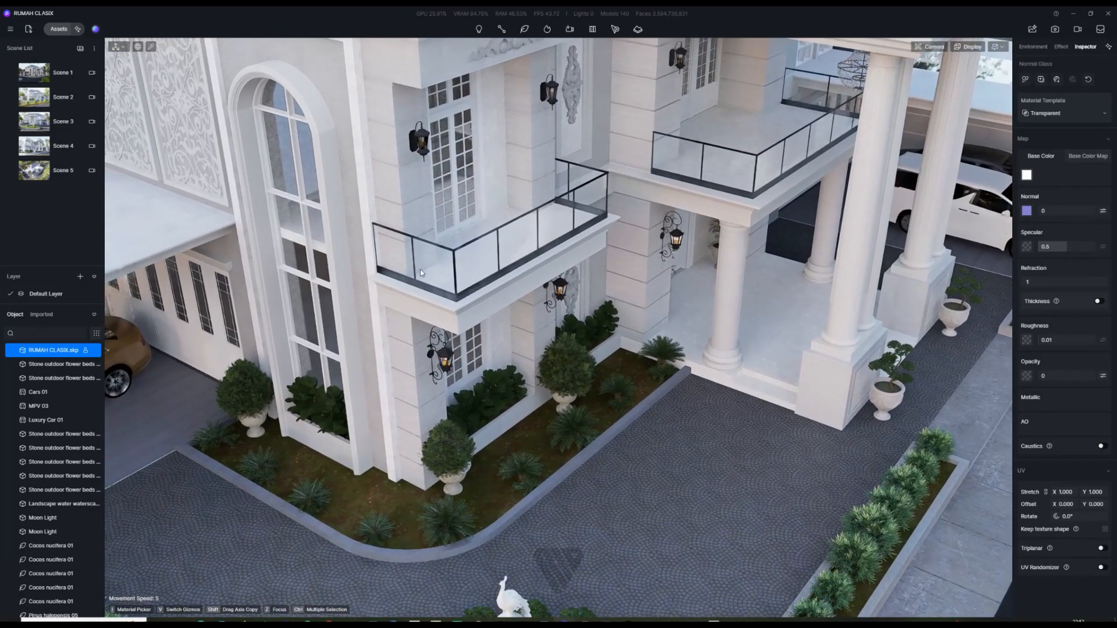
Step: Pick Residential Interior 14 from the residential Interior Parallax assets
key(e)
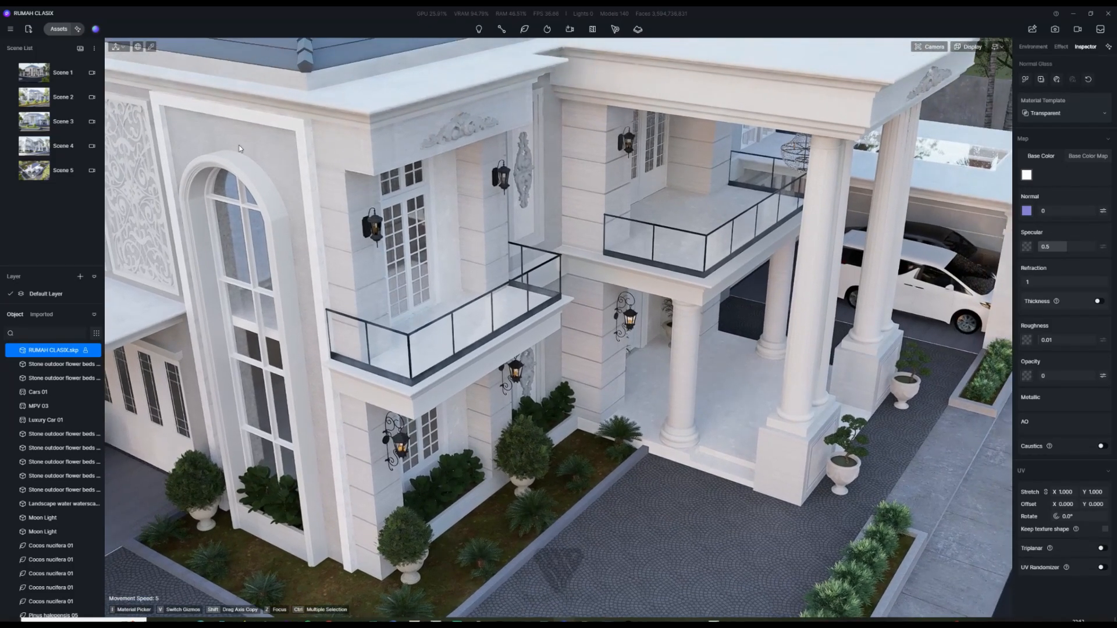
click(57, 29)
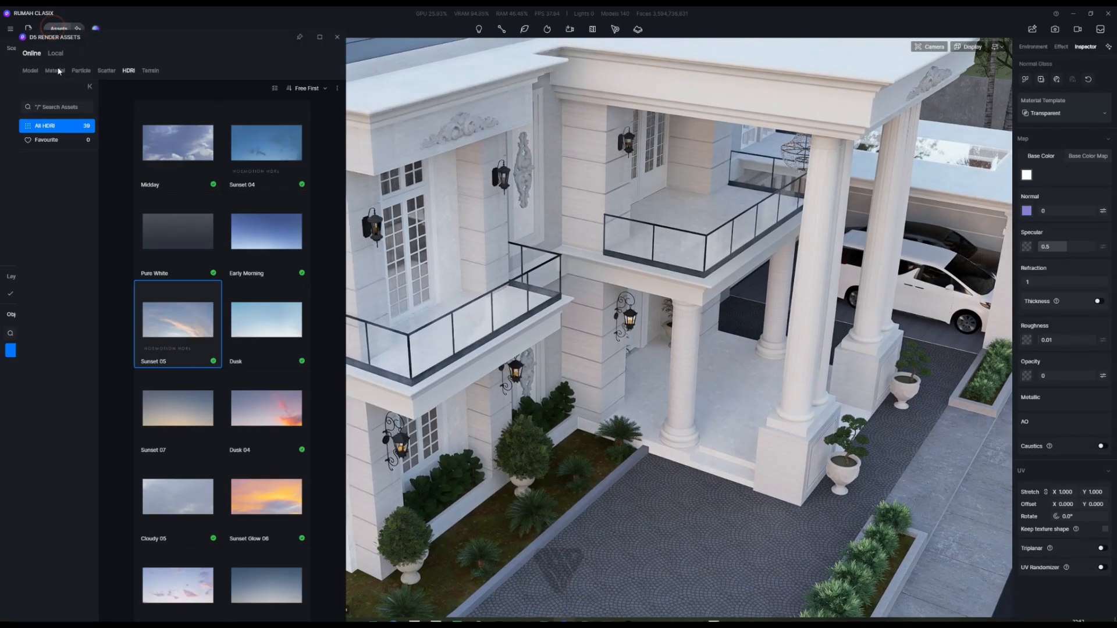
click(36, 71)
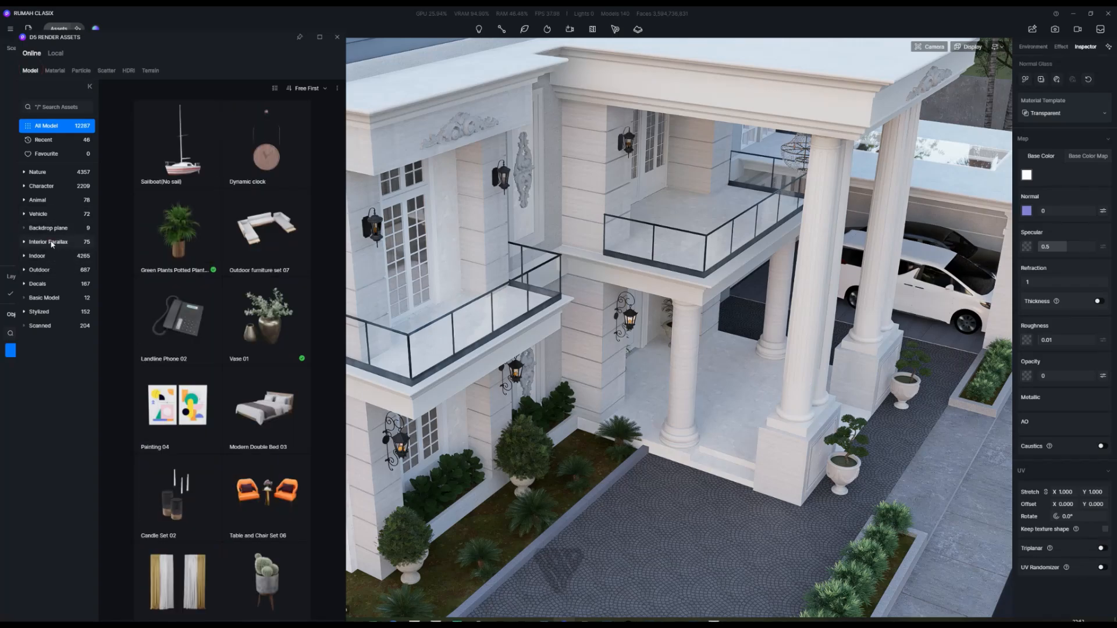
click(52, 242)
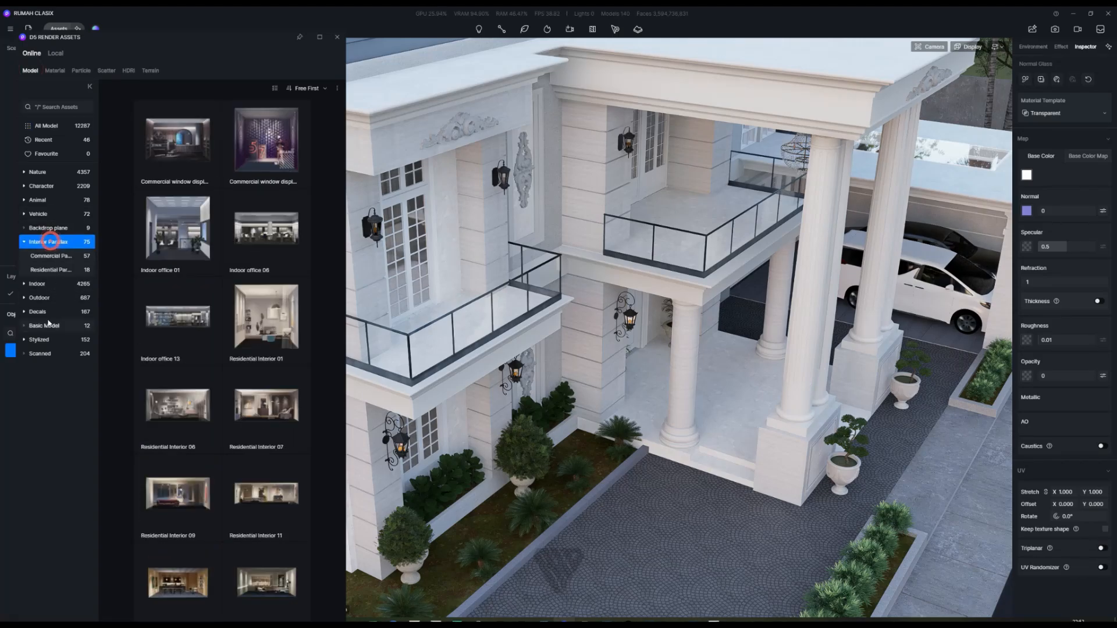
click(55, 272)
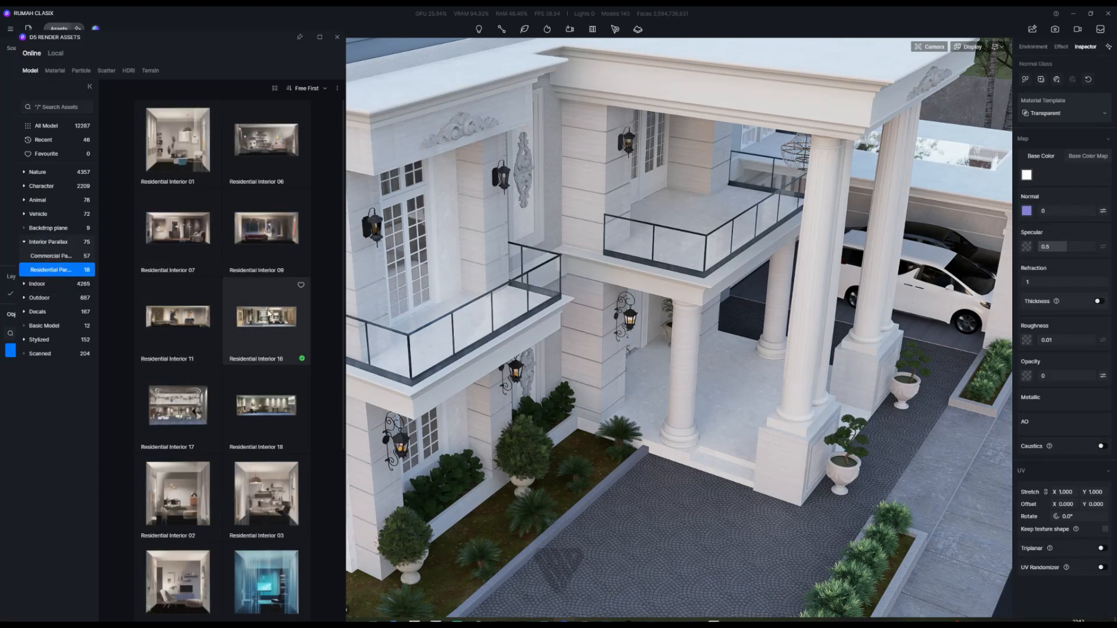
right_drag(525, 347, 381, 383)
scroll(284, 411, down, 5)
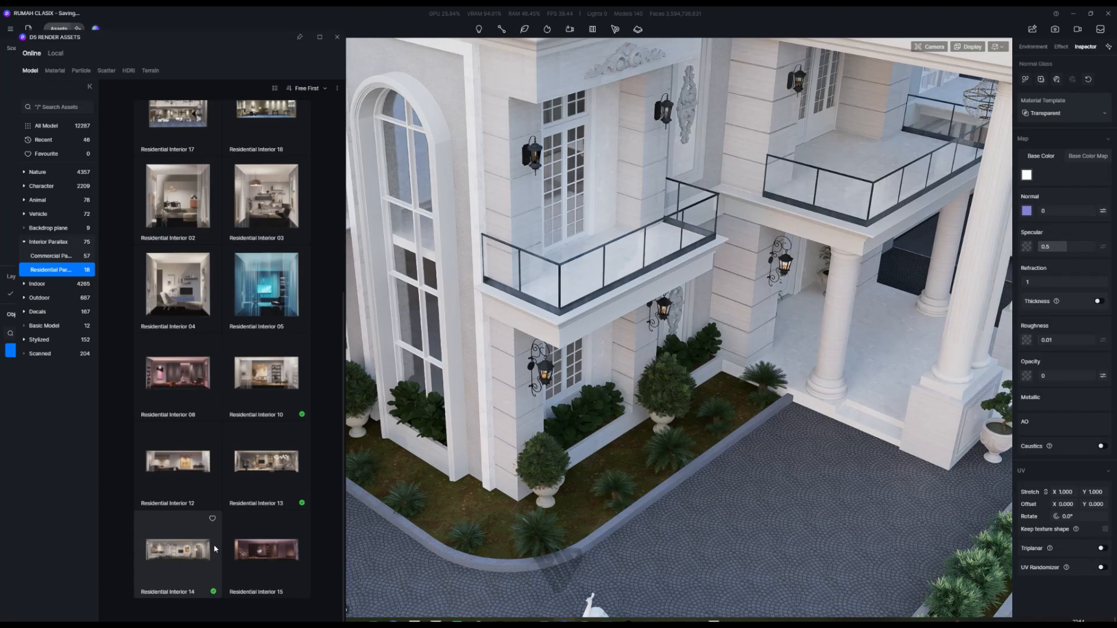
click(193, 554)
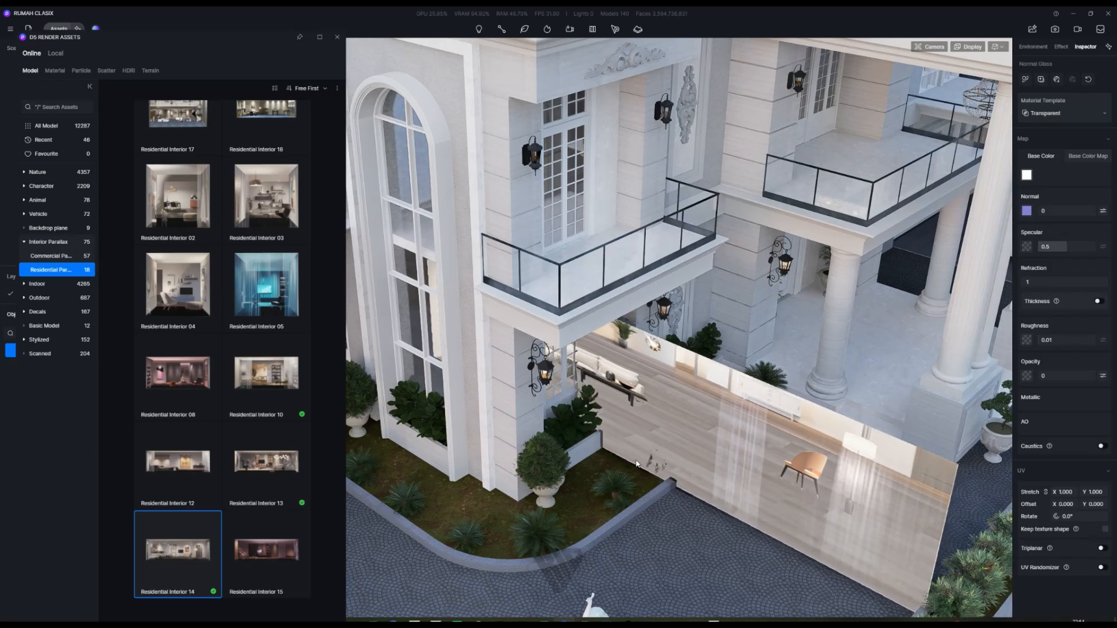
Step: Place Residential Interior 14 behind the balcony window with light temperature -1
click(607, 443)
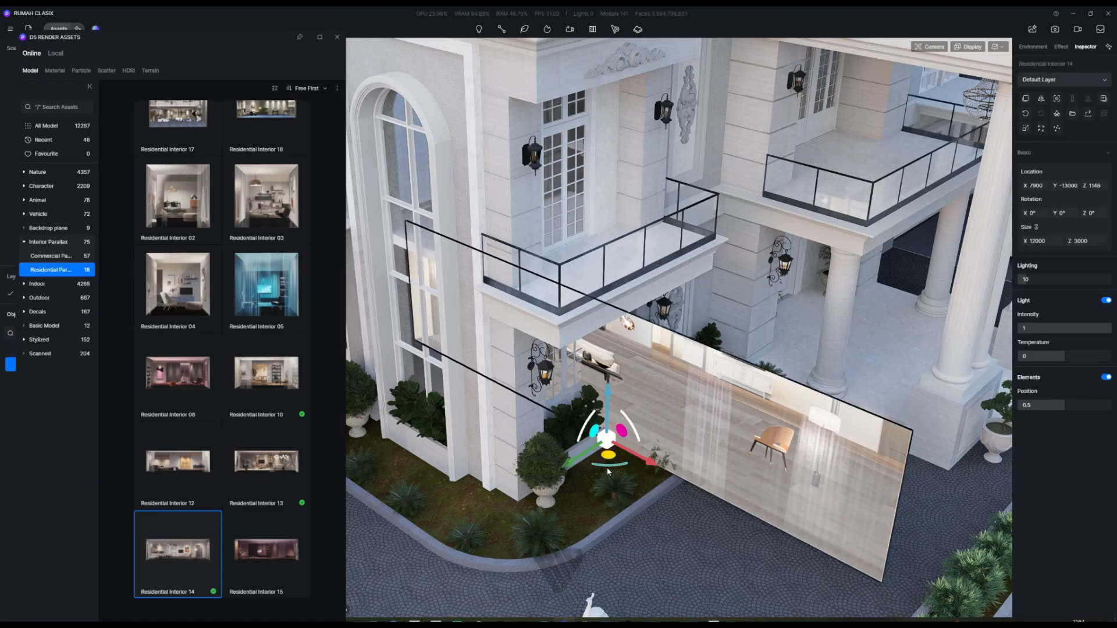
drag(612, 469, 688, 434)
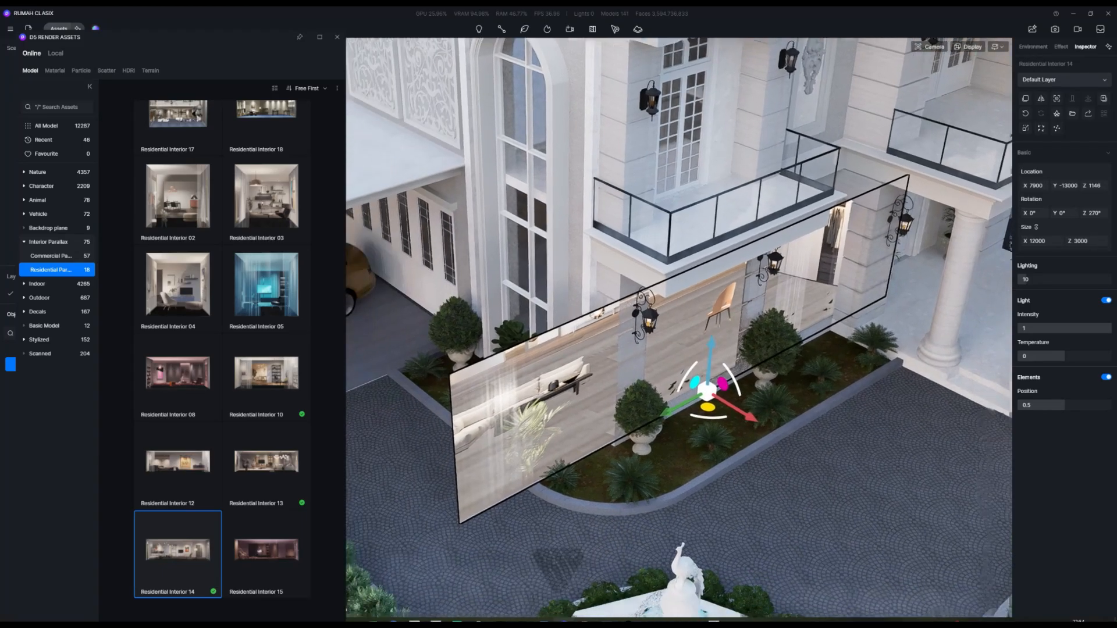
right_drag(812, 400, 737, 414)
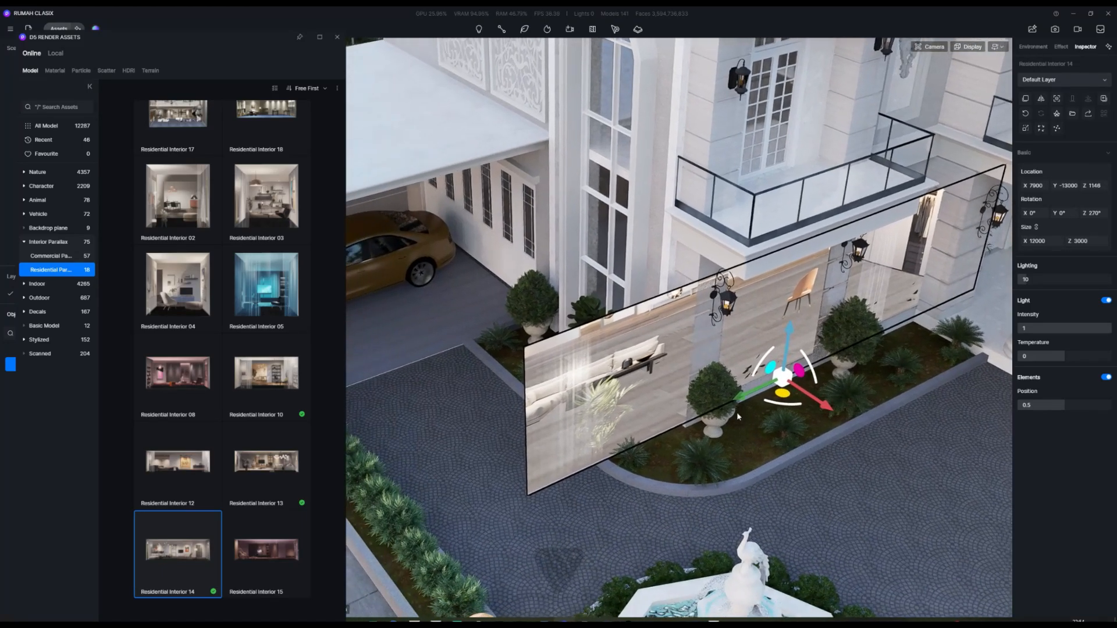
drag(737, 406, 881, 324)
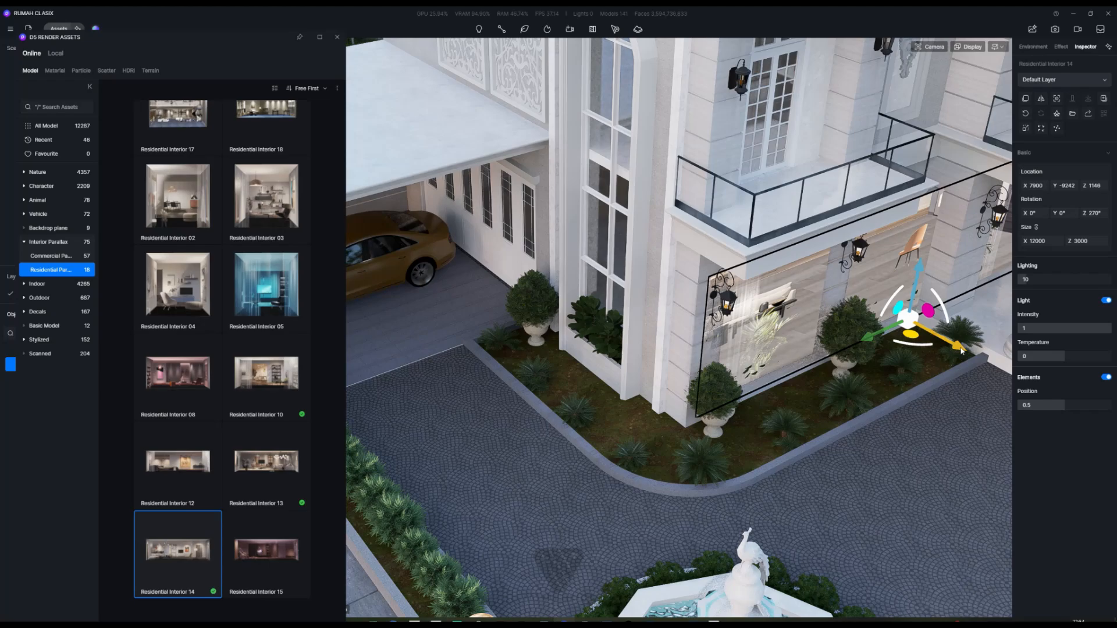
drag(954, 346, 716, 243)
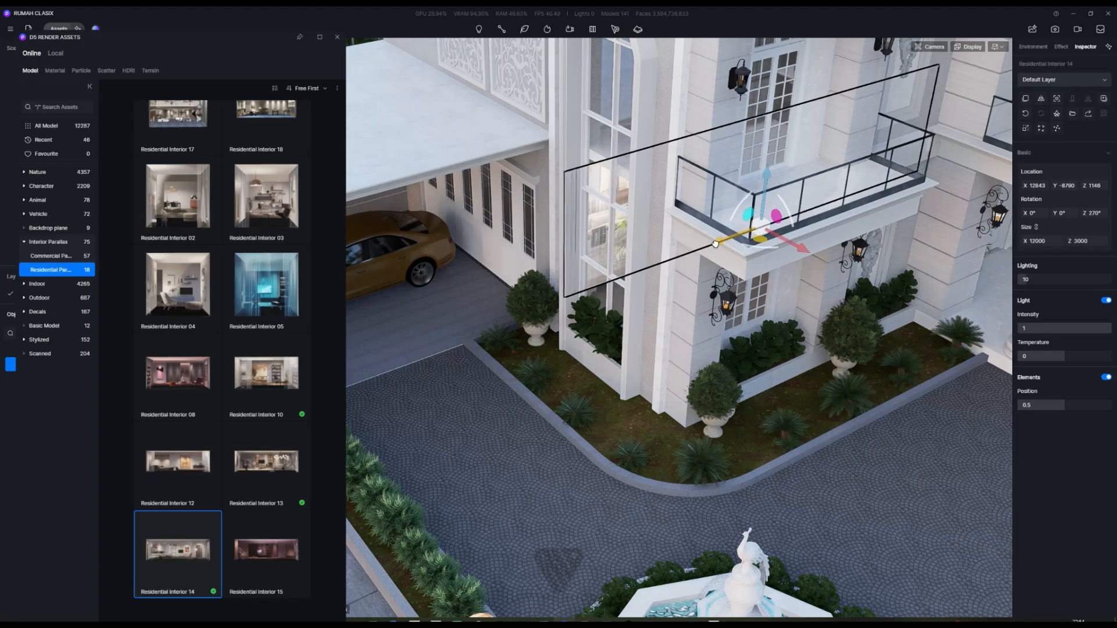
middle_drag(694, 406, 610, 496)
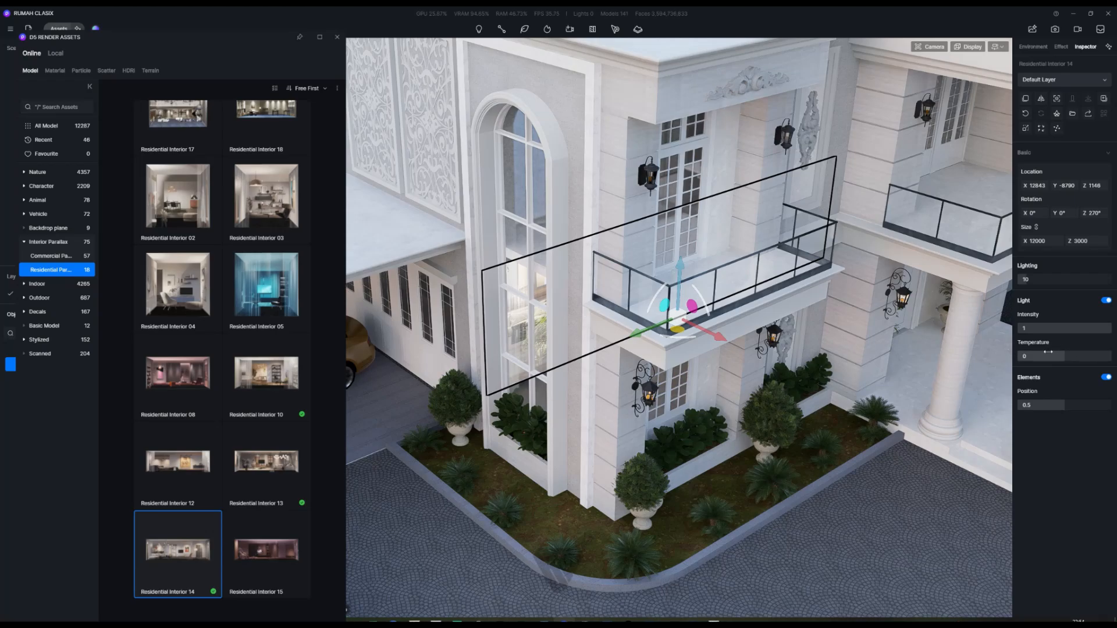
drag(1066, 357, 1010, 361)
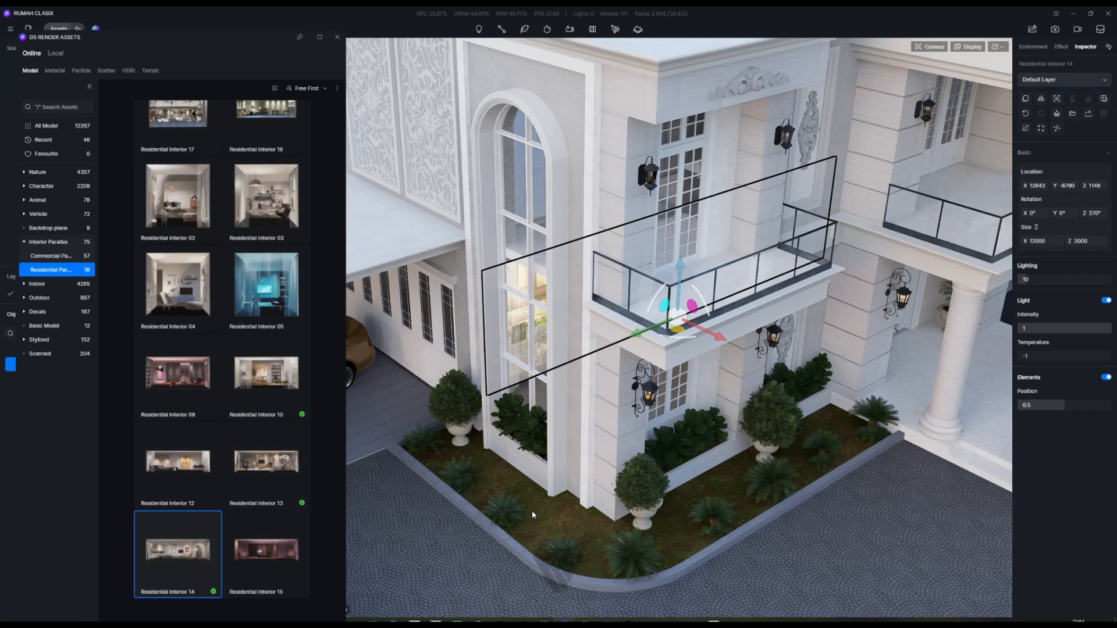
click(260, 464)
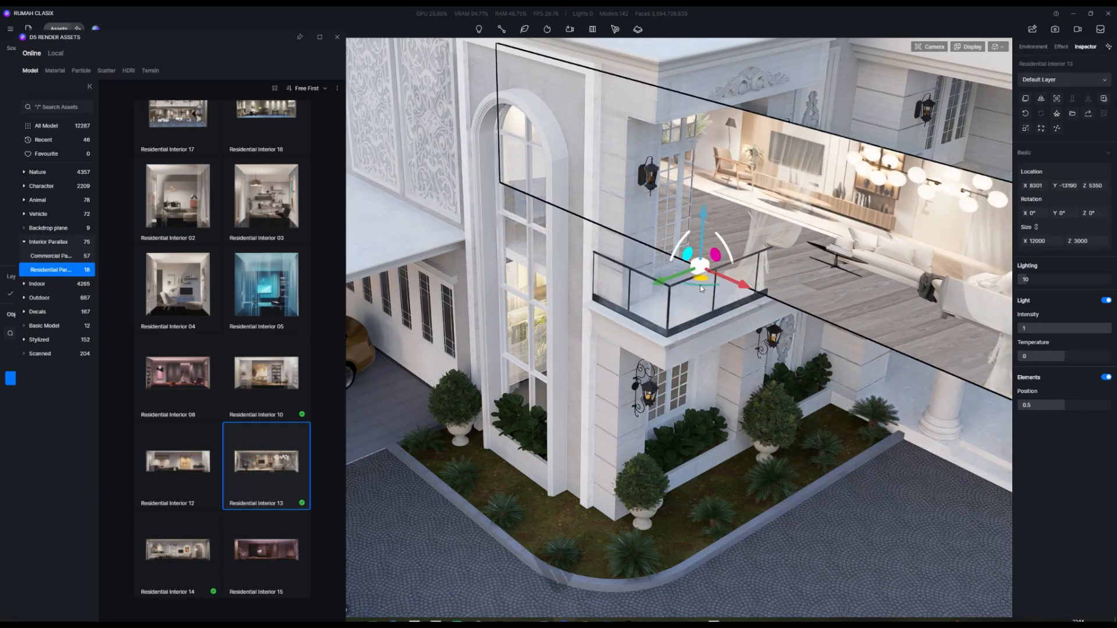
Step: Place Residential Interior 13 above the balcony and push it into the upper windows
click(700, 285)
click(729, 299)
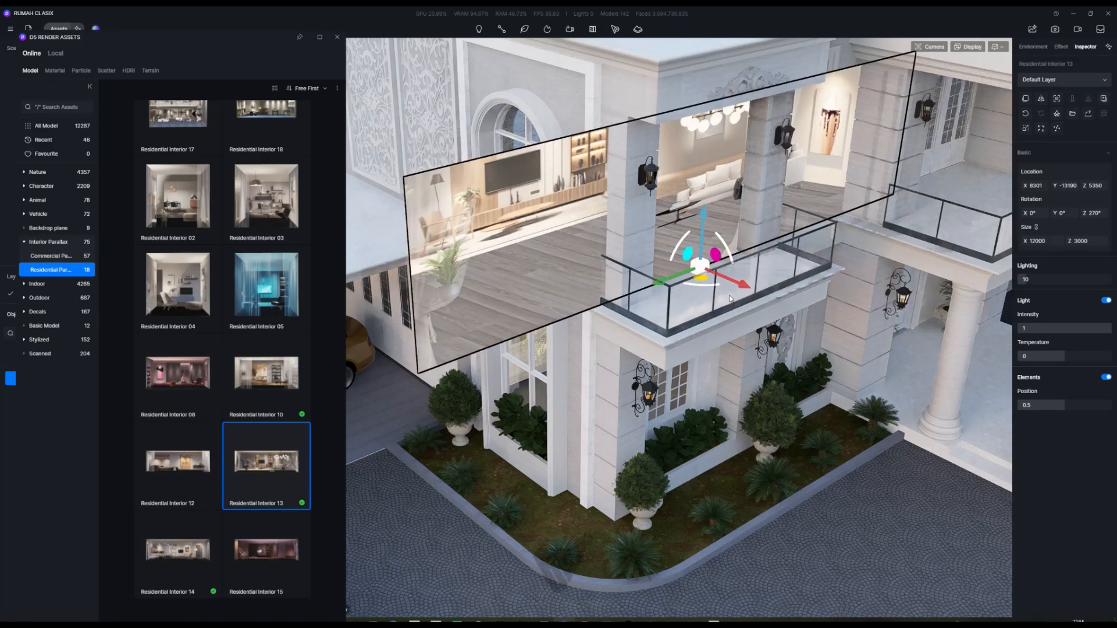
drag(681, 265, 600, 237)
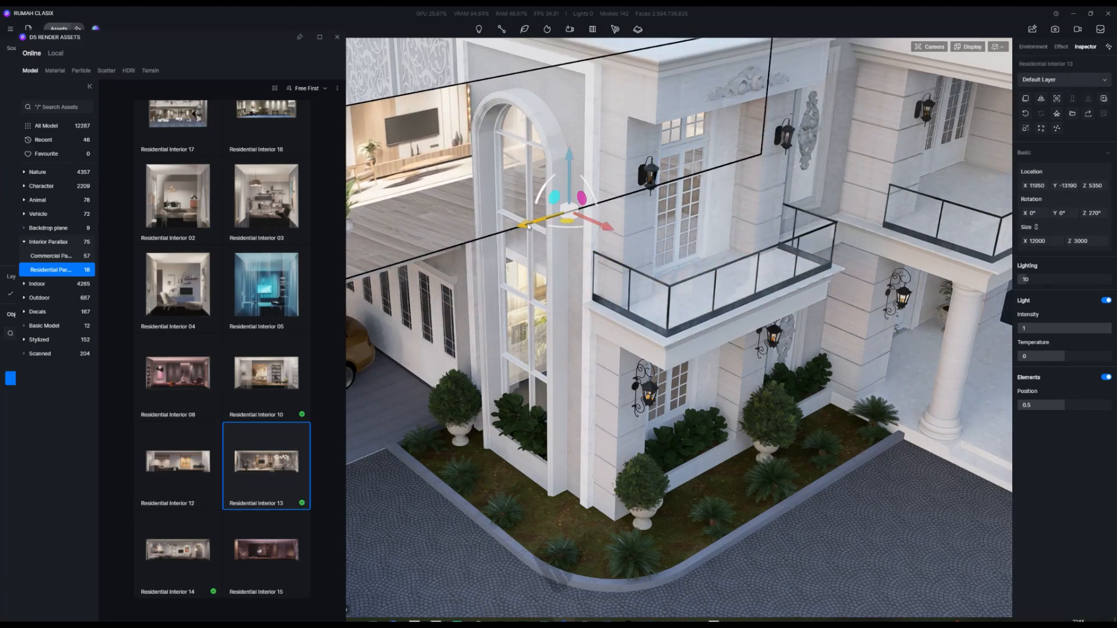
right_drag(529, 226, 621, 185)
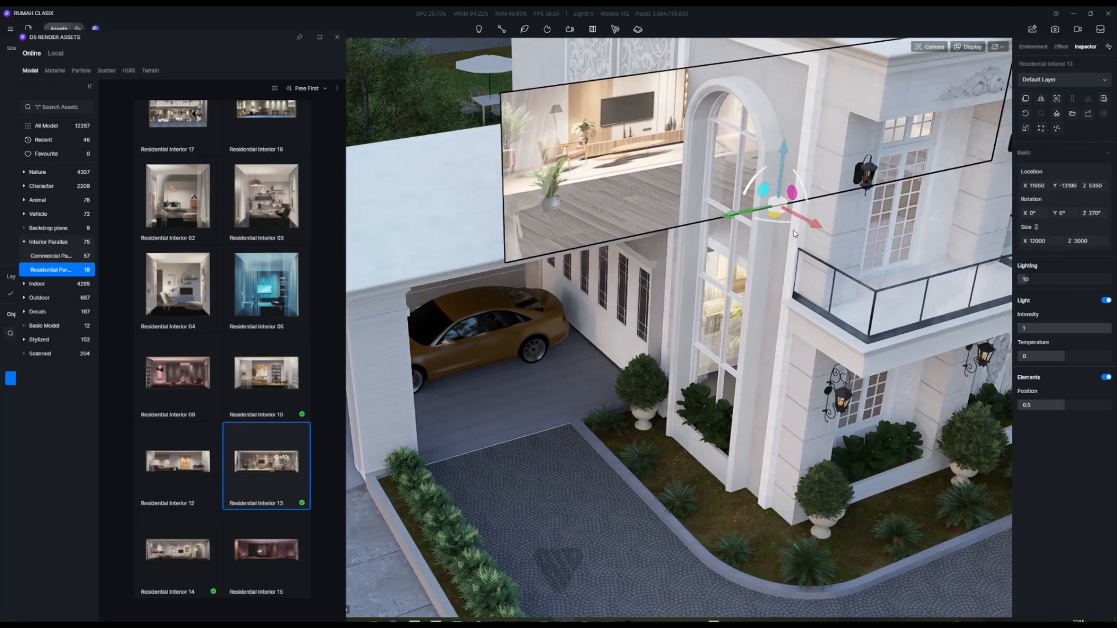
drag(727, 213, 874, 188)
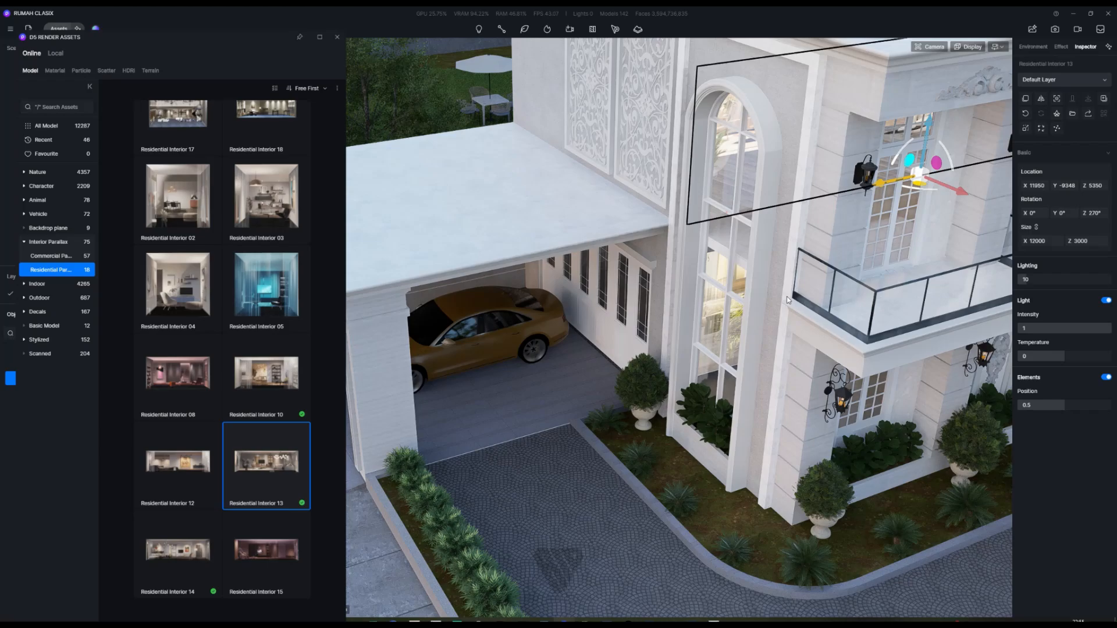
Step: Fly along the facade past the carport and porch to the right-wing balcony
right_drag(788, 299, 1052, 361)
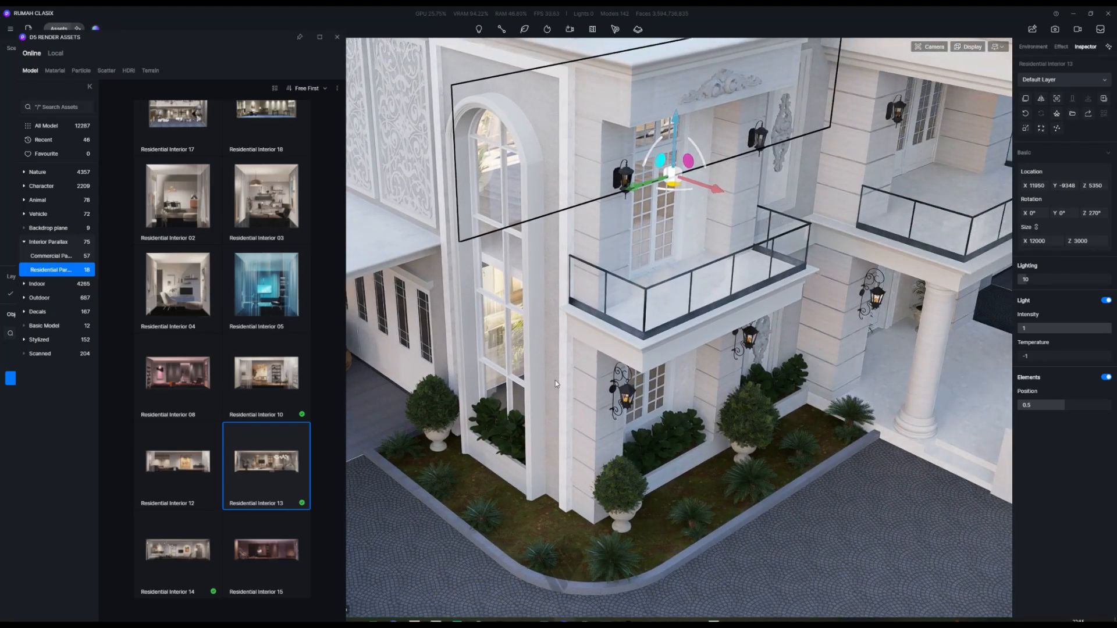
middle_drag(554, 374, 571, 408)
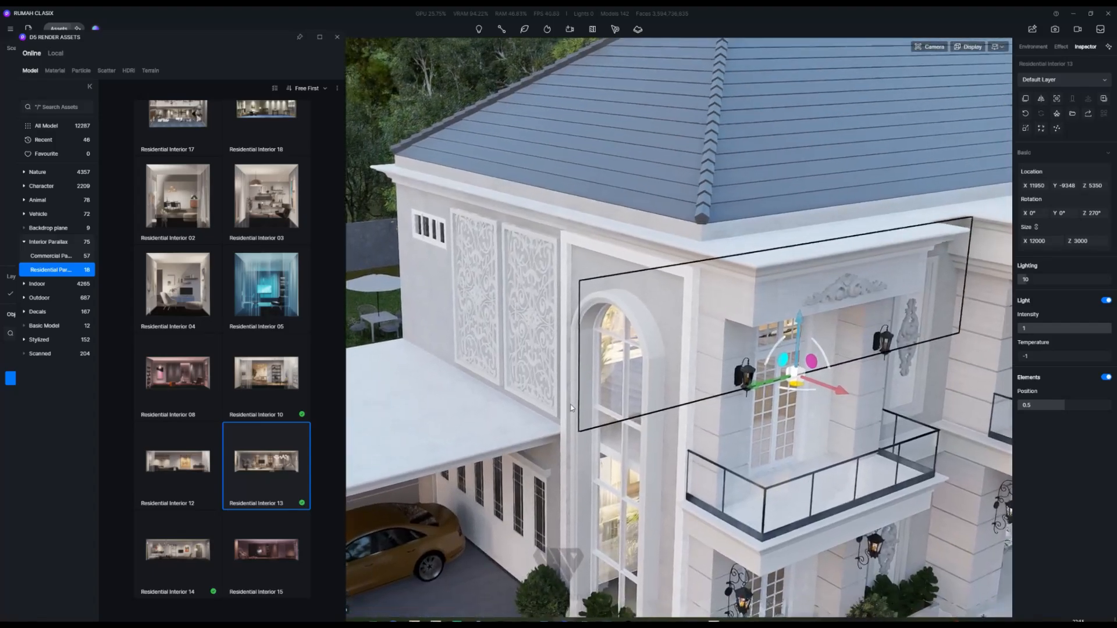
key(d)
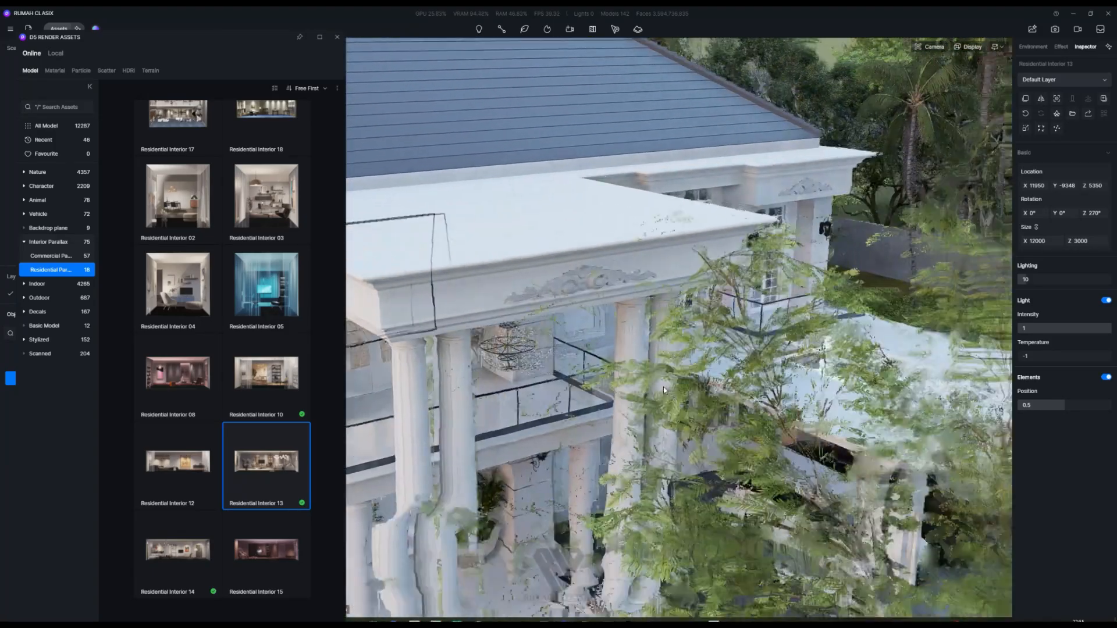
key(d)
right_drag(664, 390, 669, 333)
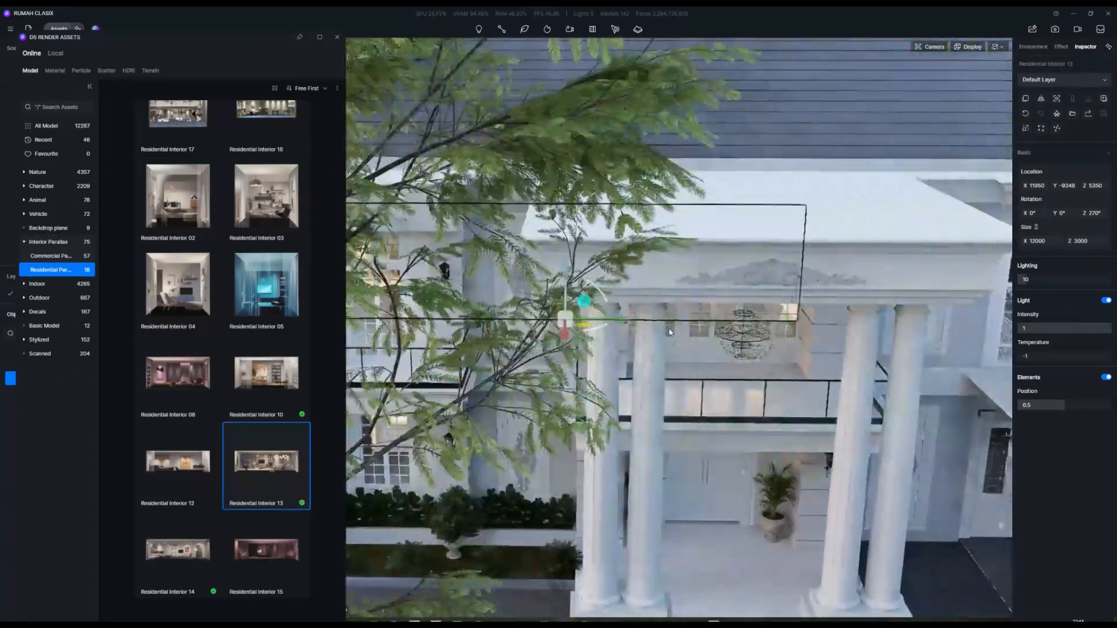
key(d)
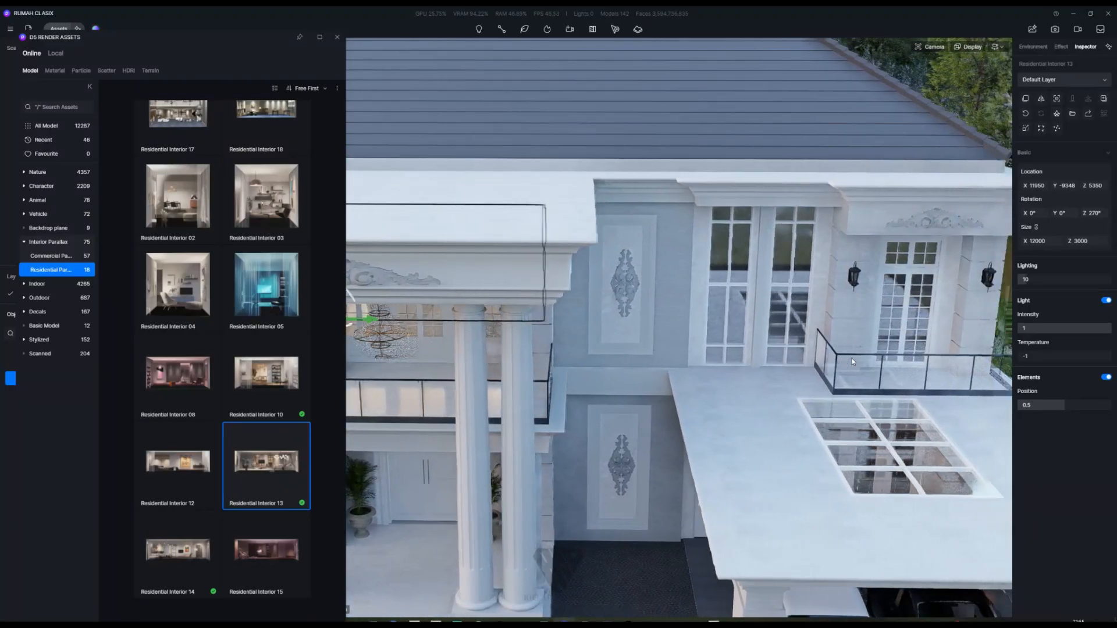
key(d)
right_drag(852, 362, 782, 371)
Step: Place Residential Interior 10 in the right-wing upper windows, facing the street, temperature -1
click(262, 374)
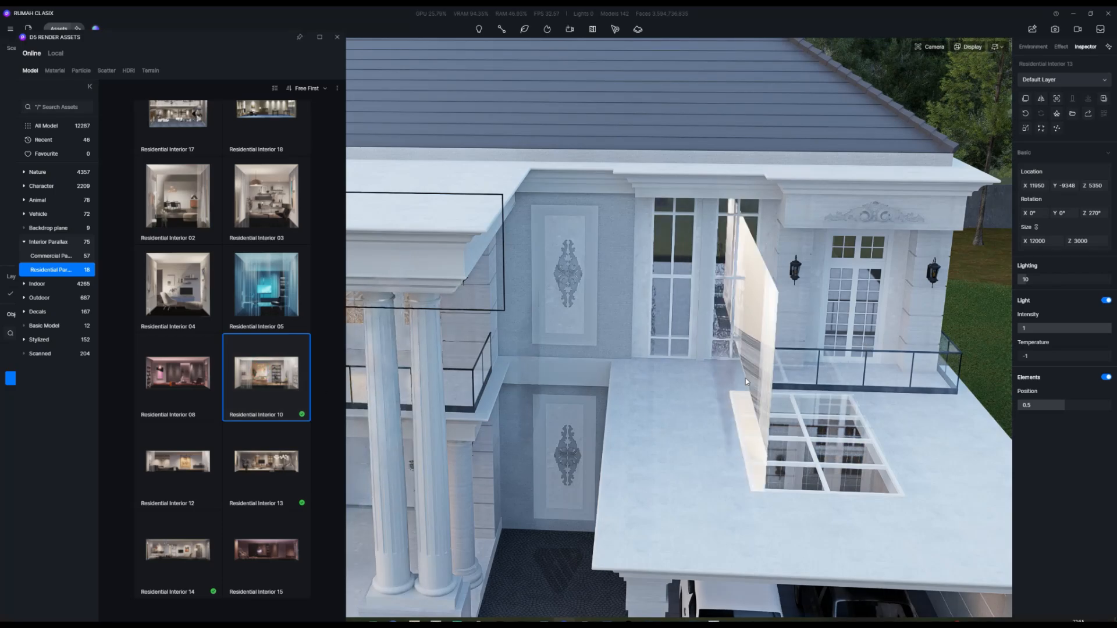
click(732, 372)
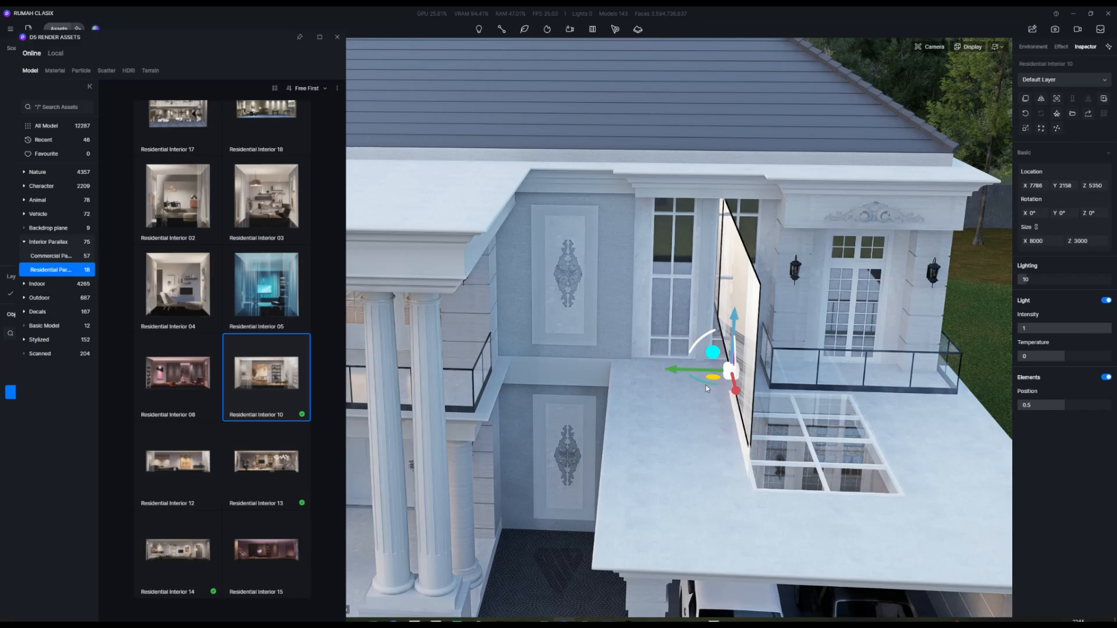
drag(711, 377, 595, 342)
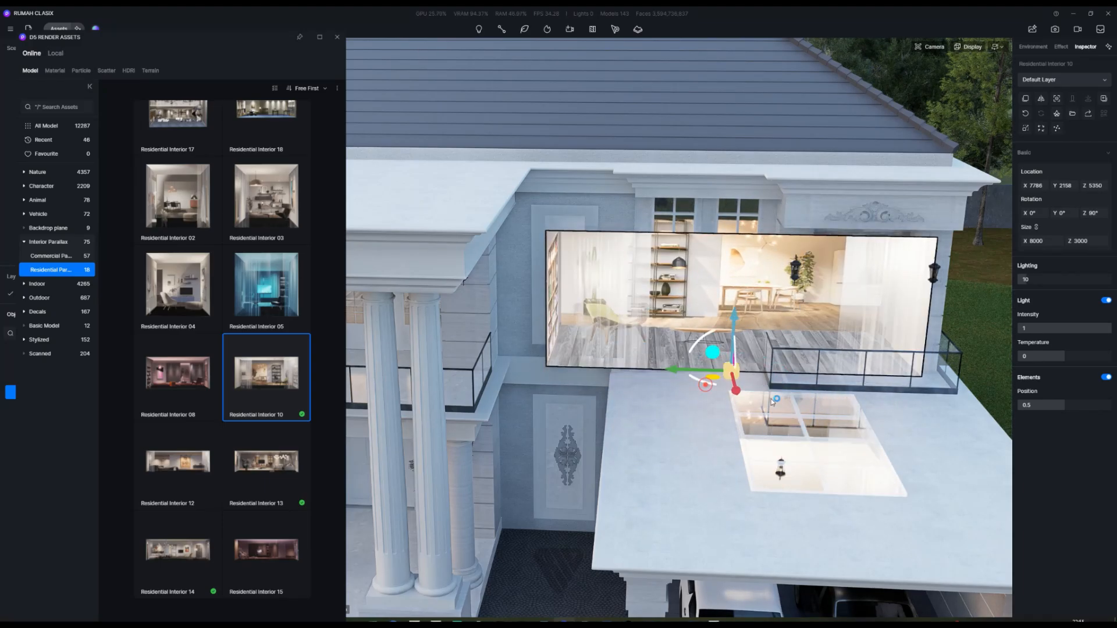
drag(733, 385, 666, 340)
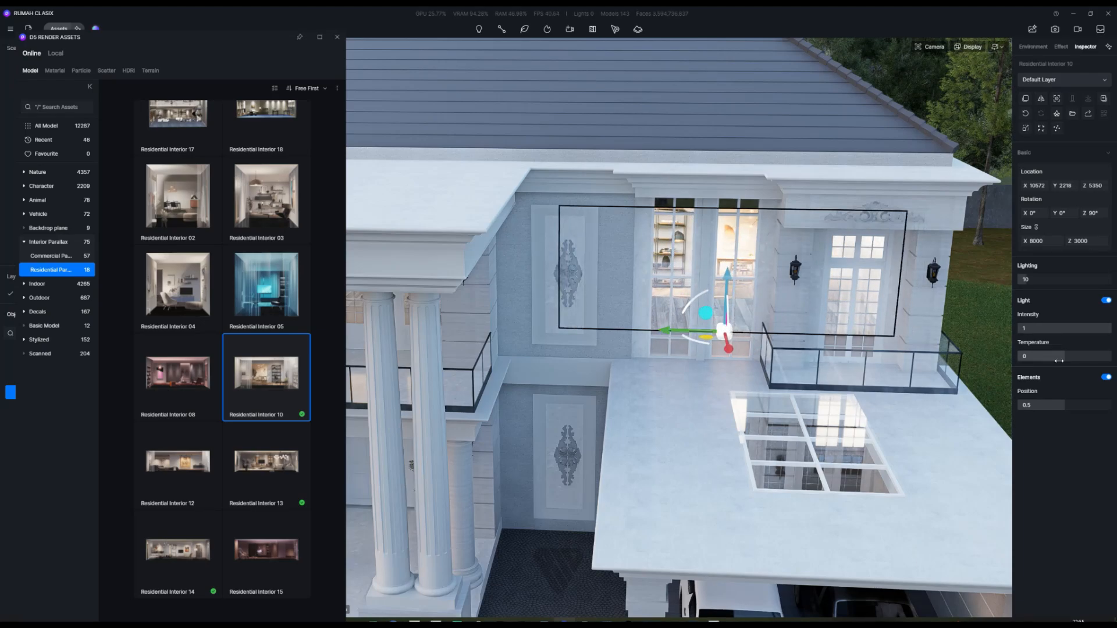
drag(1046, 358, 949, 362)
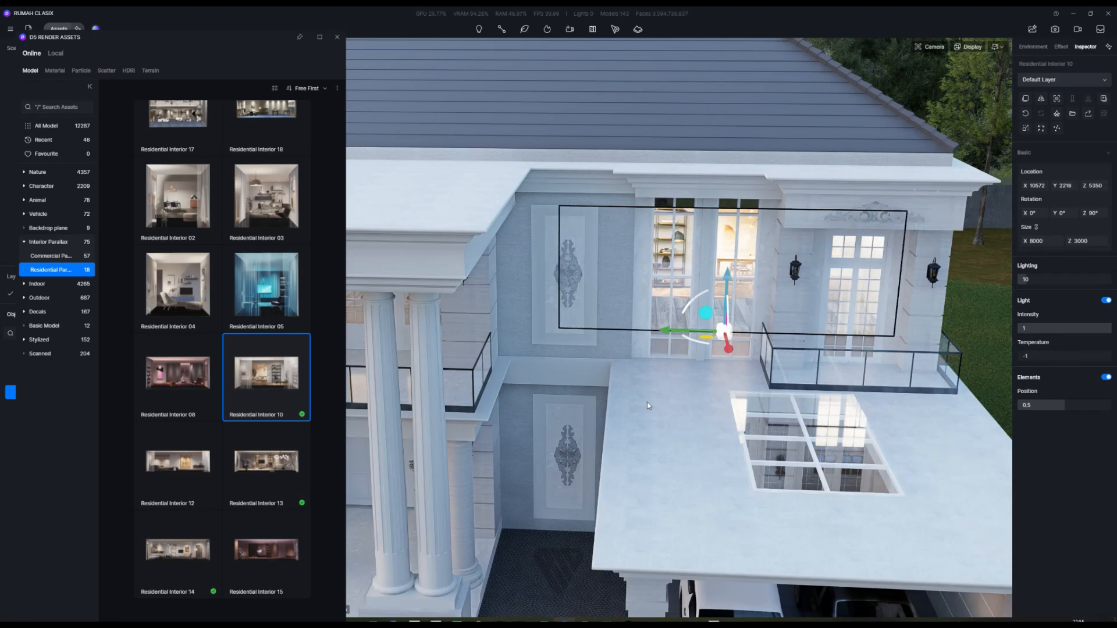
Step: Fly back, then forward through the trees toward the facade and roof
key(s)
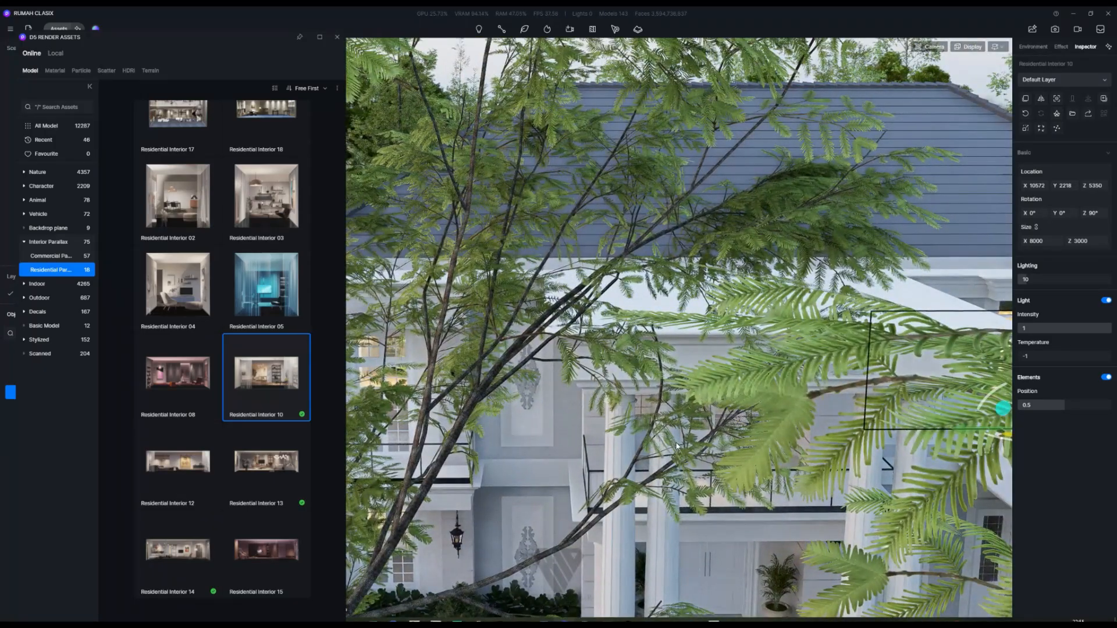
key(w)
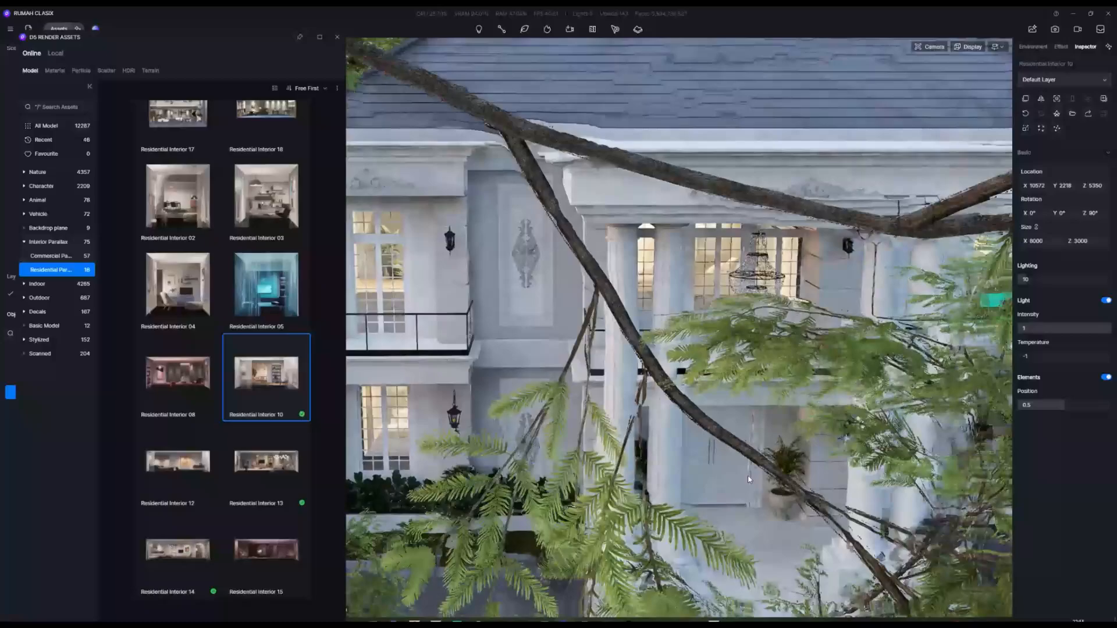
key(w)
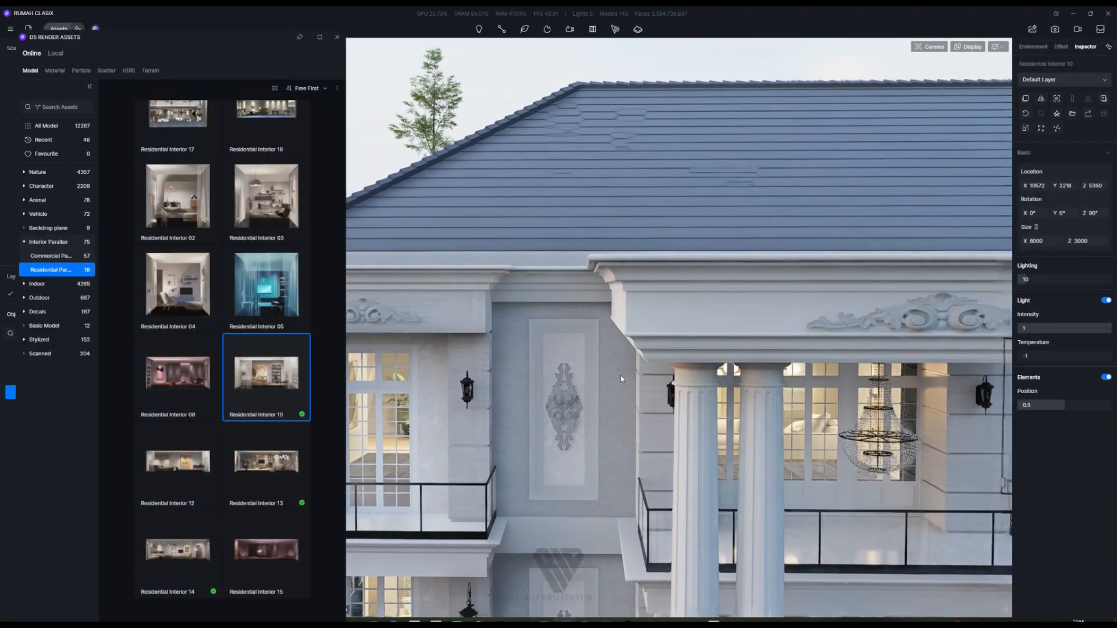
Step: Return to the Scene 1 camera and deselect the parallax room to show environment settings
click(337, 37)
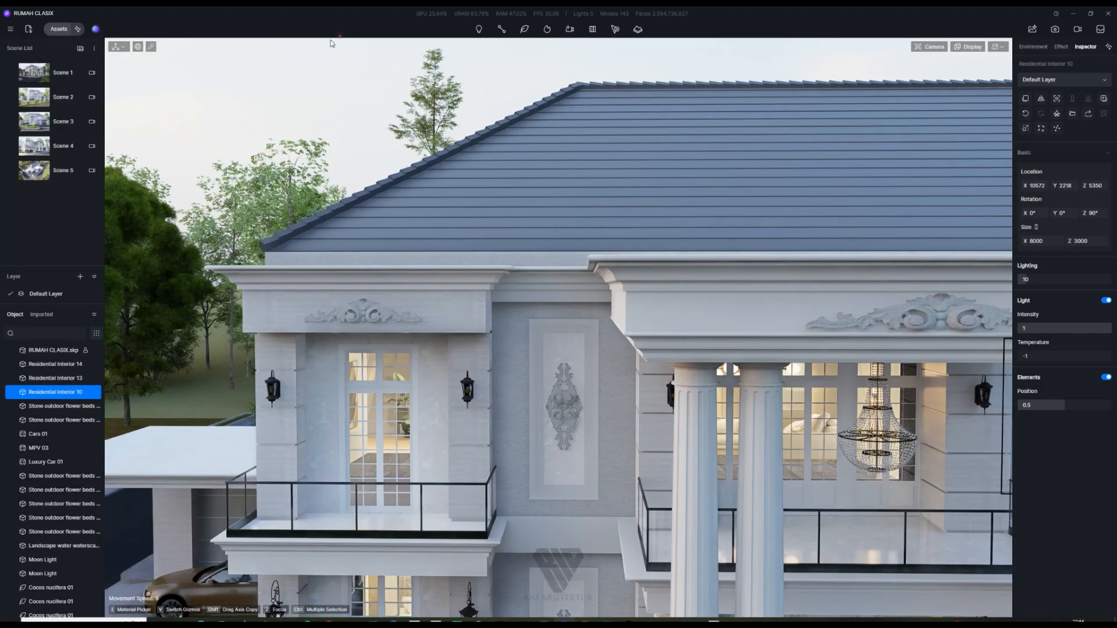
click(35, 72)
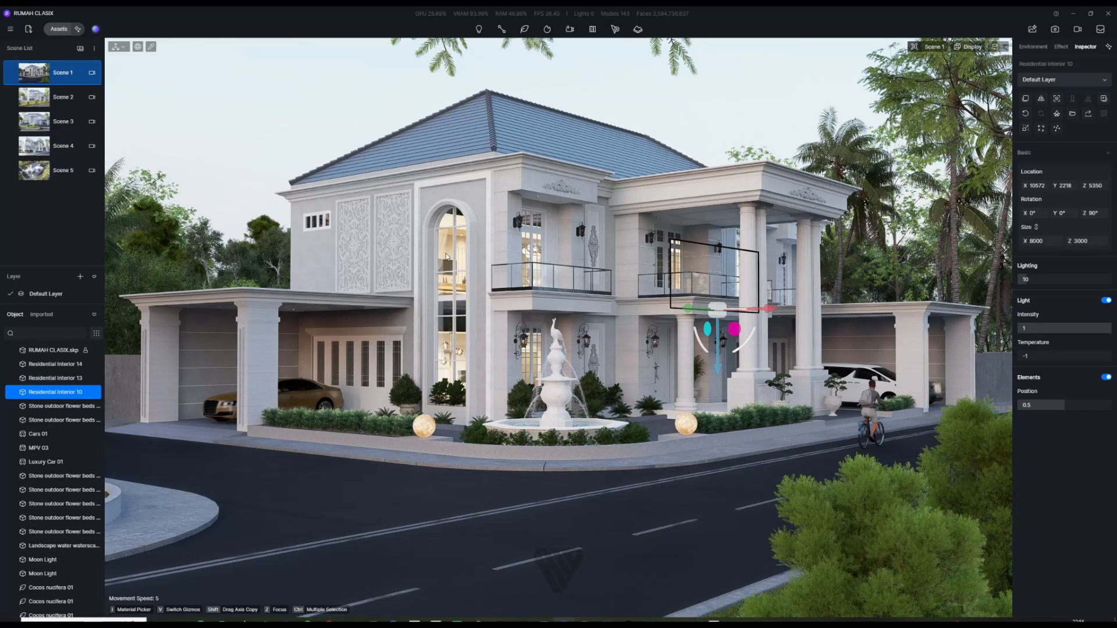
click(648, 117)
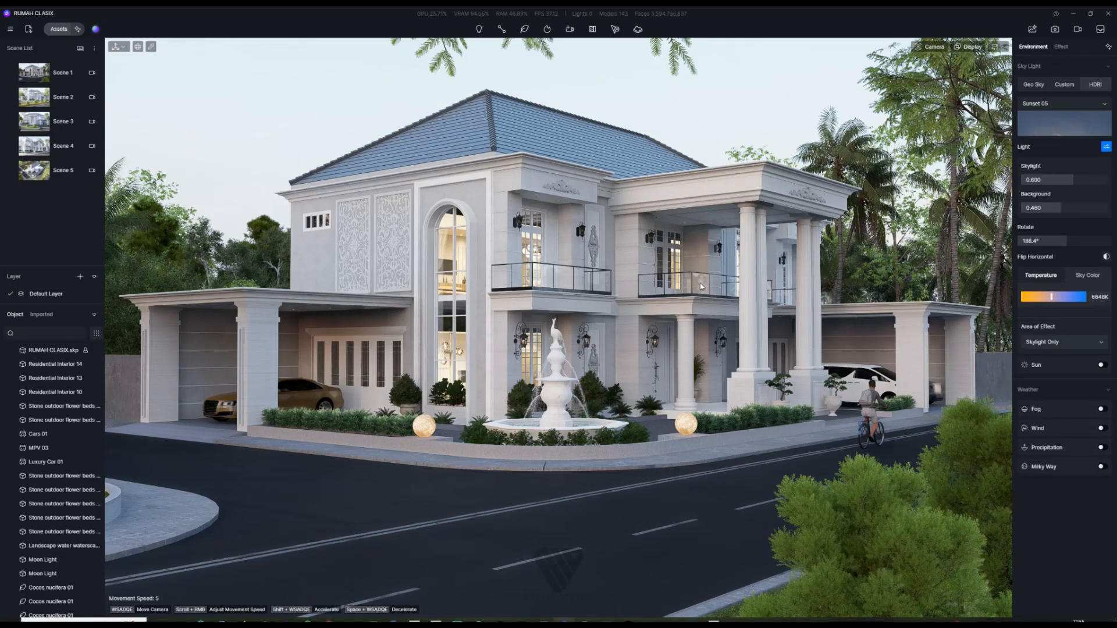
click(76, 30)
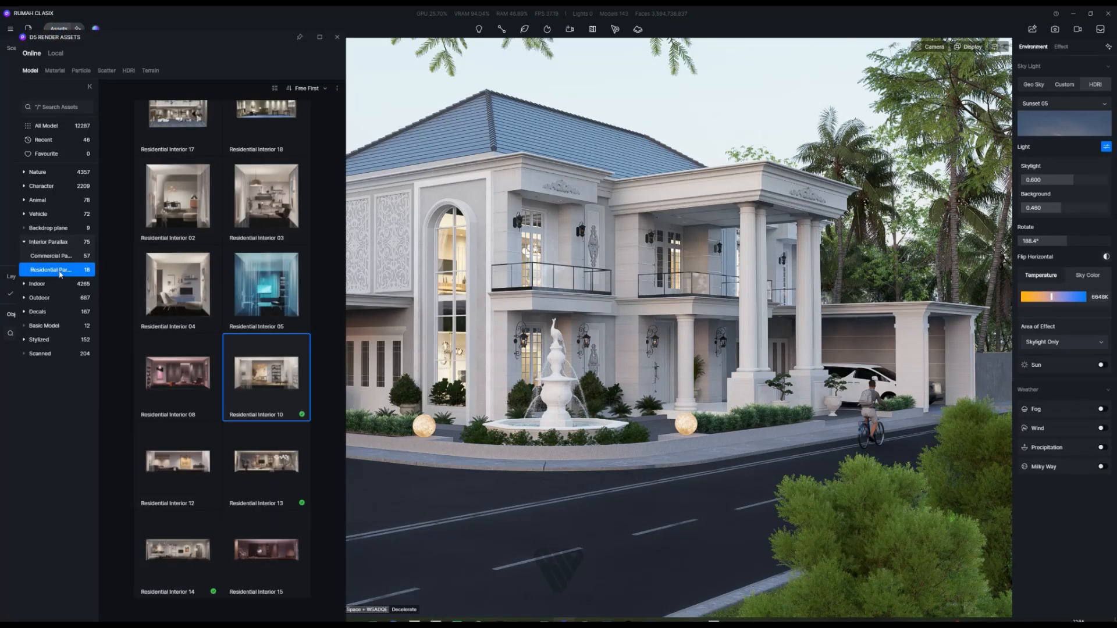
click(336, 39)
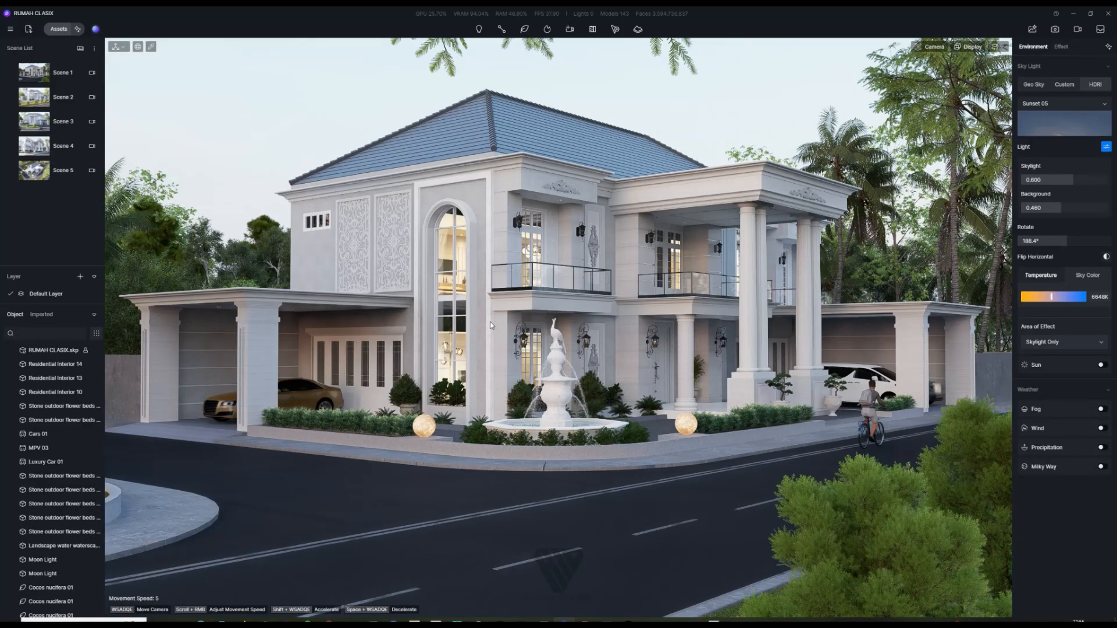
Step: Fly along the upper facade between the garage and the columned porch
scroll(490, 323, down, 10)
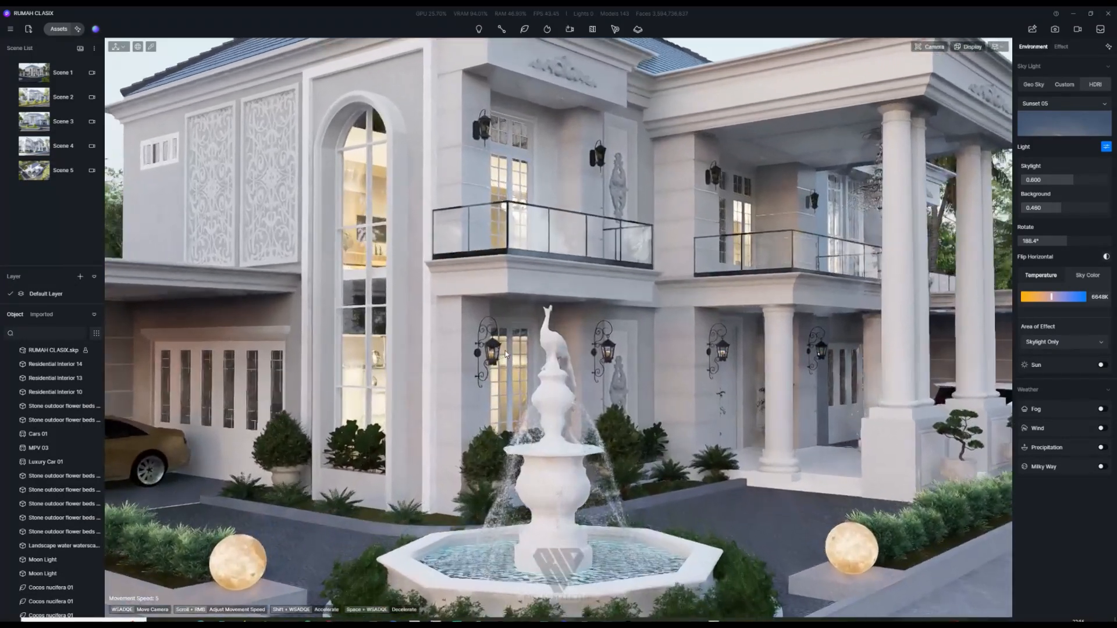
scroll(505, 353, down, 5)
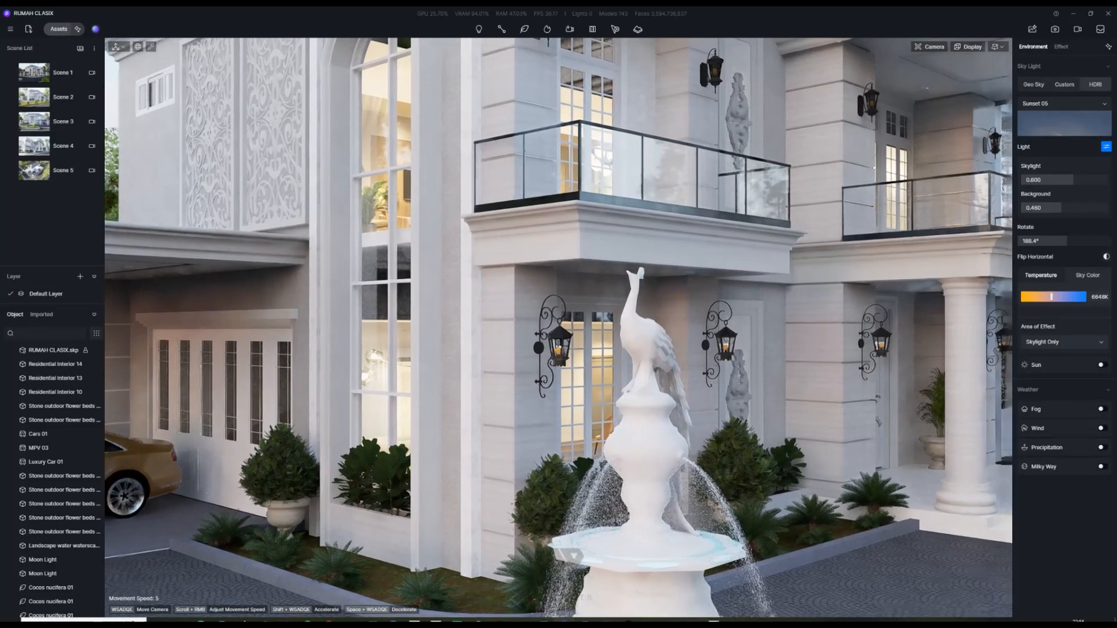
scroll(463, 344, down, 8)
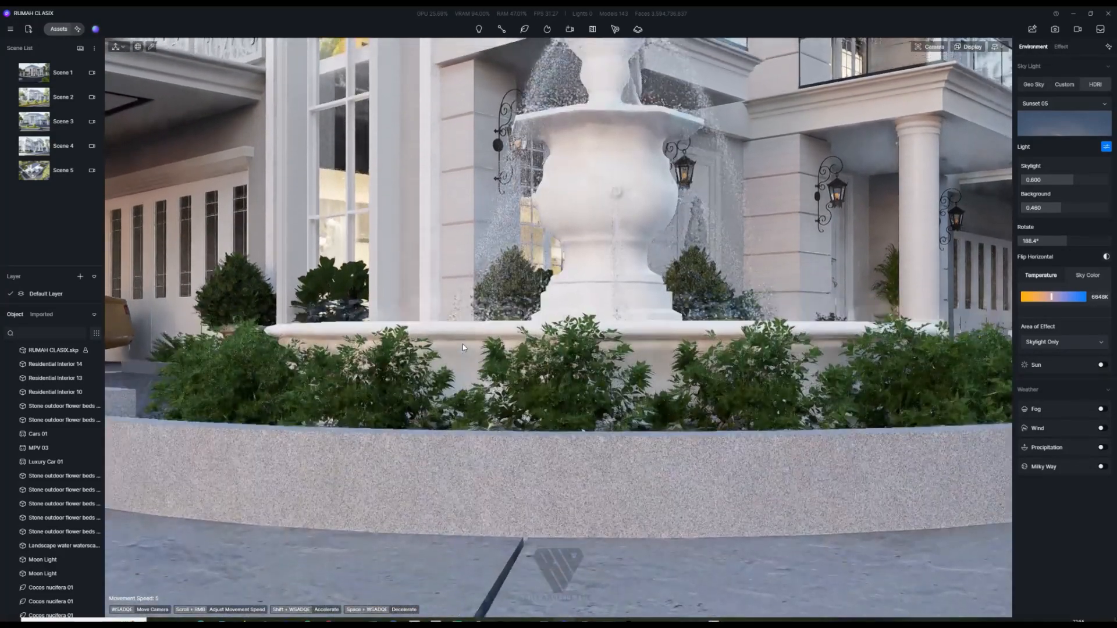
key(e)
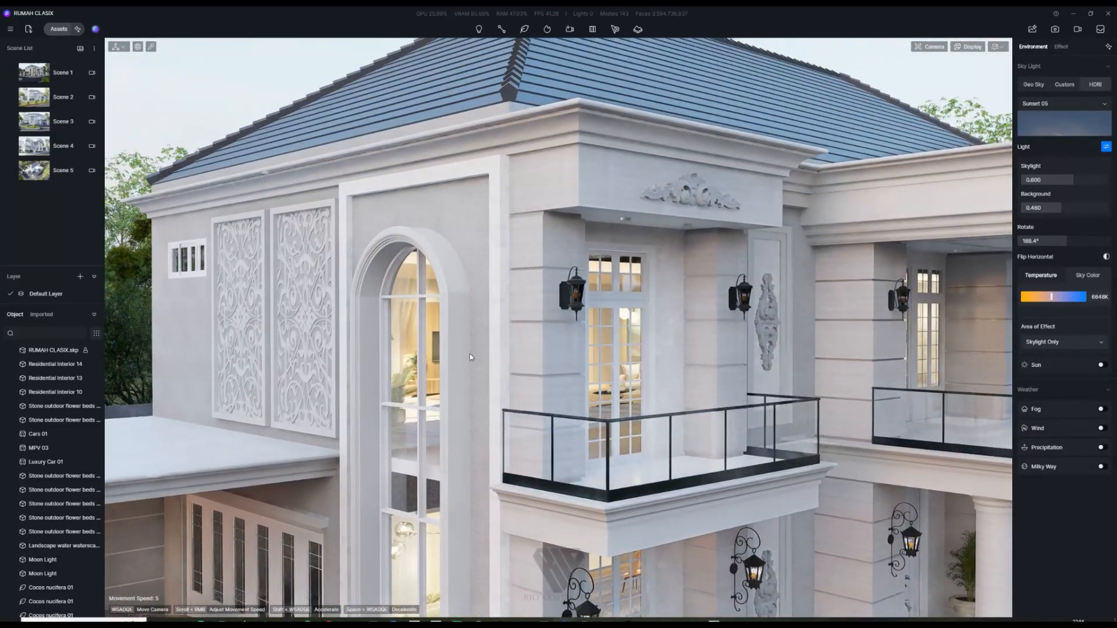
key(d)
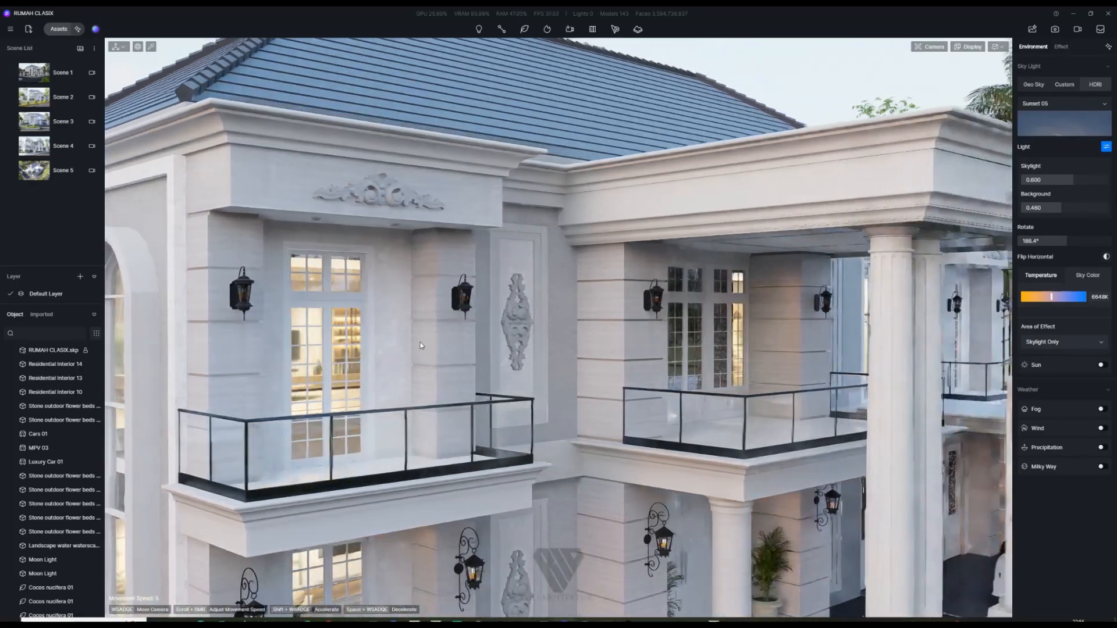
key(a)
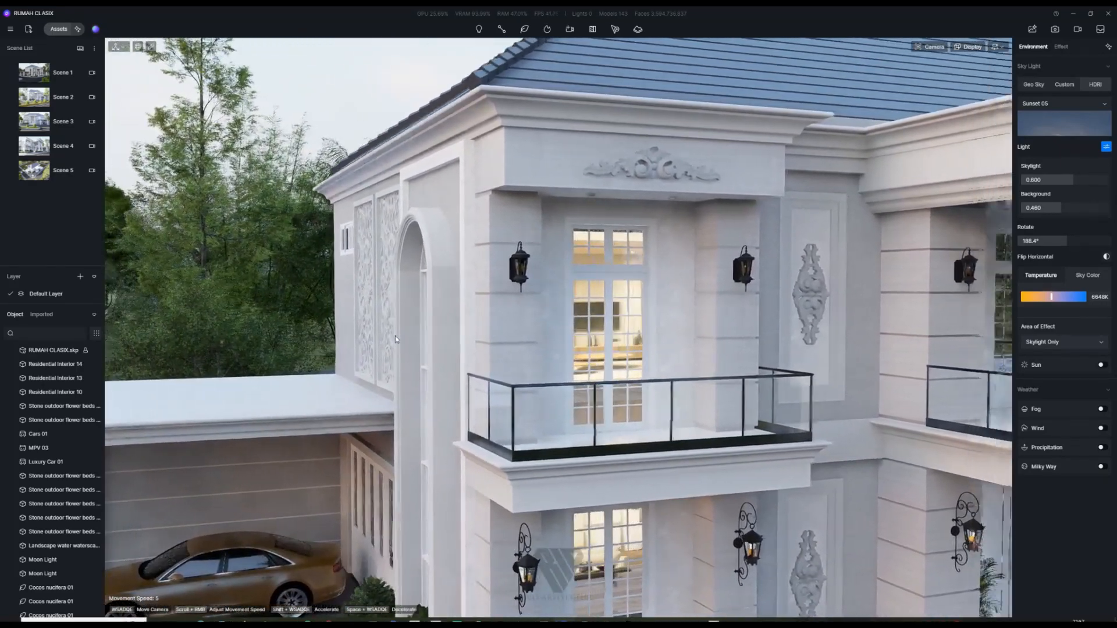
key(d)
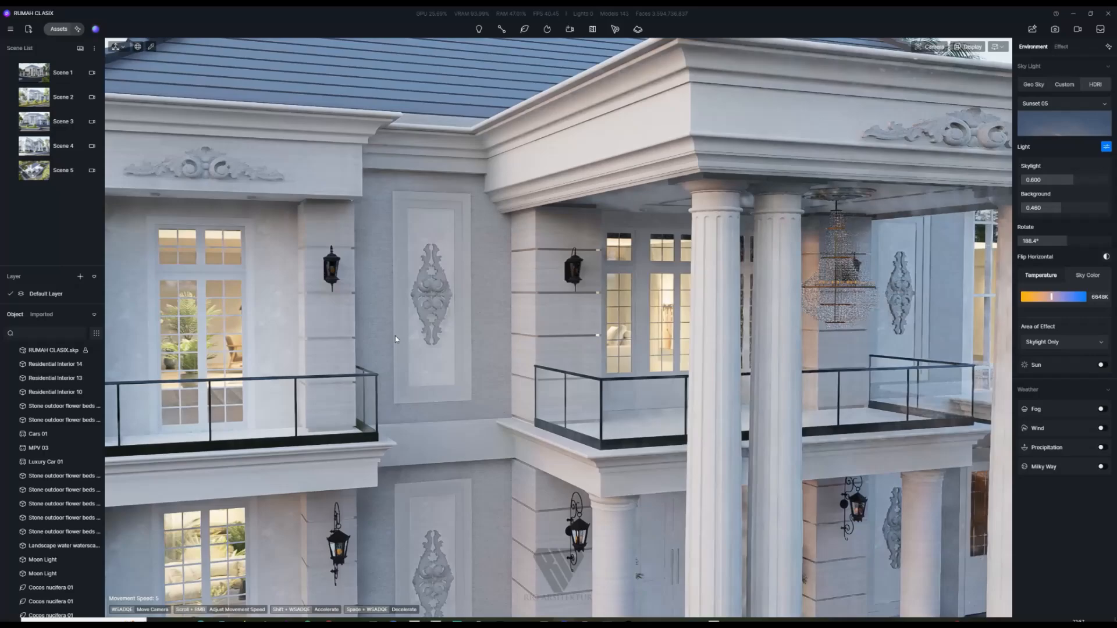
key(a)
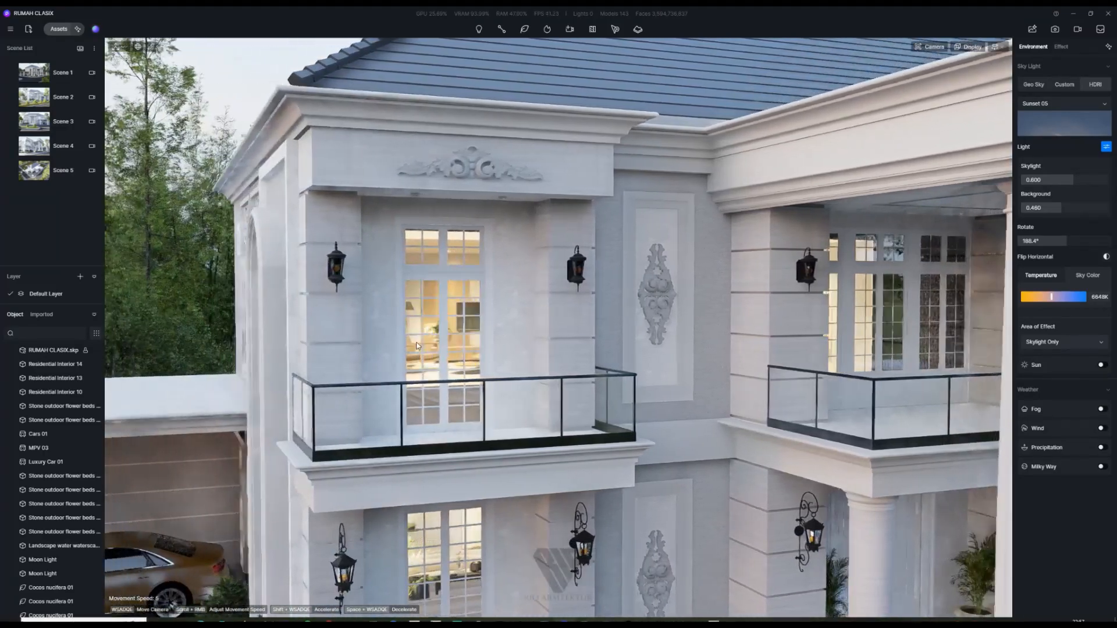
Step: Close in on the arched window and balcony, then restore the Scene 1 view
key(d)
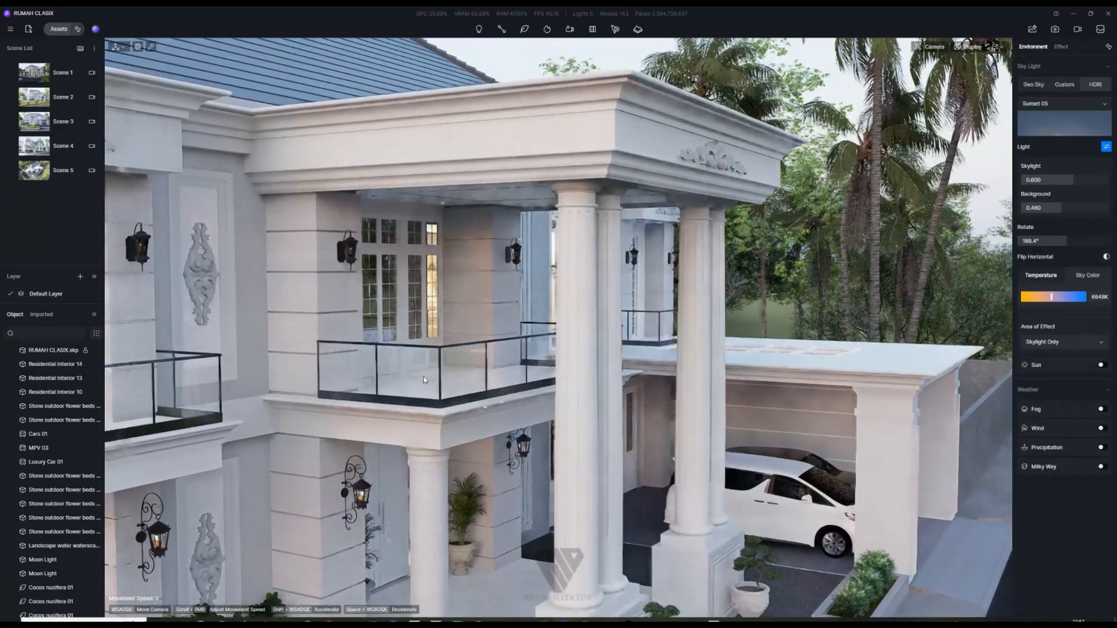
key(w)
key(a)
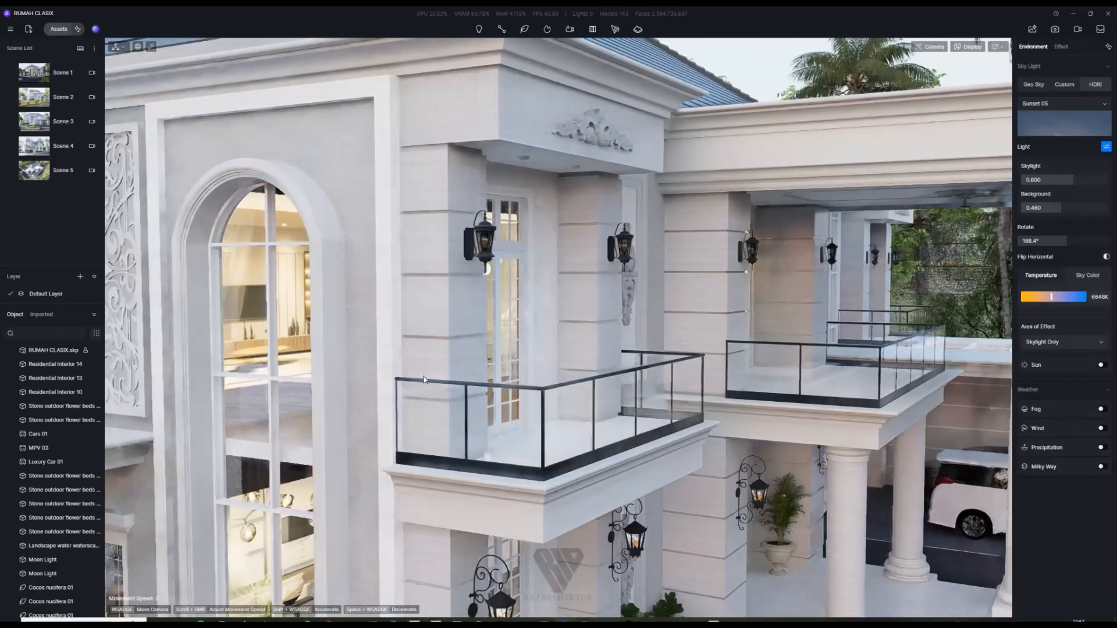
key(a)
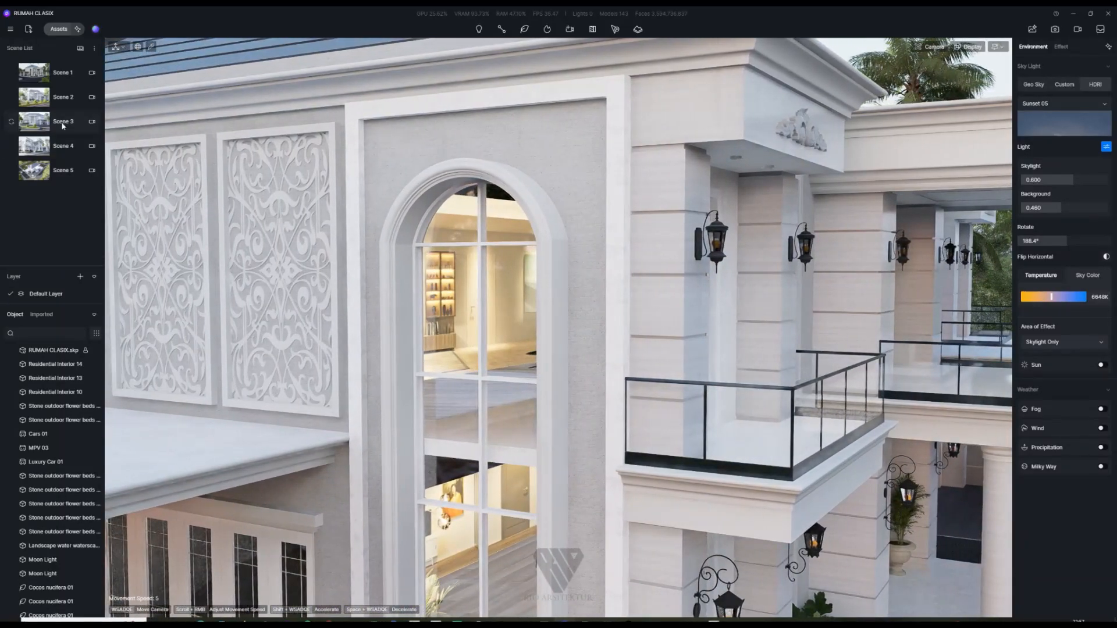
click(29, 75)
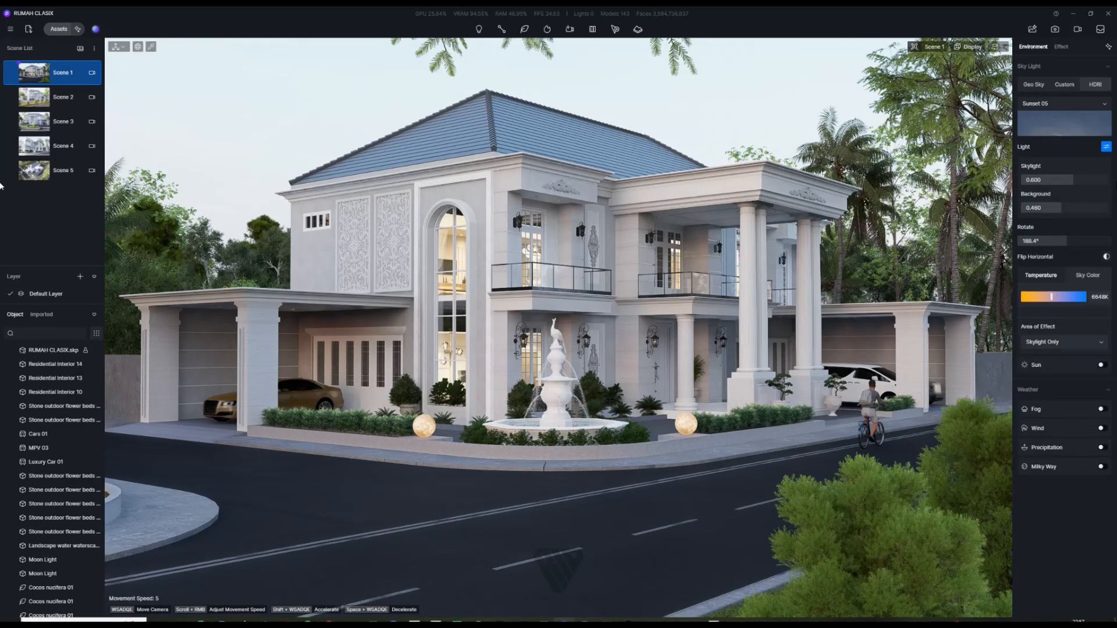
Step: Enable fog with density 0.85 and height 0, then update Scene 1 with it
click(1101, 409)
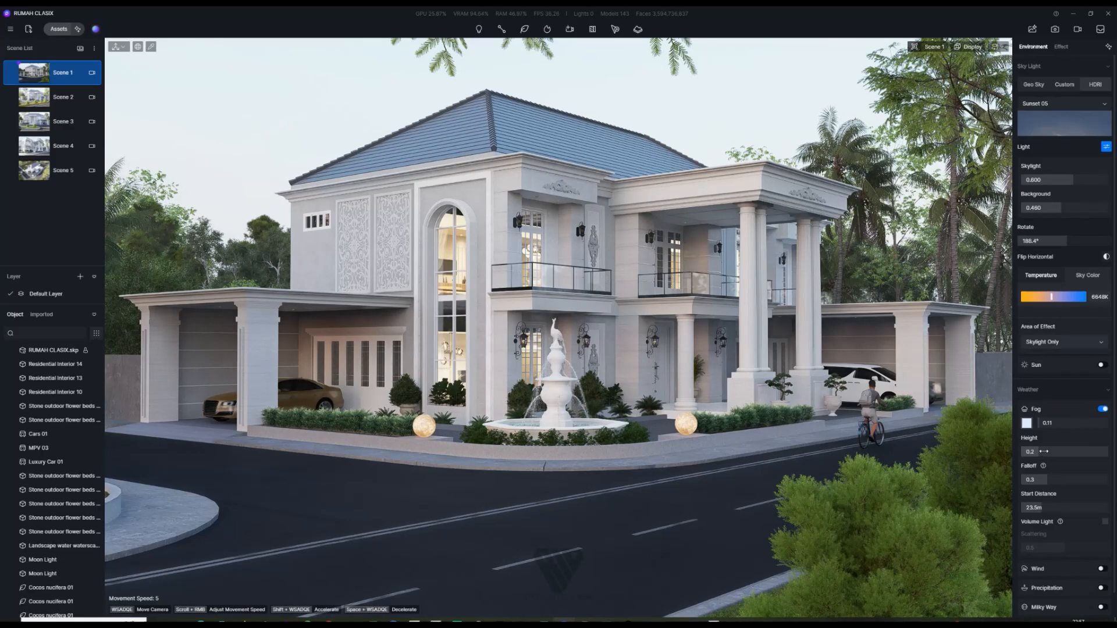
mouse_move(1045, 424)
mouse_down()
mouse_move(1094, 425)
mouse_move(1058, 429)
mouse_up()
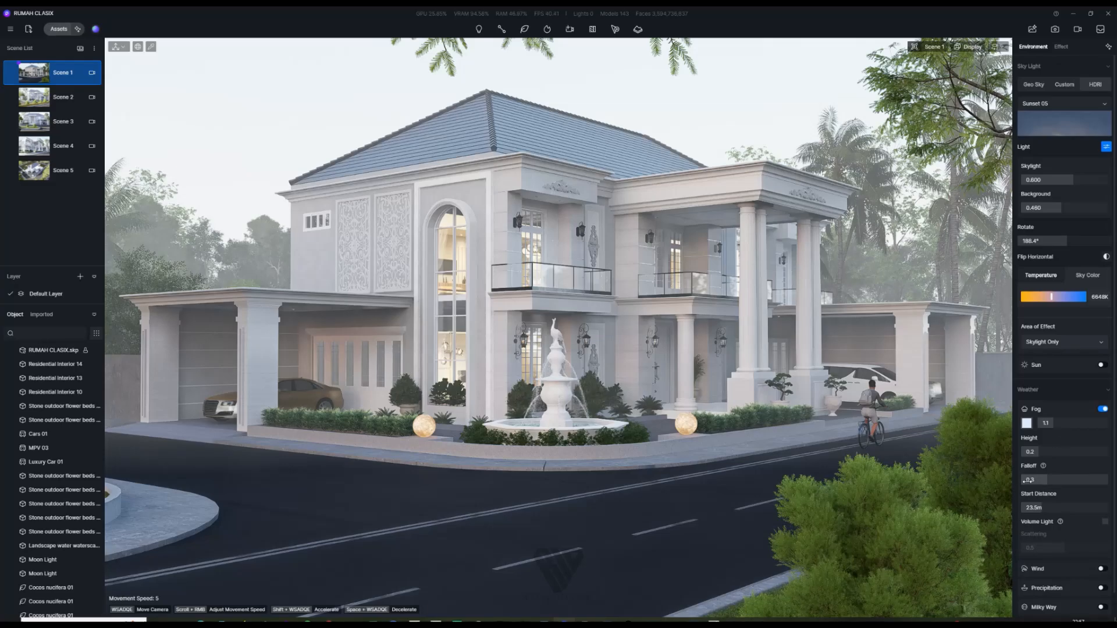
drag(1040, 452, 1074, 515)
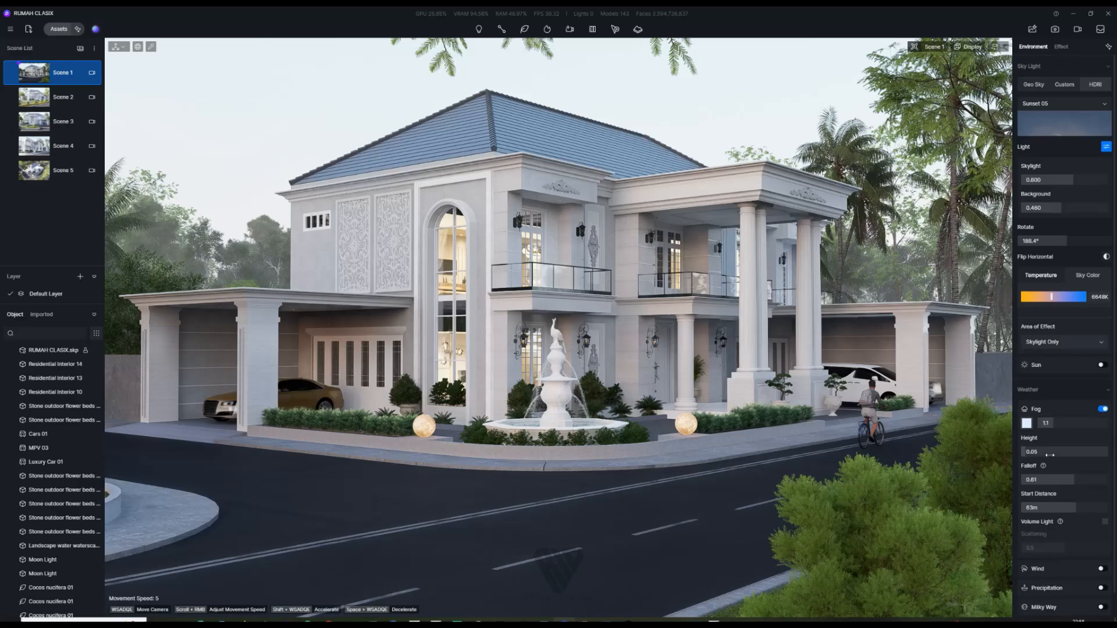
drag(1026, 453, 1001, 458)
drag(1056, 424, 1056, 425)
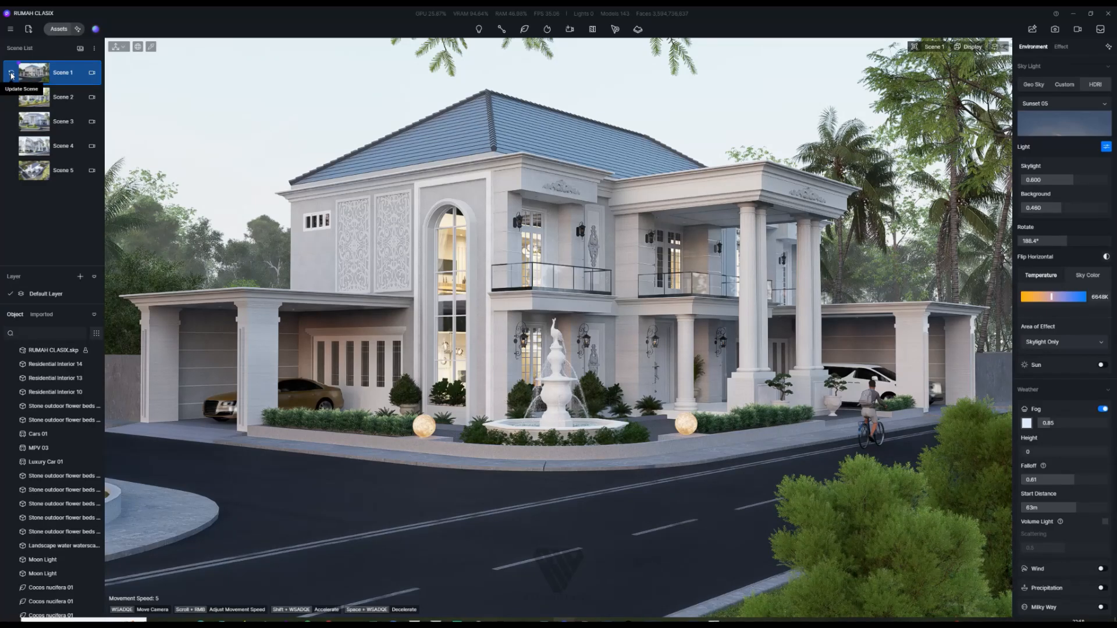
click(11, 75)
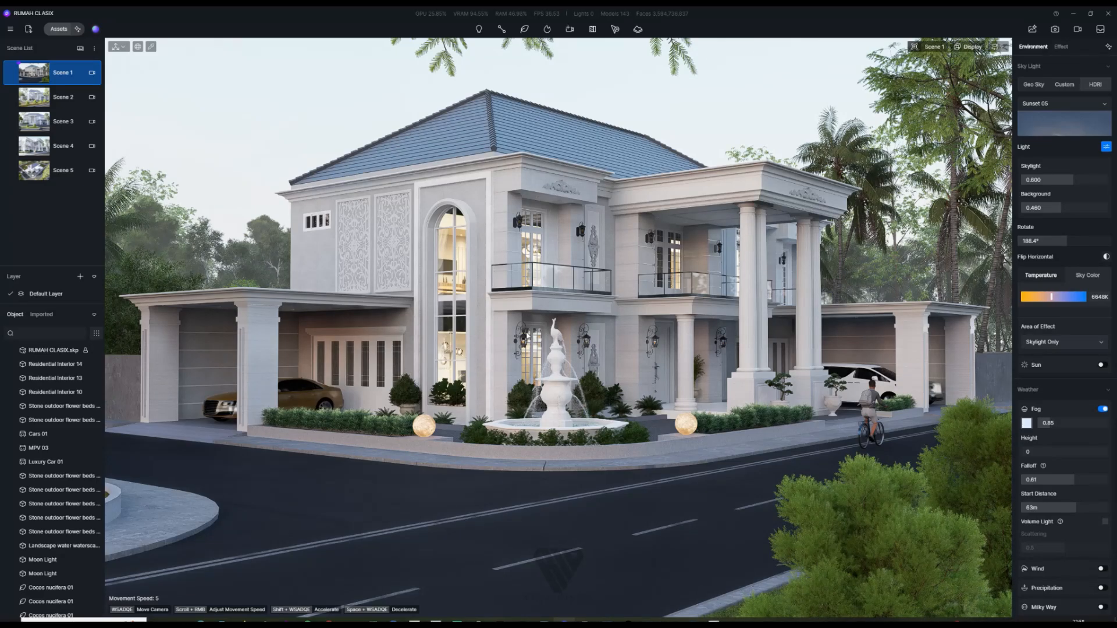
Step: Fly up to the porch ceiling light and select its glass disc
key(w)
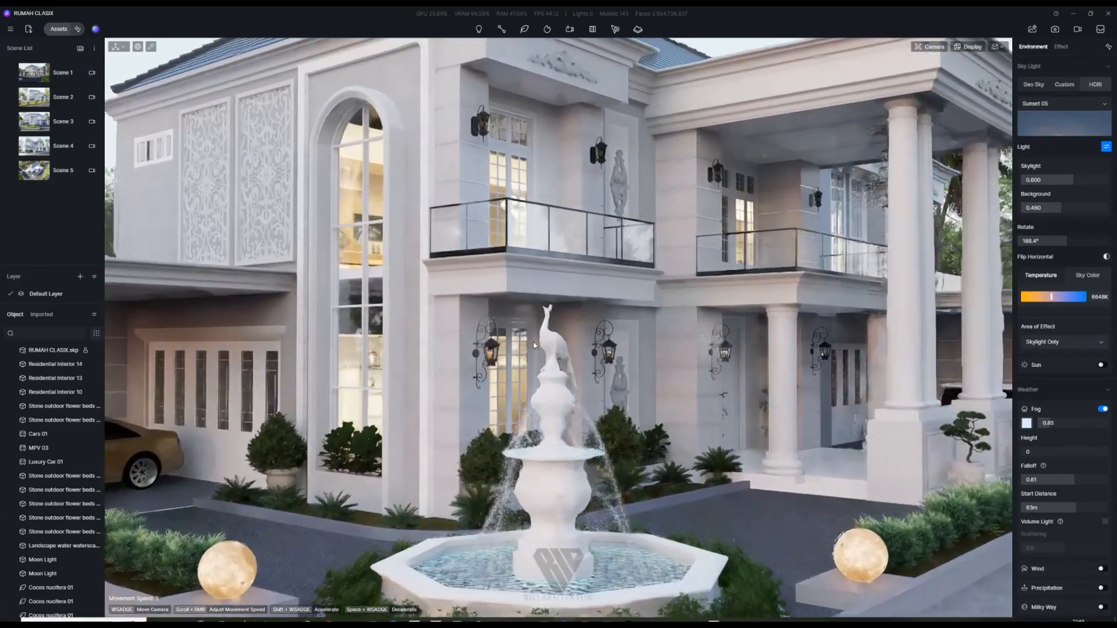
key(w)
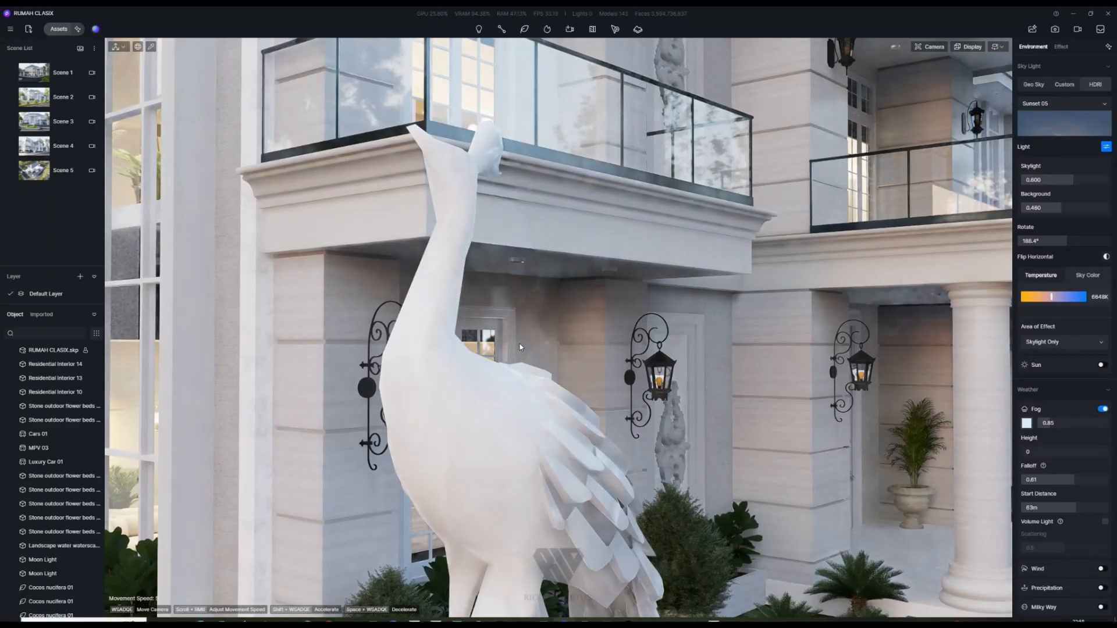
key(s)
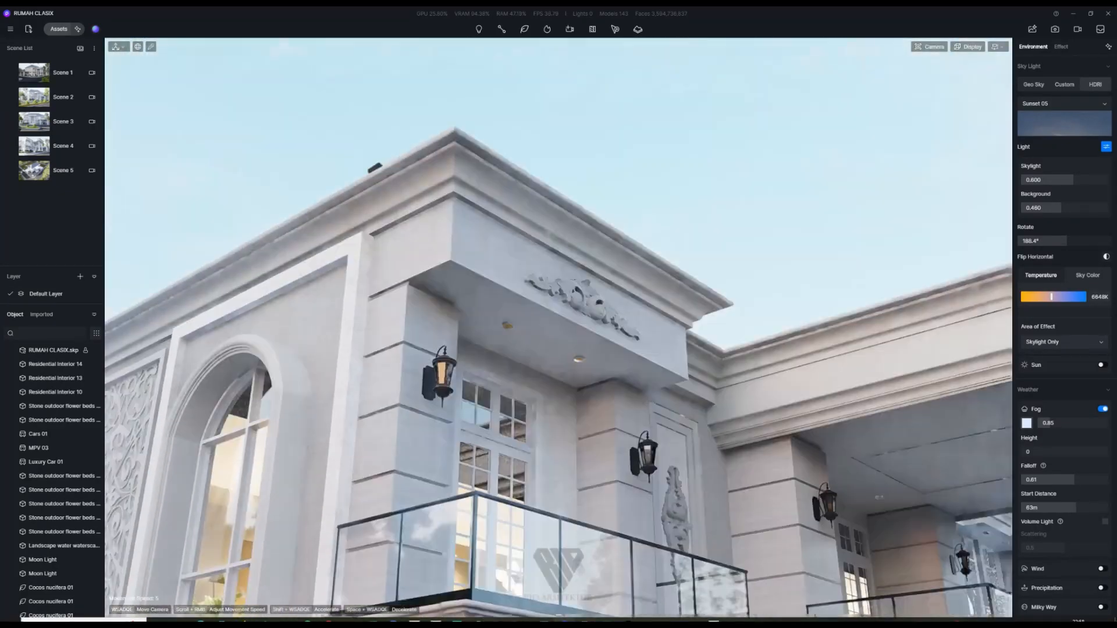
key(w)
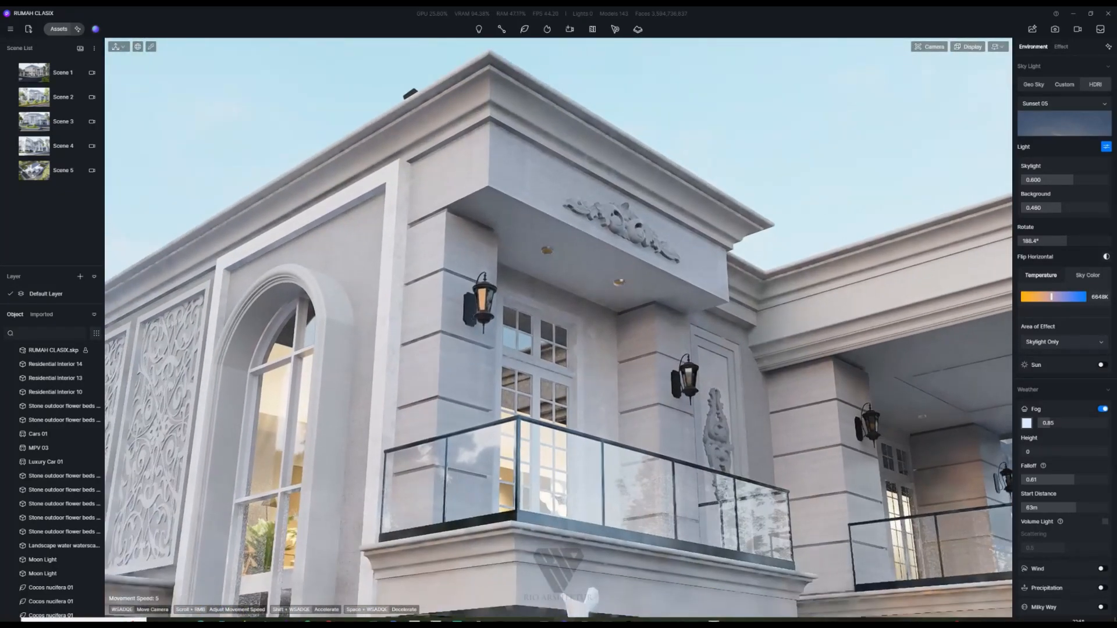
key(w)
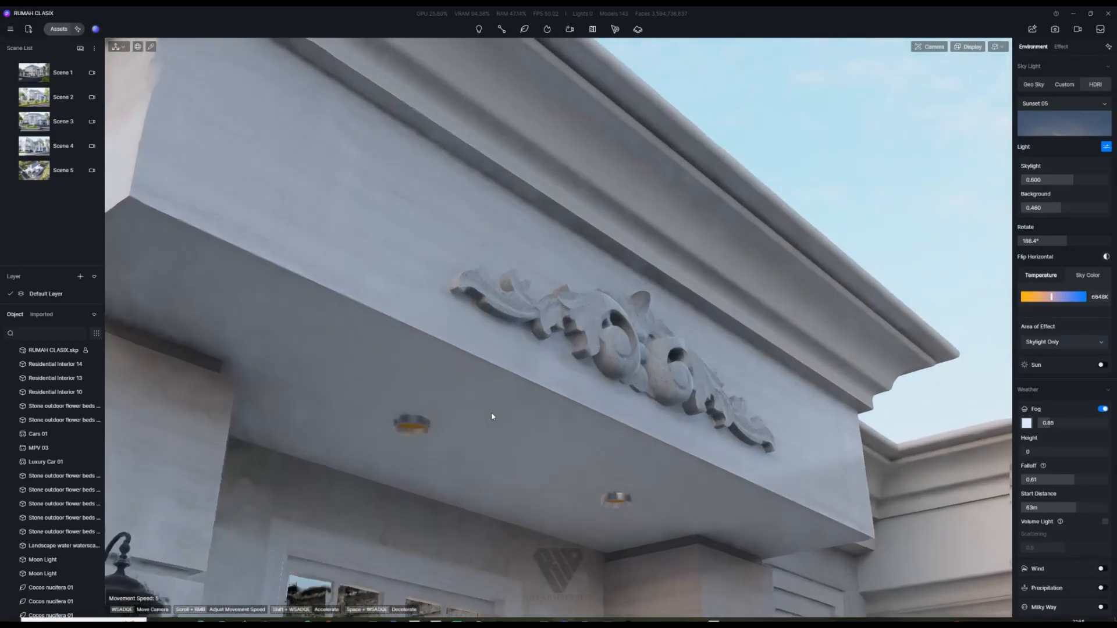
key(w)
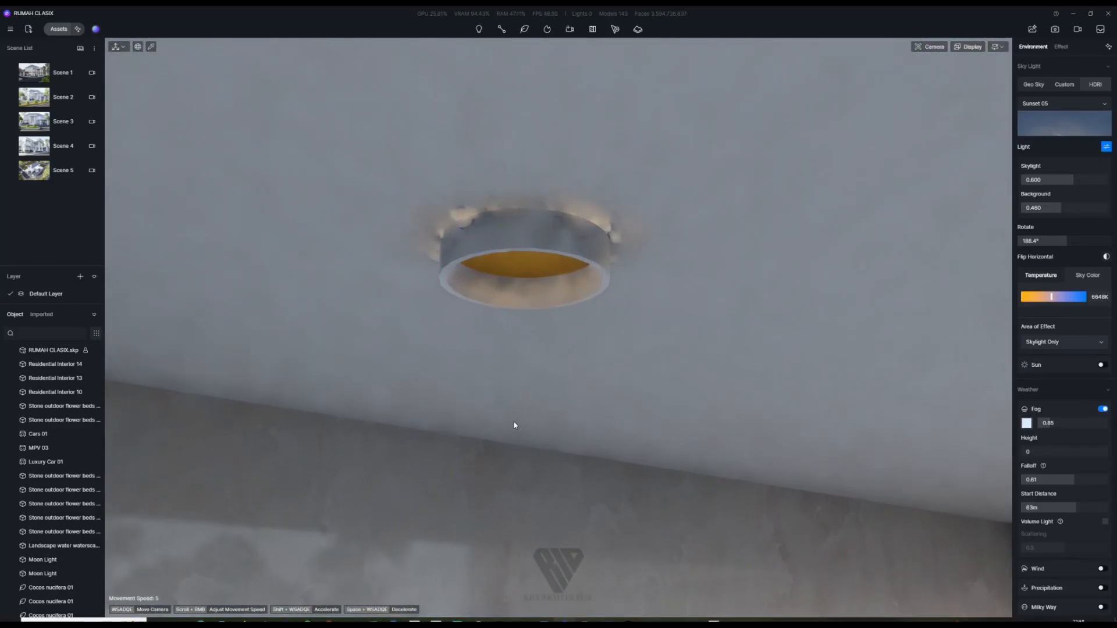
click(524, 265)
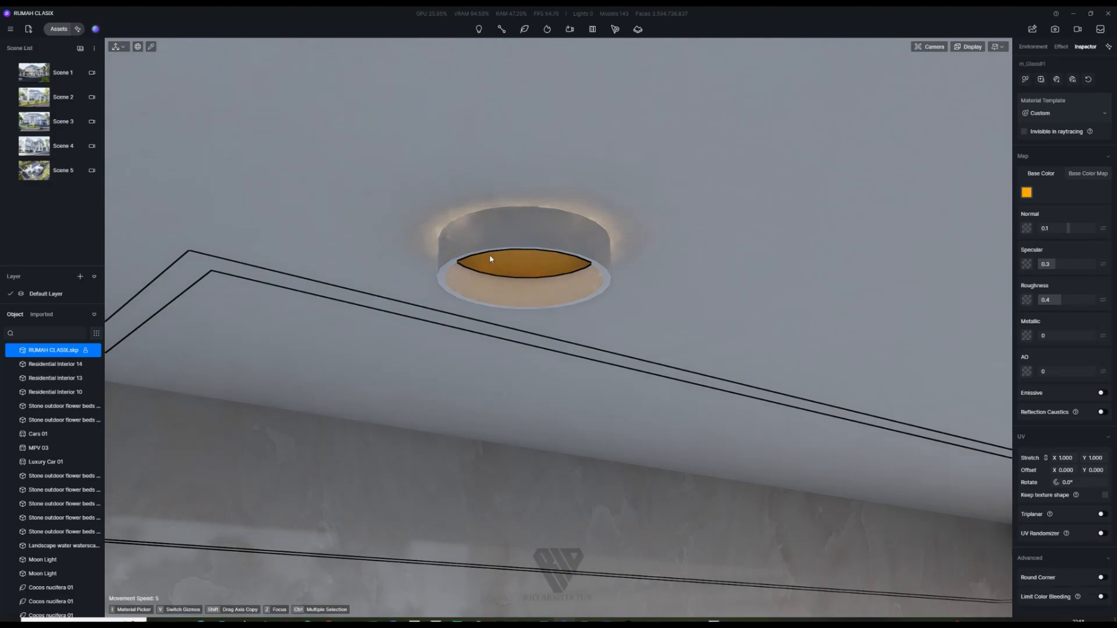
click(534, 326)
click(525, 269)
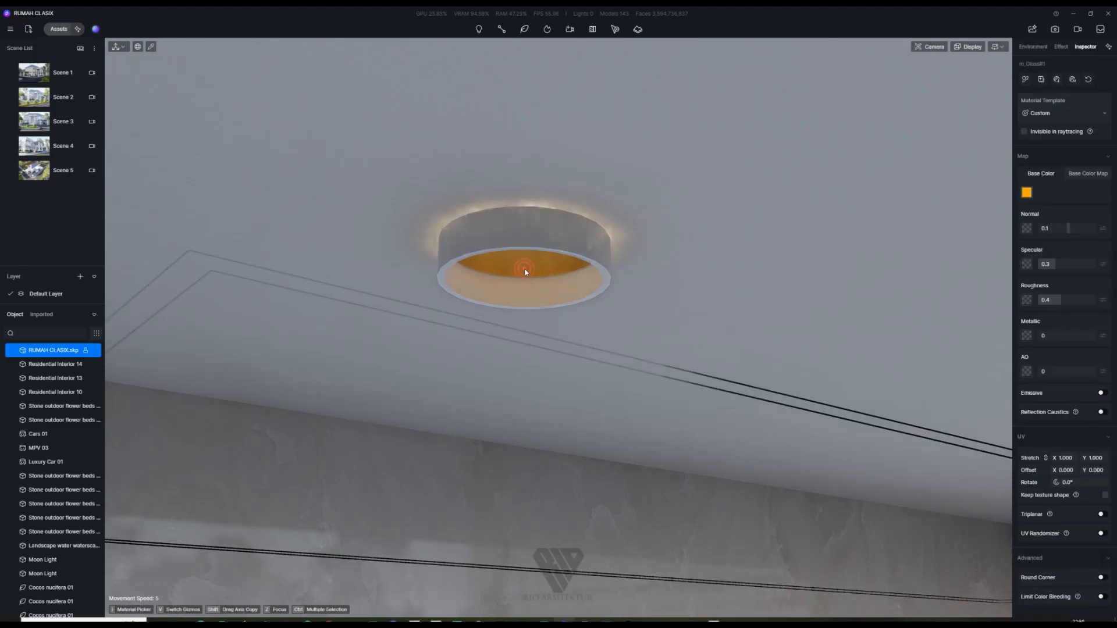
Step: Make the lamp glass emissive with a warm S 60, V 100 colour
click(1101, 394)
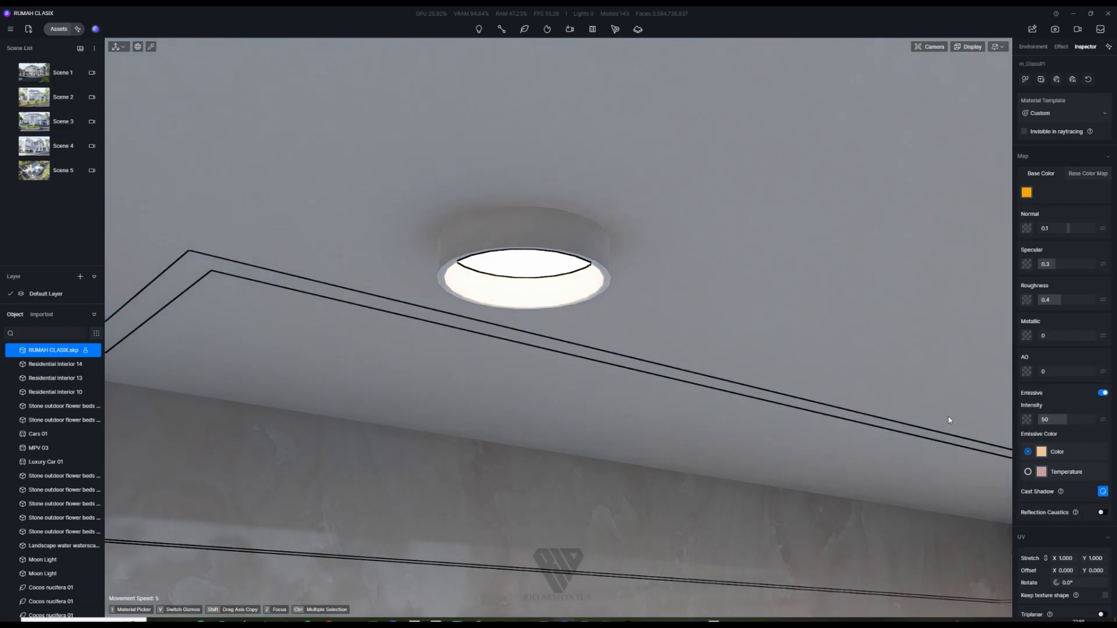
click(1041, 452)
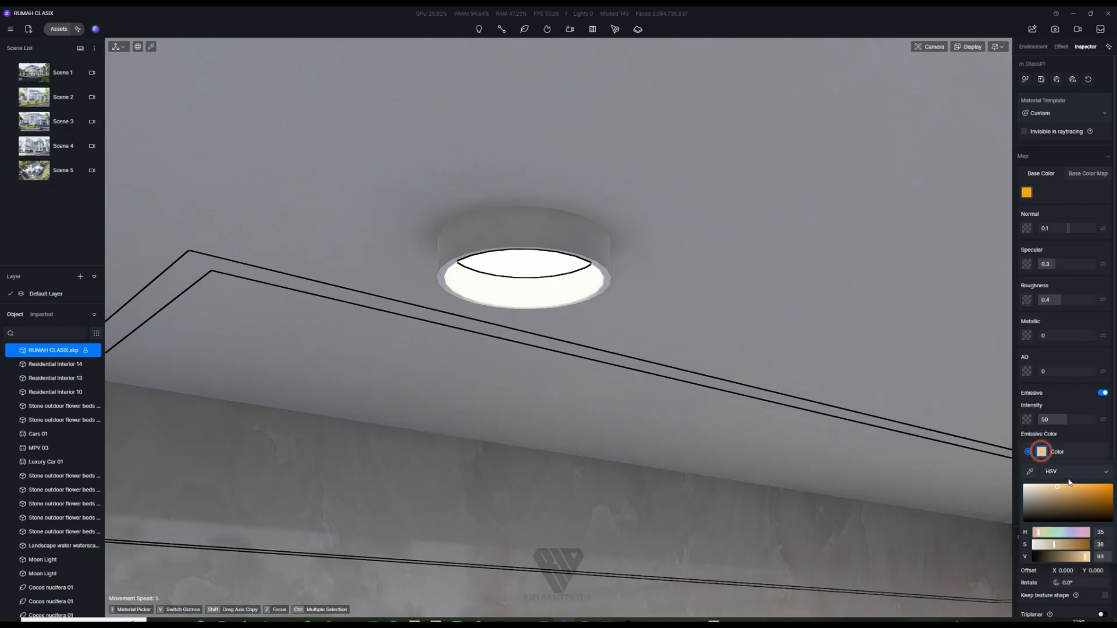
drag(1058, 486, 1077, 486)
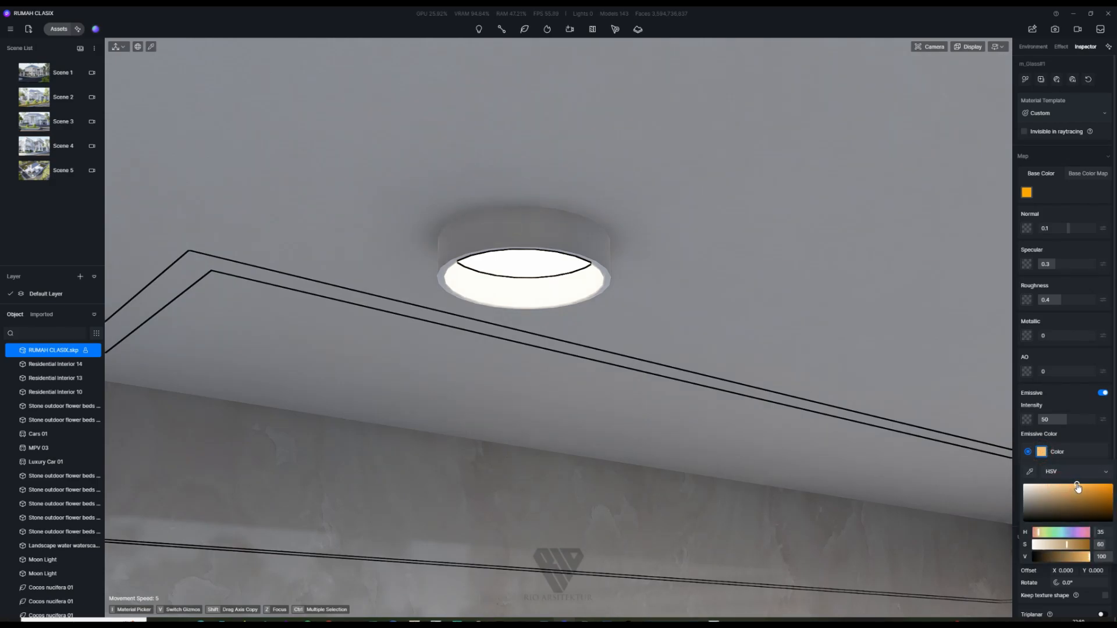
Step: Look down at the door and lanterns, then return to the Scene 1 view
scroll(483, 289, down, 5)
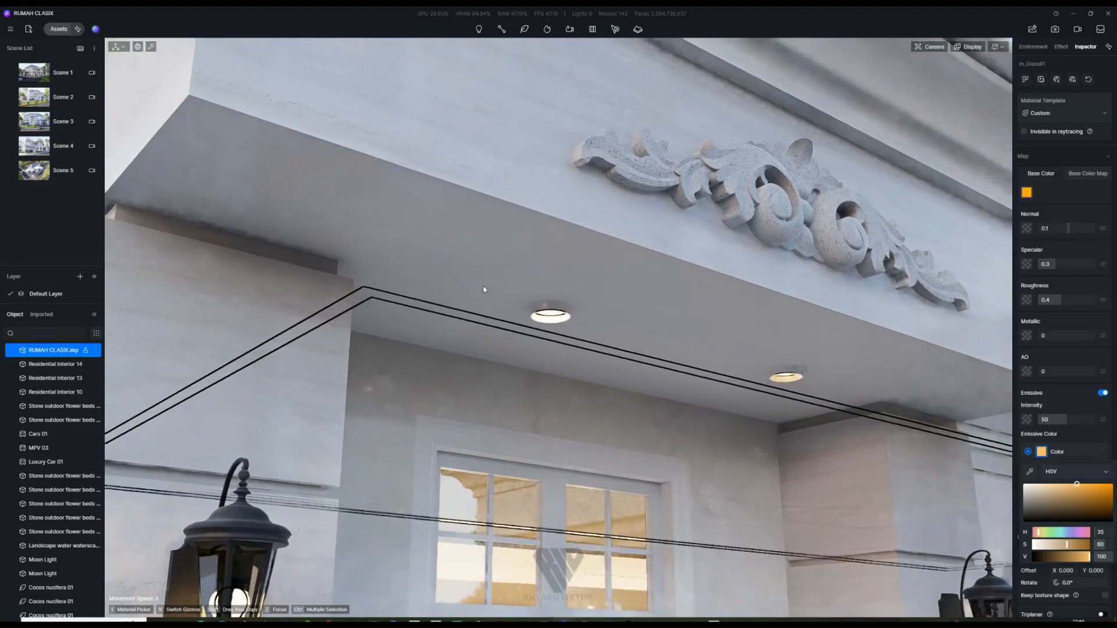
scroll(483, 289, down, 2)
right_drag(483, 290, 498, 324)
scroll(484, 218, down, 5)
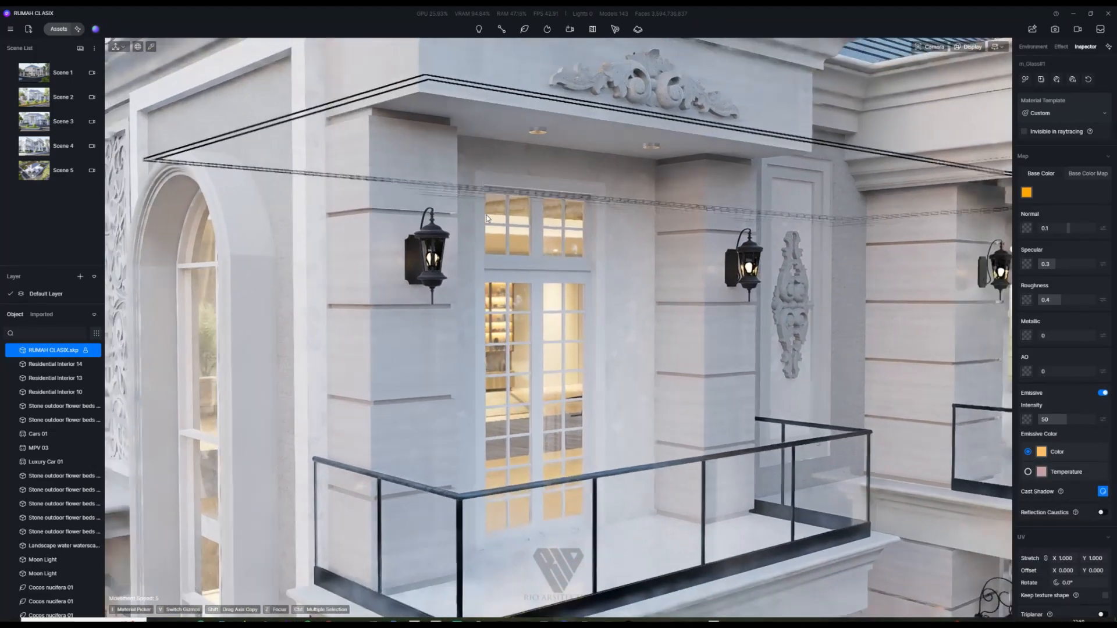
scroll(486, 220, down, 5)
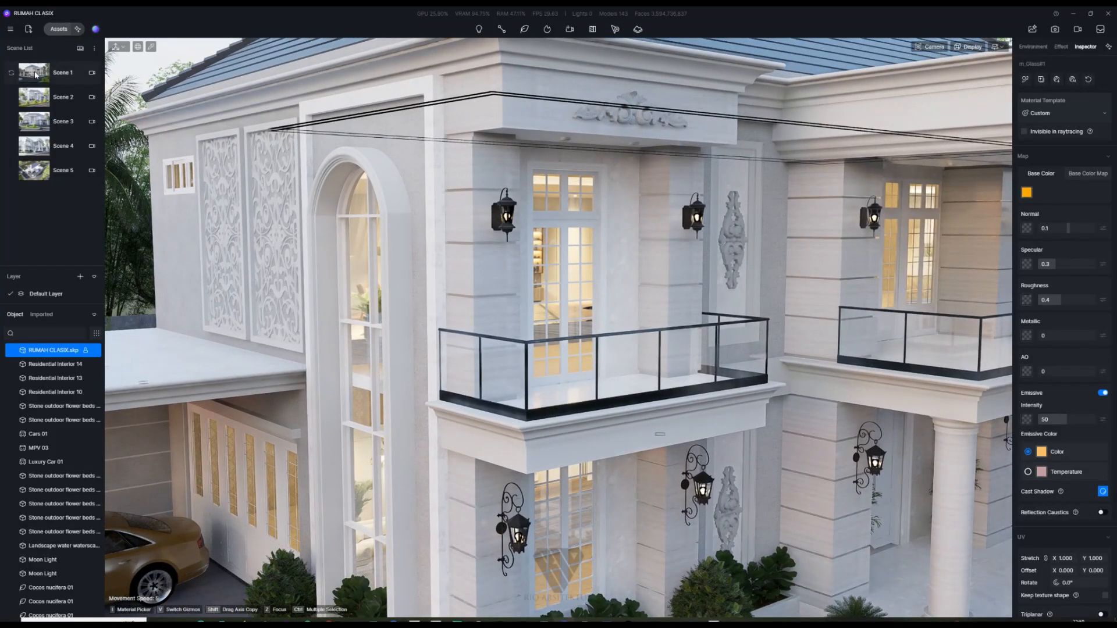
click(35, 75)
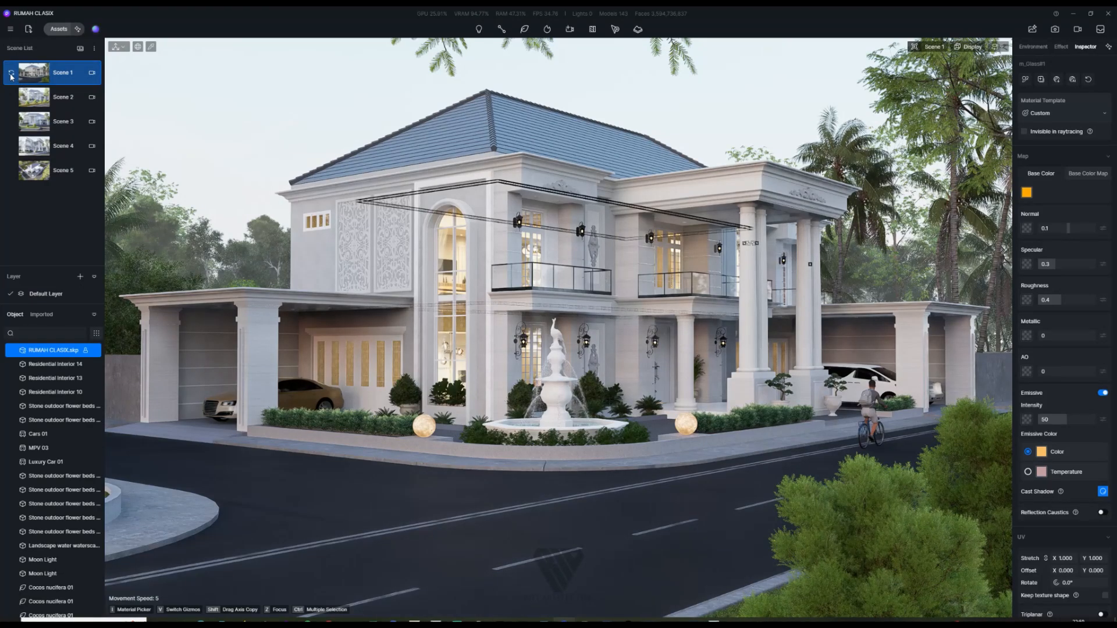
Step: Turn off automatic exposure in post-processing and set Exposure manually to 0.12
click(709, 133)
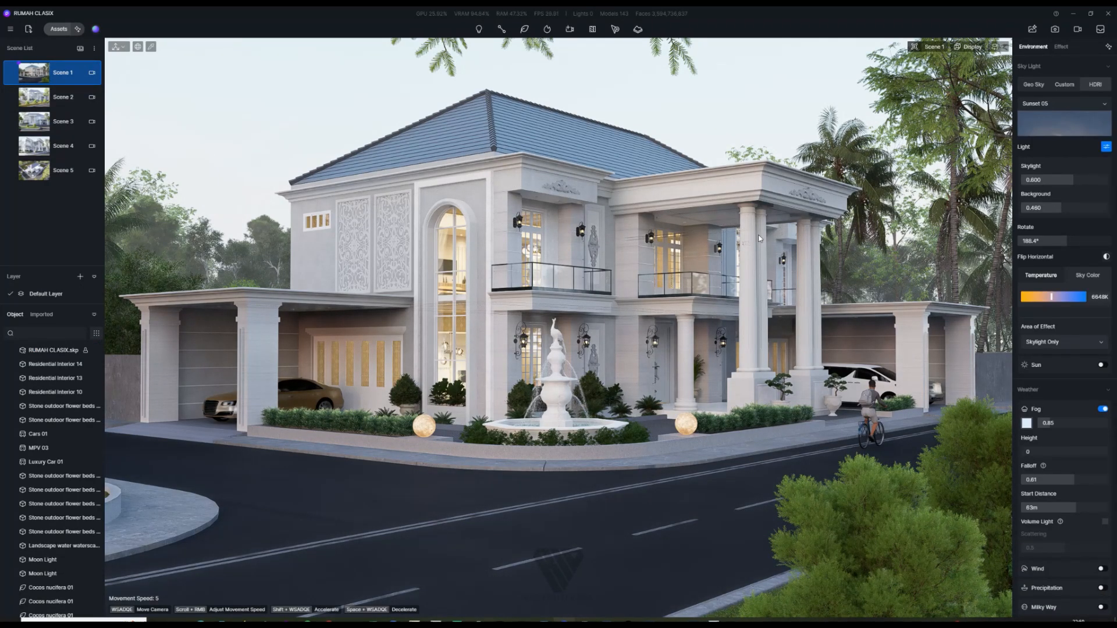
click(1064, 46)
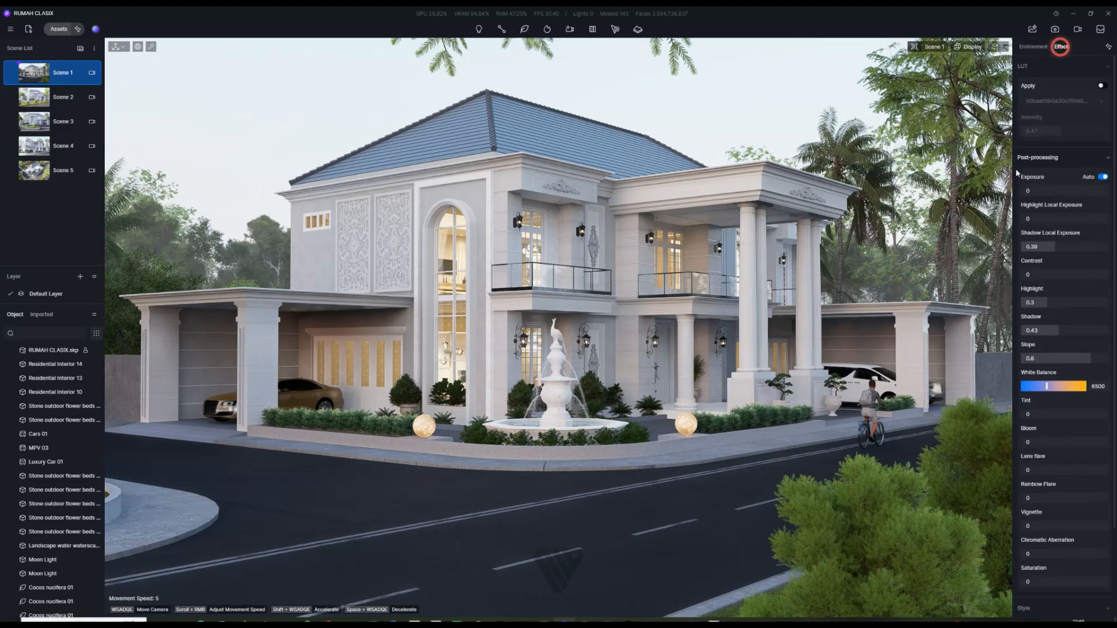
click(1103, 177)
click(1029, 191)
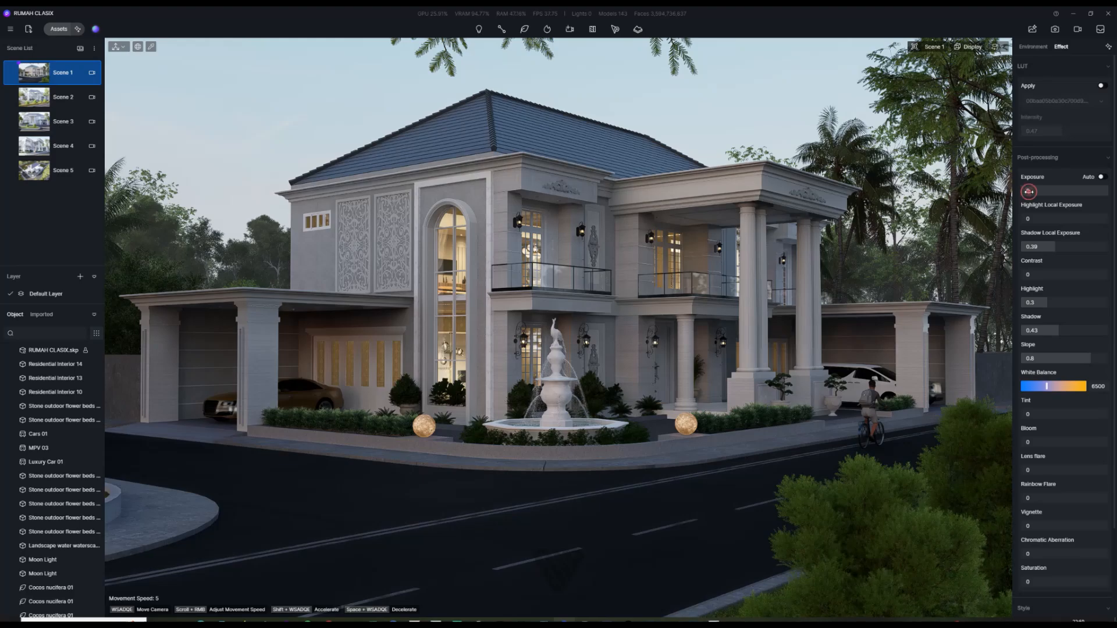
click(1031, 191)
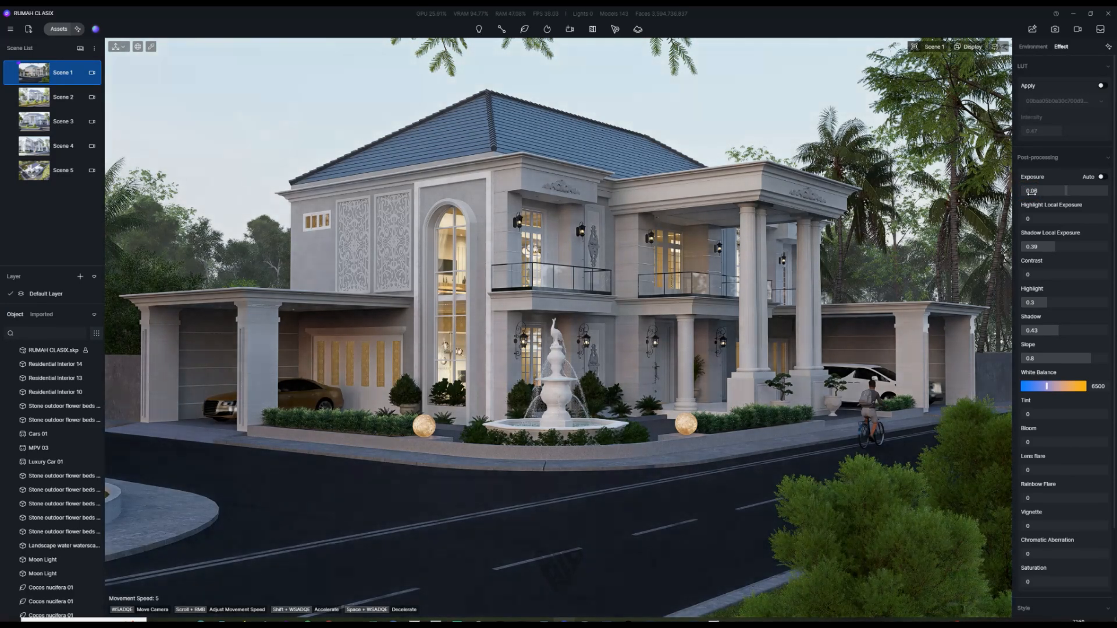
click(1035, 195)
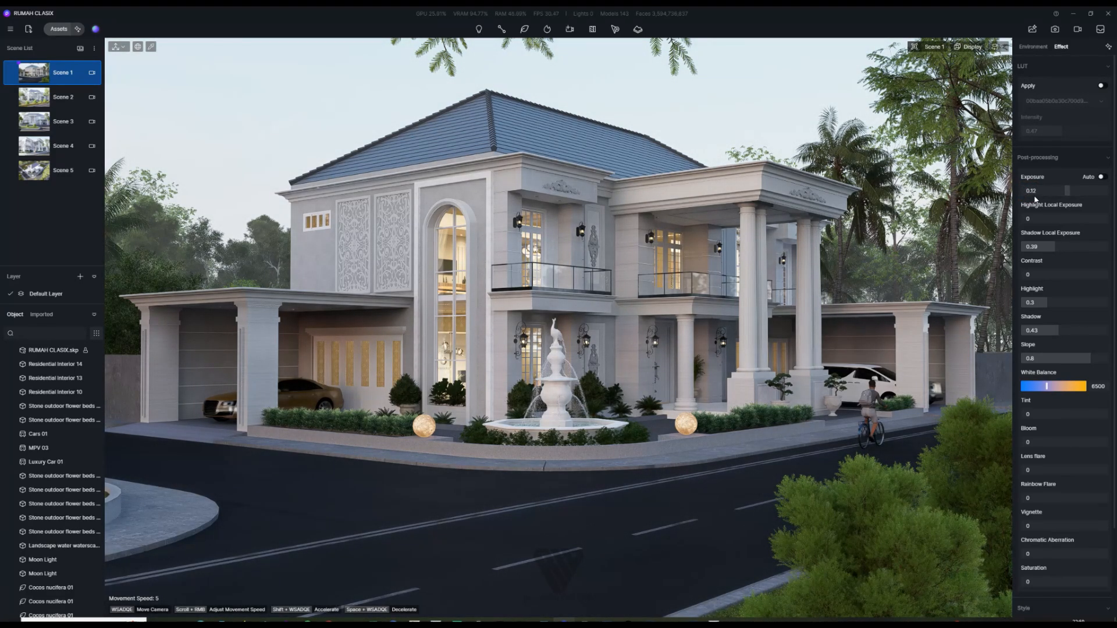
click(1035, 199)
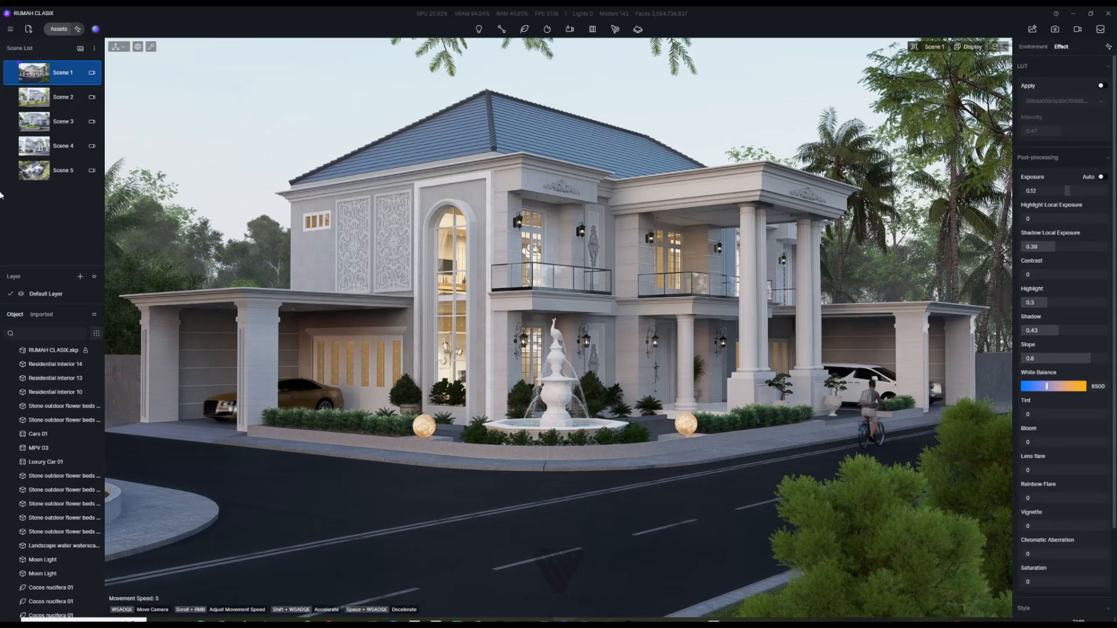
Step: Lower the White Balance to 5466
click(1098, 387)
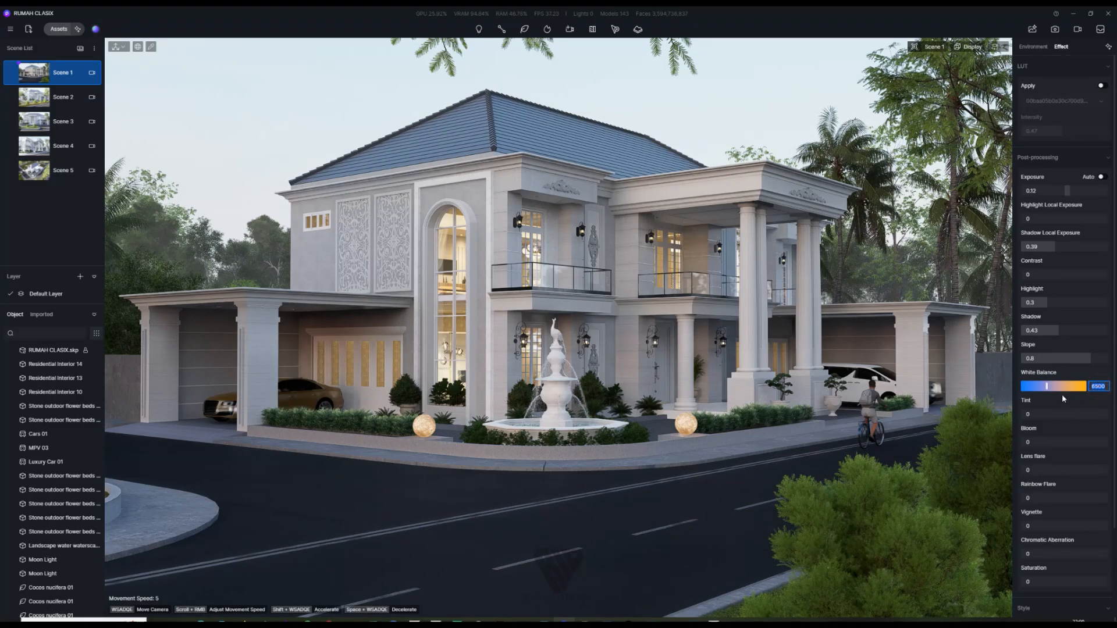
drag(1047, 386, 1042, 393)
drag(1040, 393, 1039, 393)
Step: Adjust the Tint to 0.03 and raise Bloom to 0.25 in post-processing
scroll(1065, 330, down, 2)
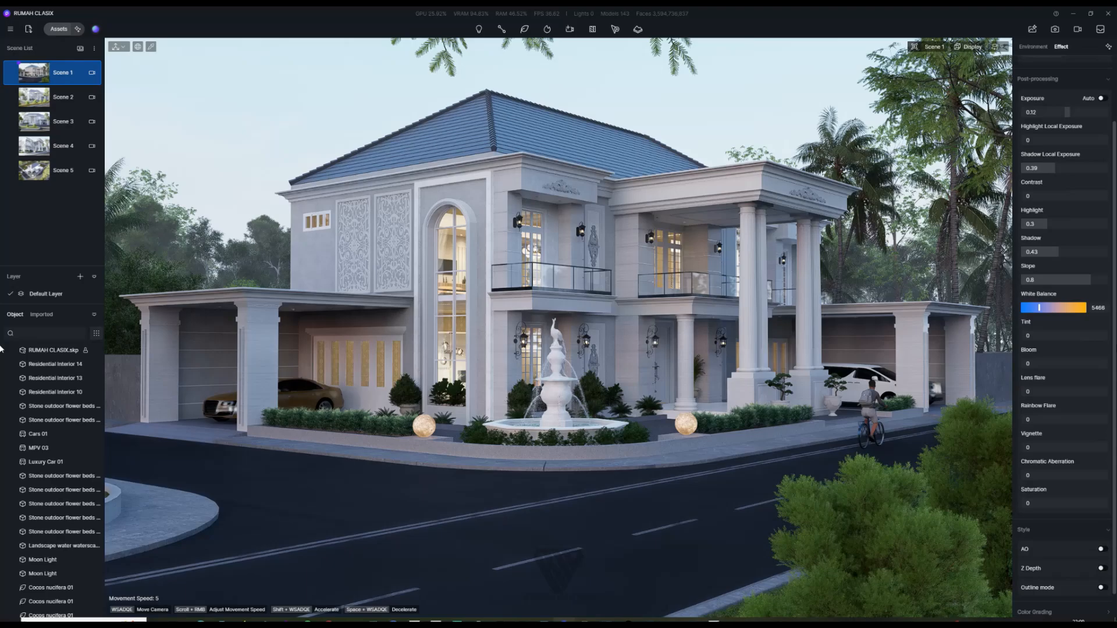
click(1029, 336)
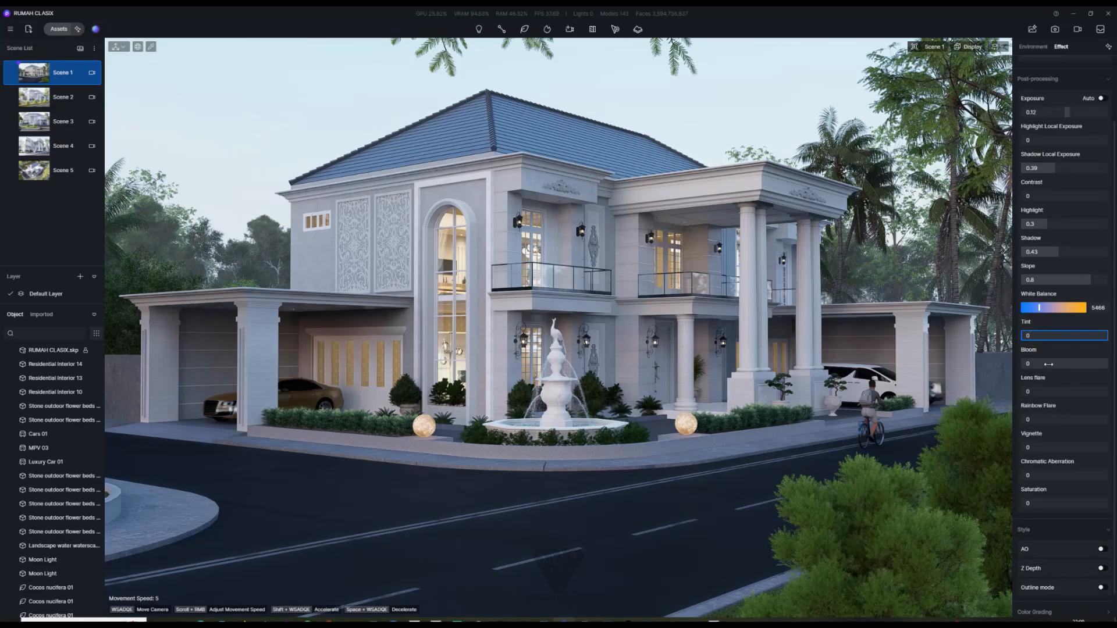
click(1040, 336)
click(1043, 363)
drag(1029, 336, 1071, 345)
drag(1062, 341, 1029, 336)
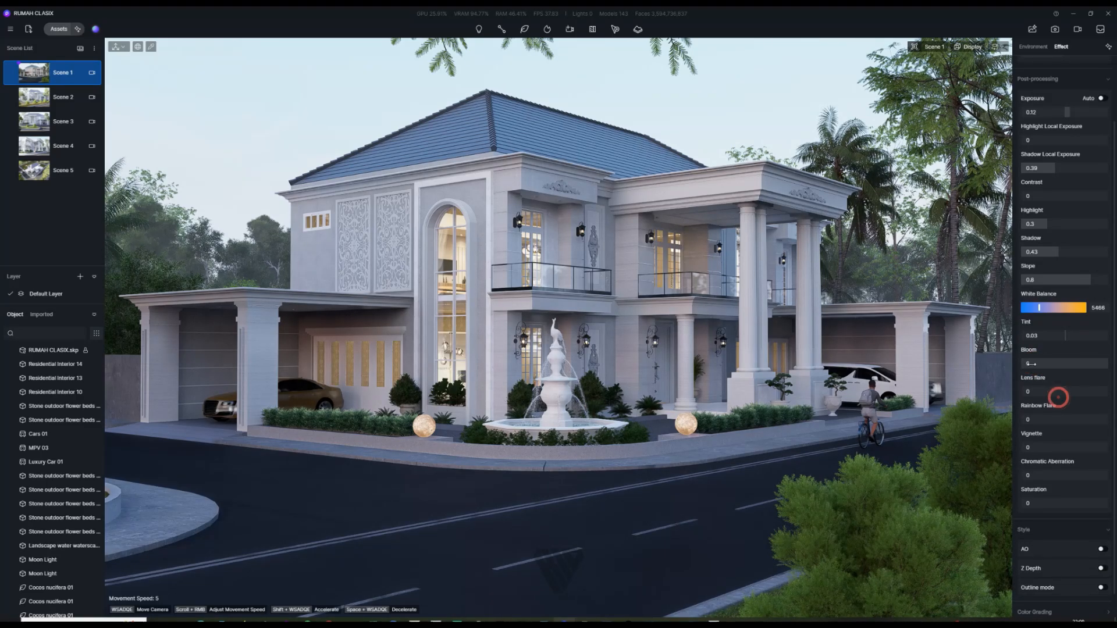
drag(1030, 364, 1053, 375)
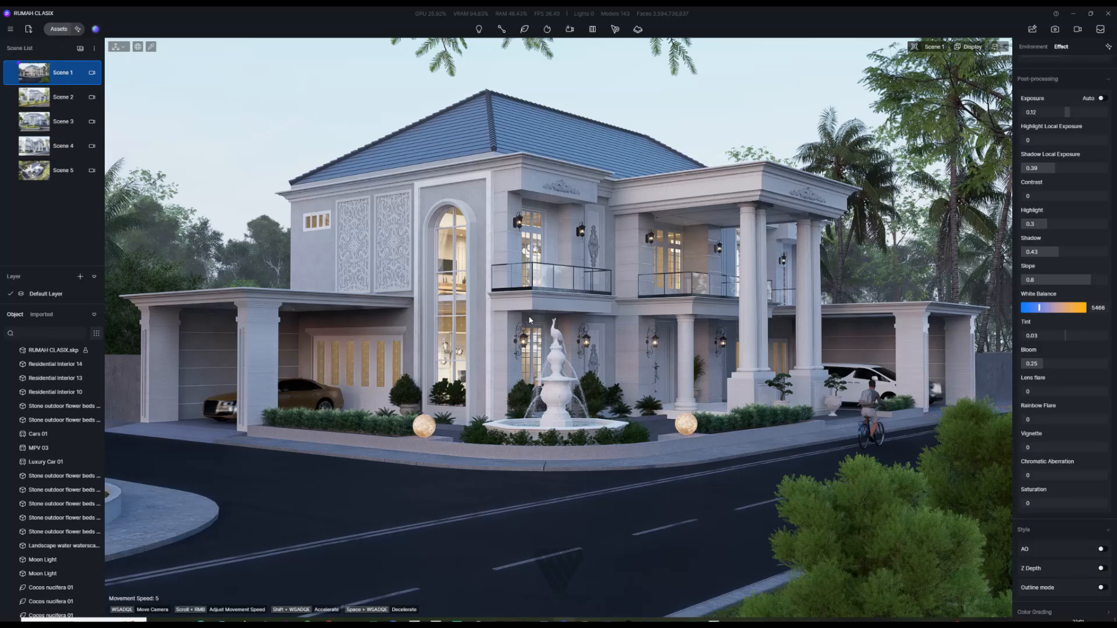
Step: Fly the camera to the entrance and tilt down onto the lantern and door
key(w)
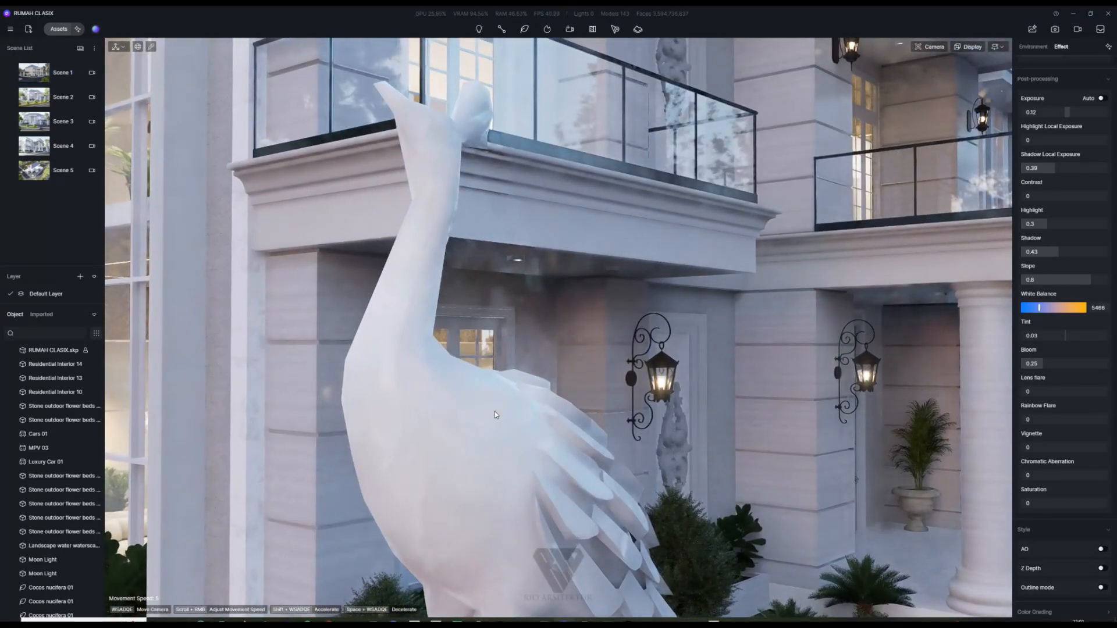
key(w)
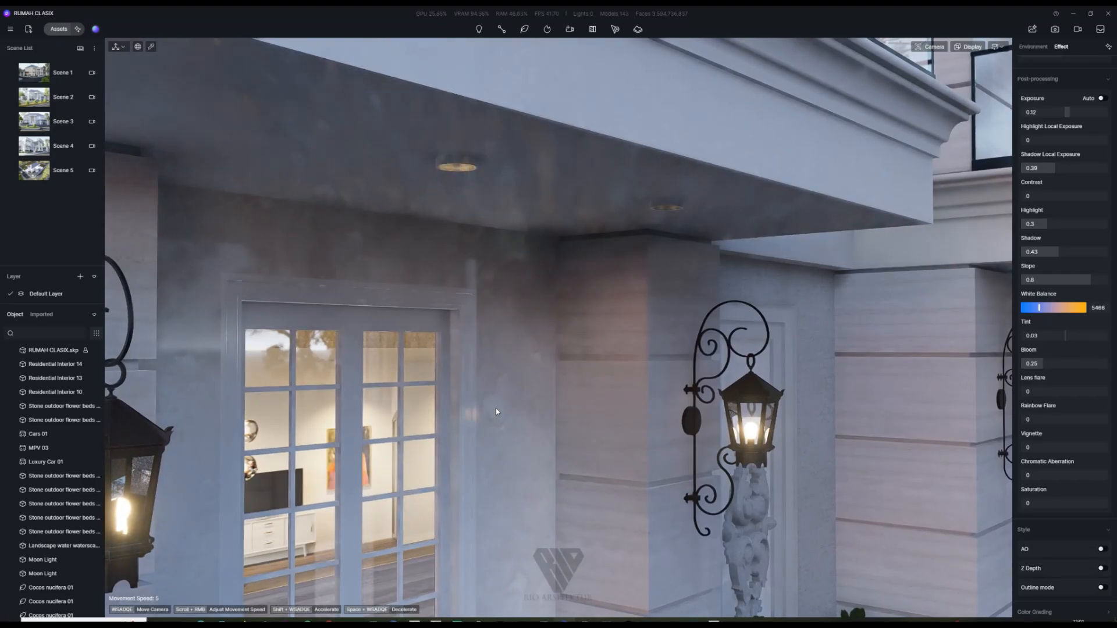
key(a)
right_drag(537, 440, 517, 559)
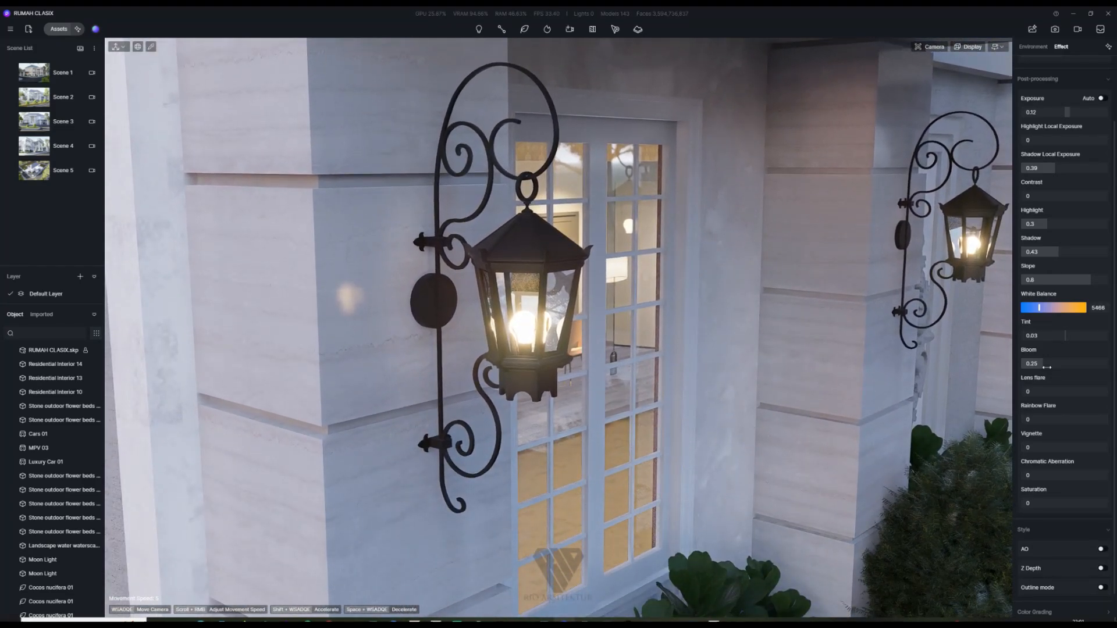
Step: Settle Bloom at 0.22 so the lantern glows subtly
drag(1045, 366, 1058, 366)
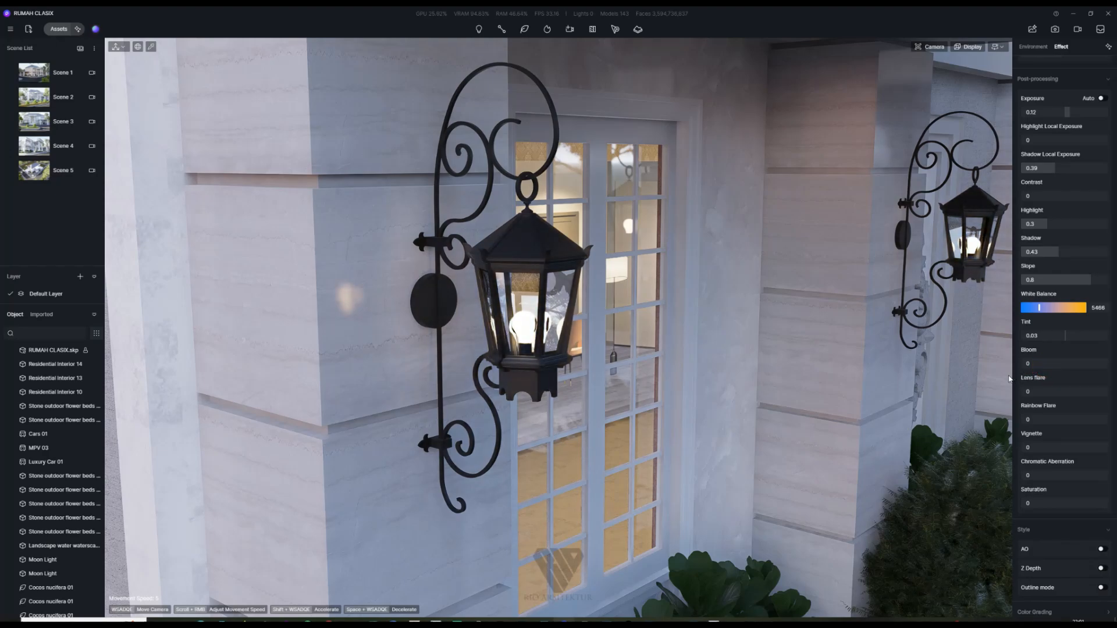
click(1060, 365)
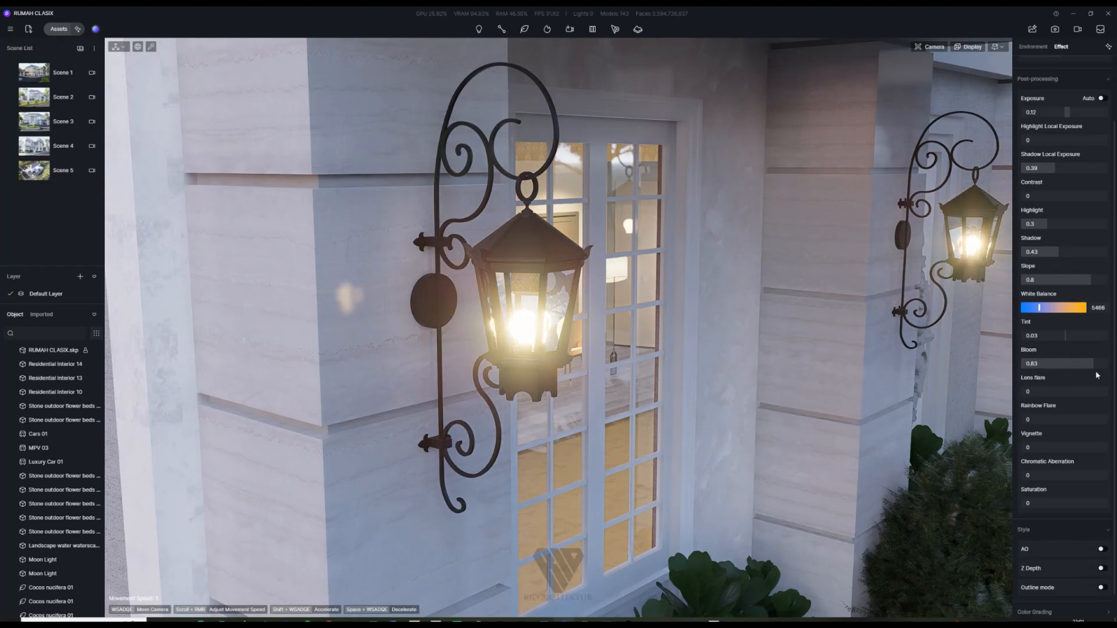
mouse_move(1060, 365)
mouse_down()
mouse_move(1041, 366)
mouse_move(1043, 377)
mouse_up()
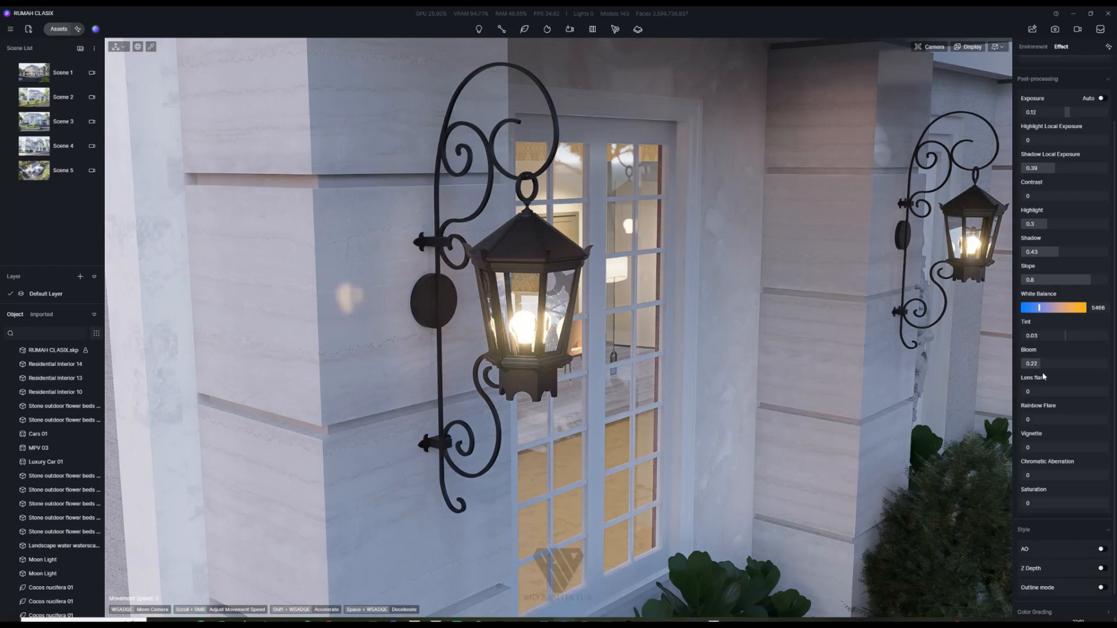
drag(1044, 373, 1043, 375)
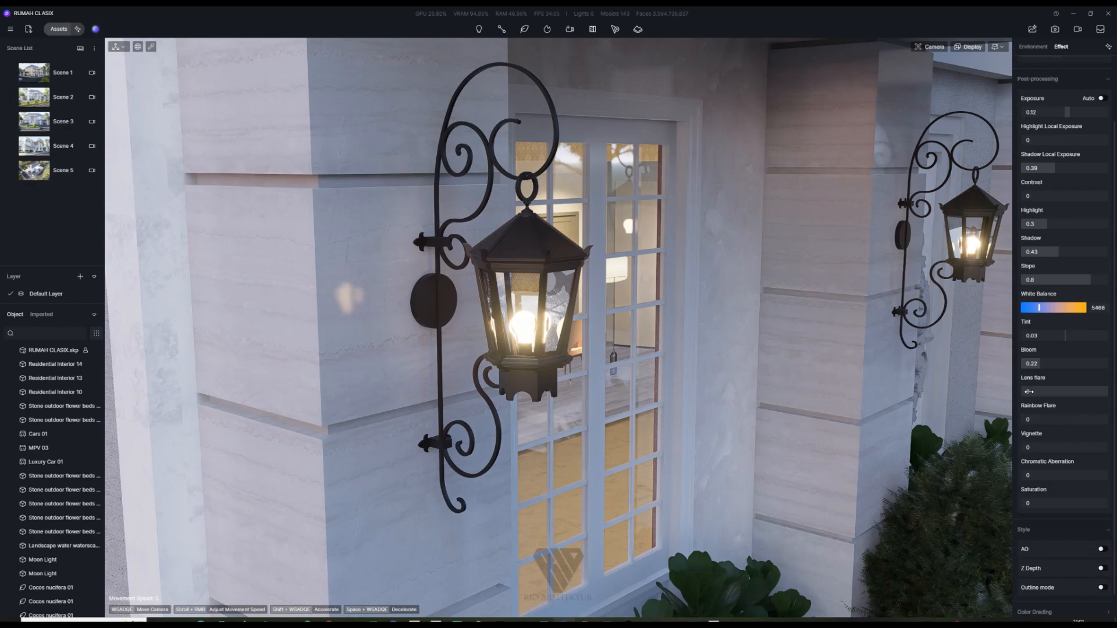
Step: Add a lens flare of 0.25 to the lanterns
drag(1028, 392, 1, 409)
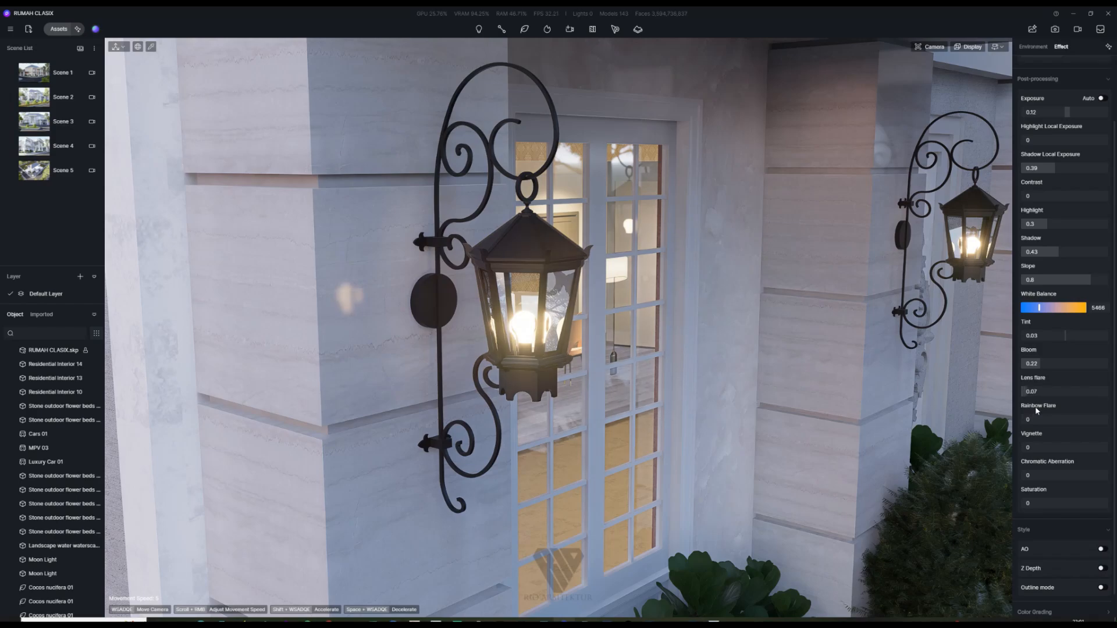
drag(1035, 406, 1047, 409)
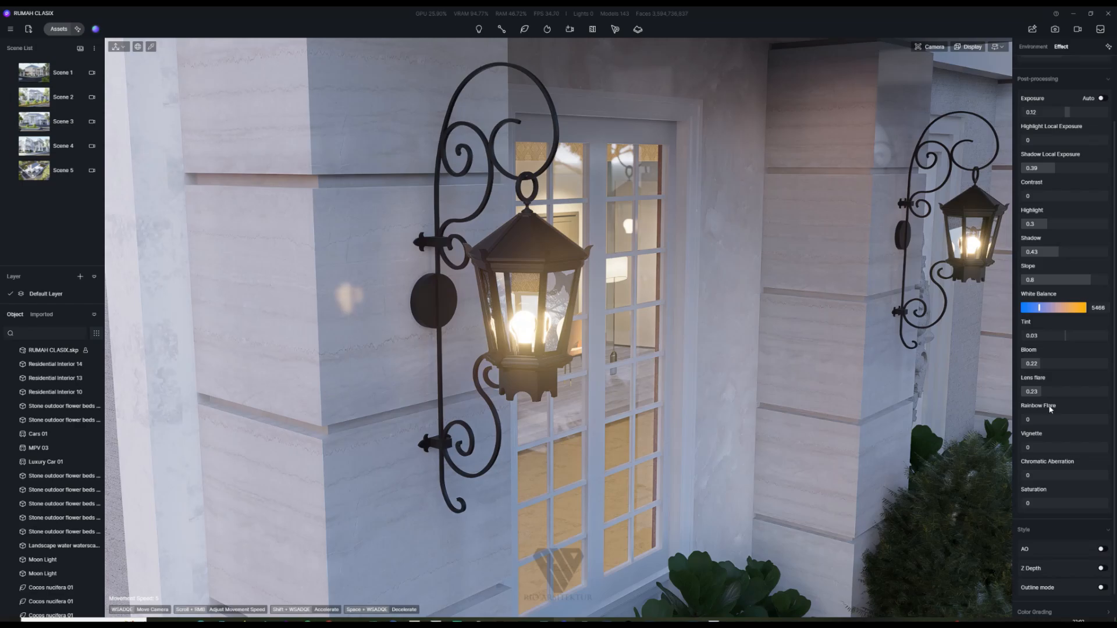
drag(1051, 408, 1053, 409)
scroll(489, 283, down, 5)
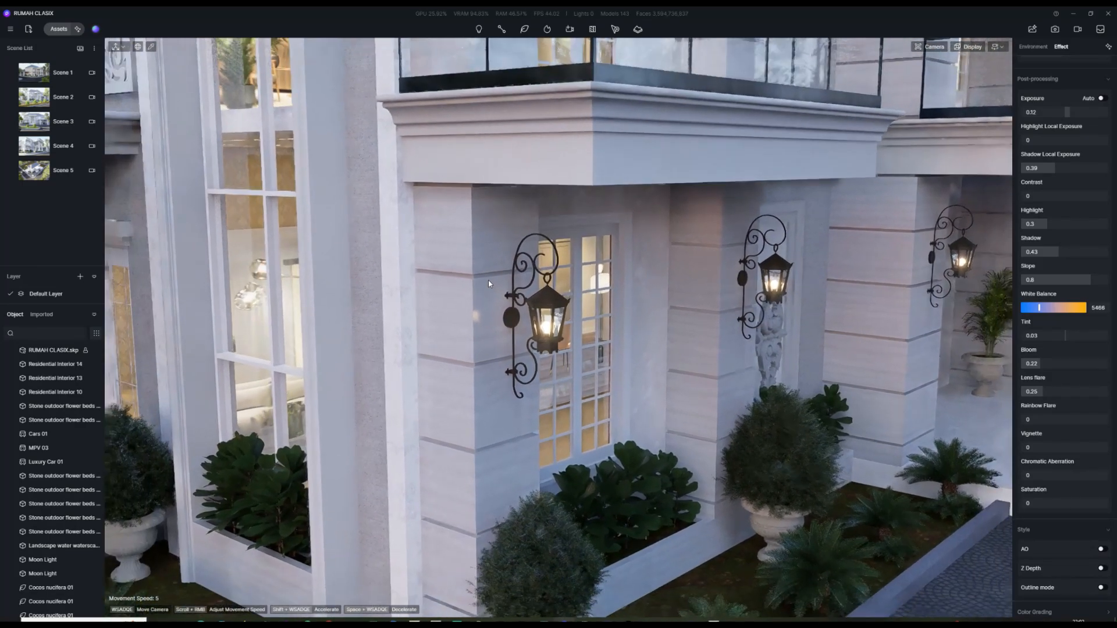
scroll(501, 291, down, 5)
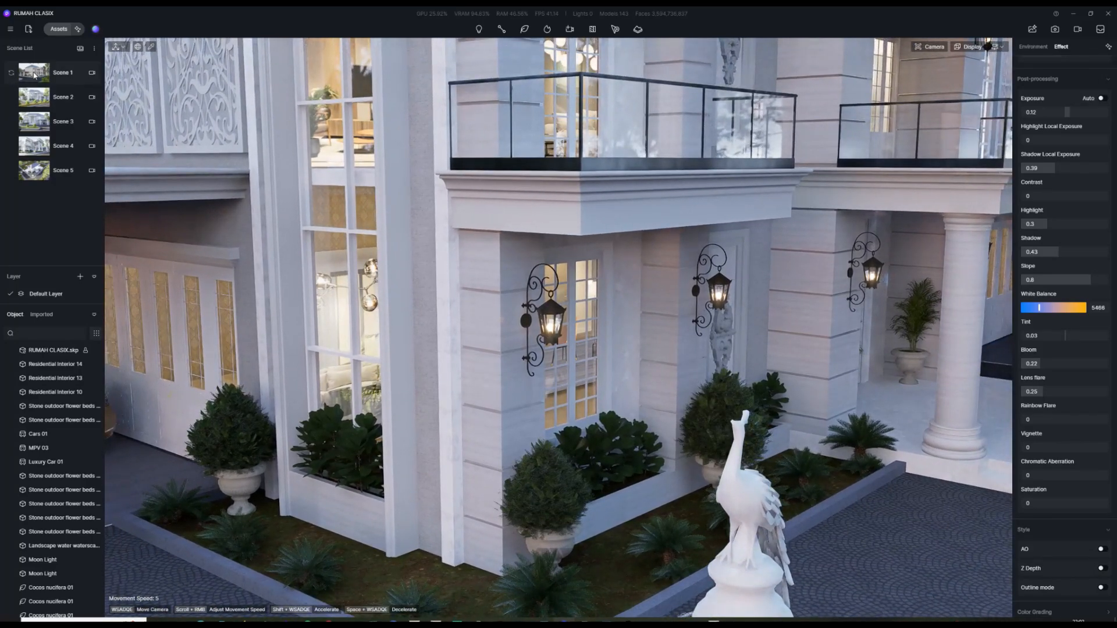
Step: Back in Scene 1, switch off auto exposure; set Exposure 0.1, Highlight Local Exposure 0.15
click(37, 72)
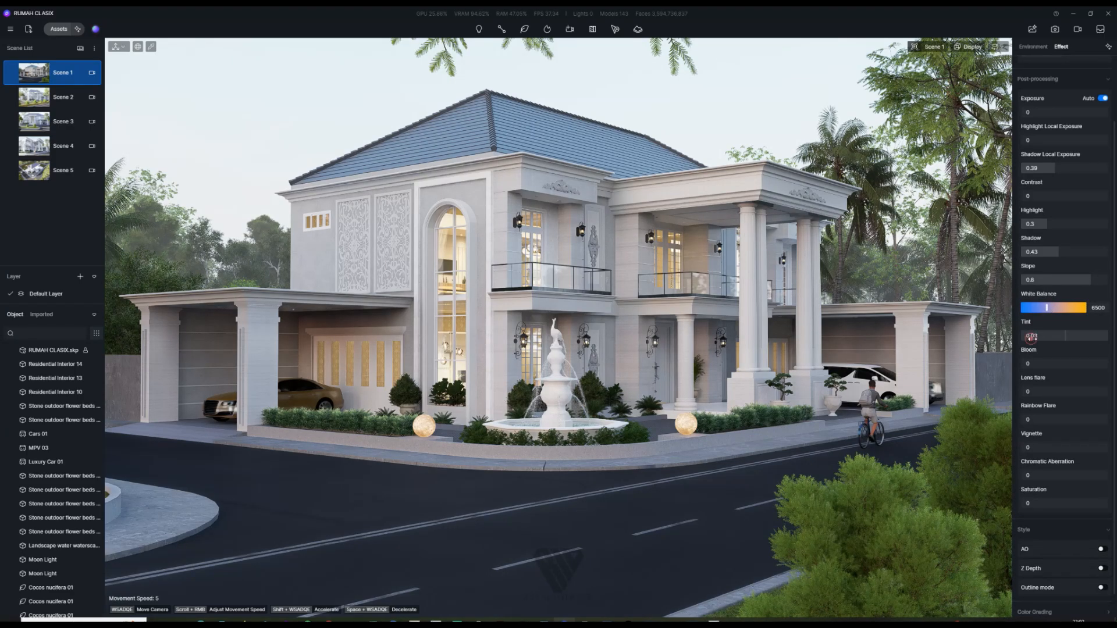
drag(1028, 337, 1034, 337)
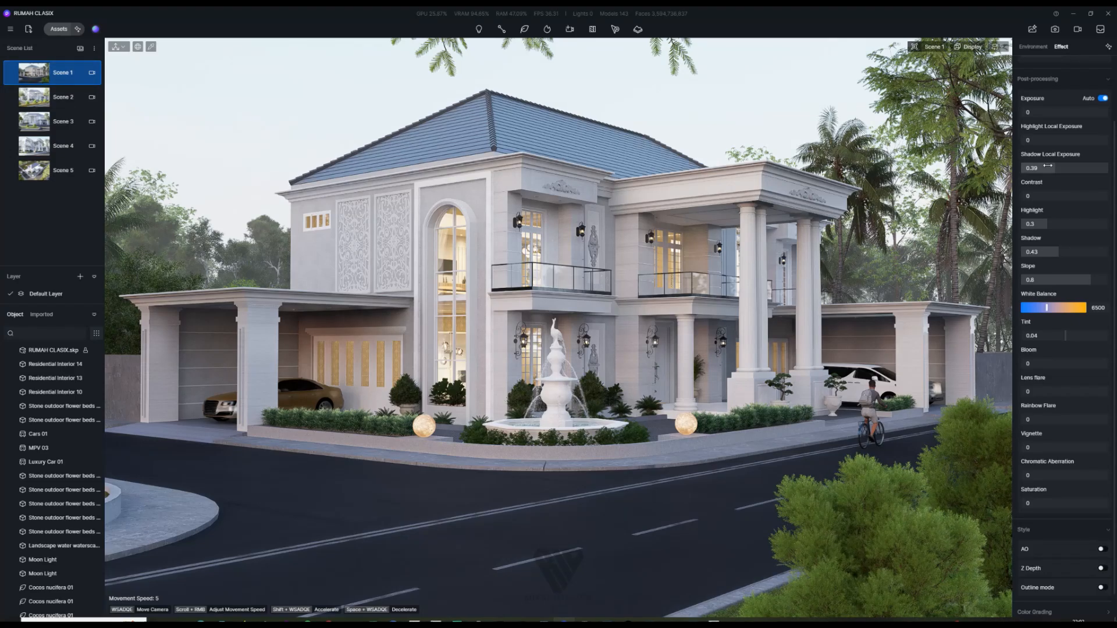
click(1103, 98)
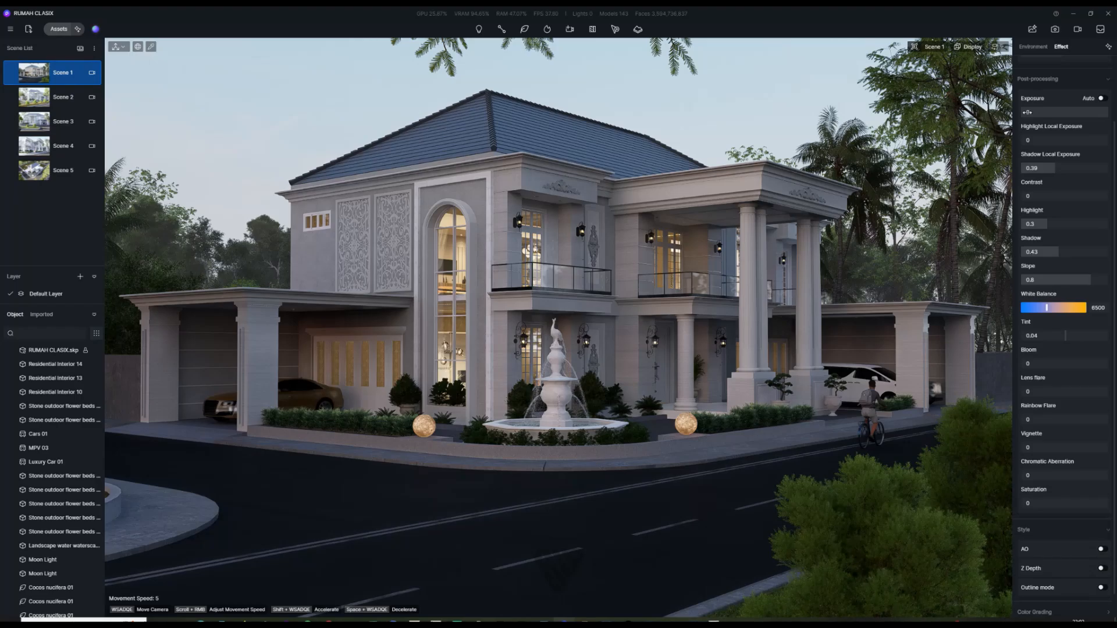
drag(1028, 112, 1031, 114)
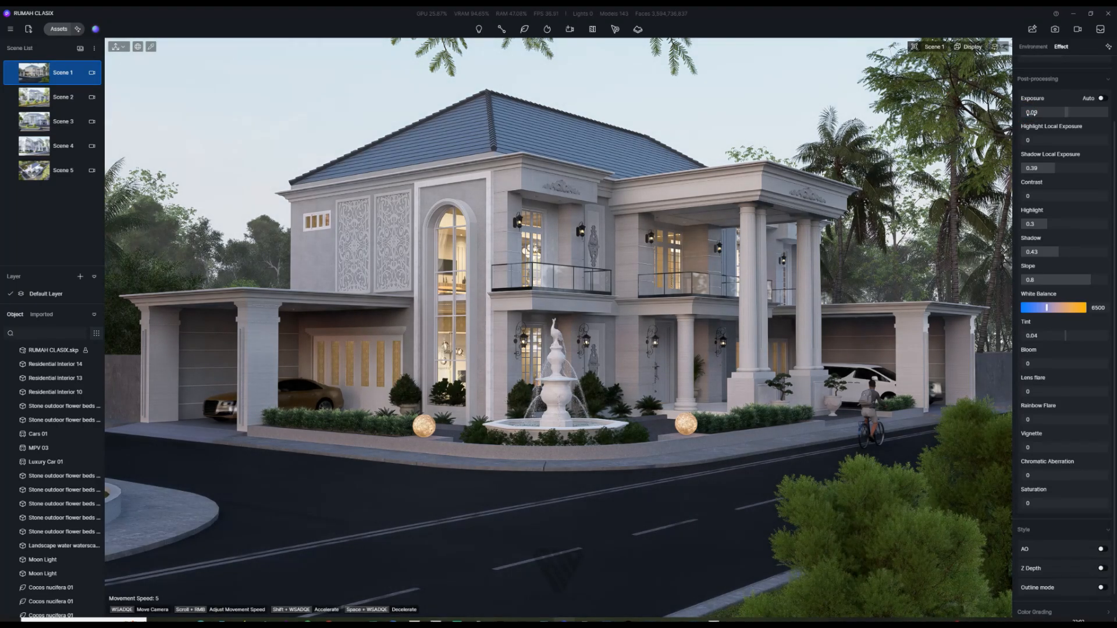
drag(1030, 113, 1032, 114)
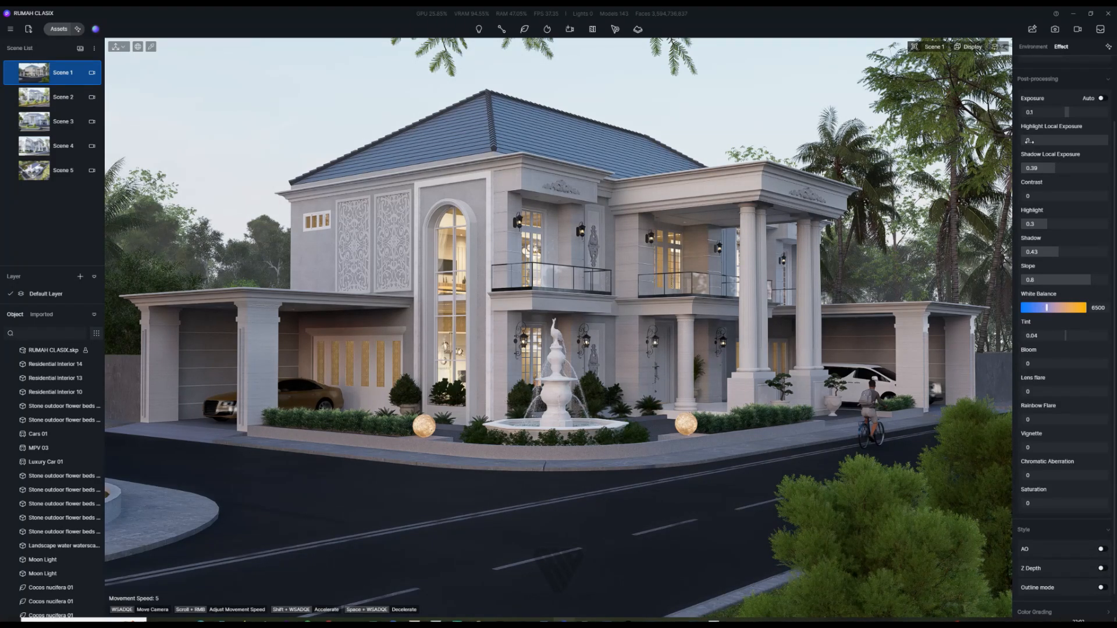
drag(1032, 149, 1045, 154)
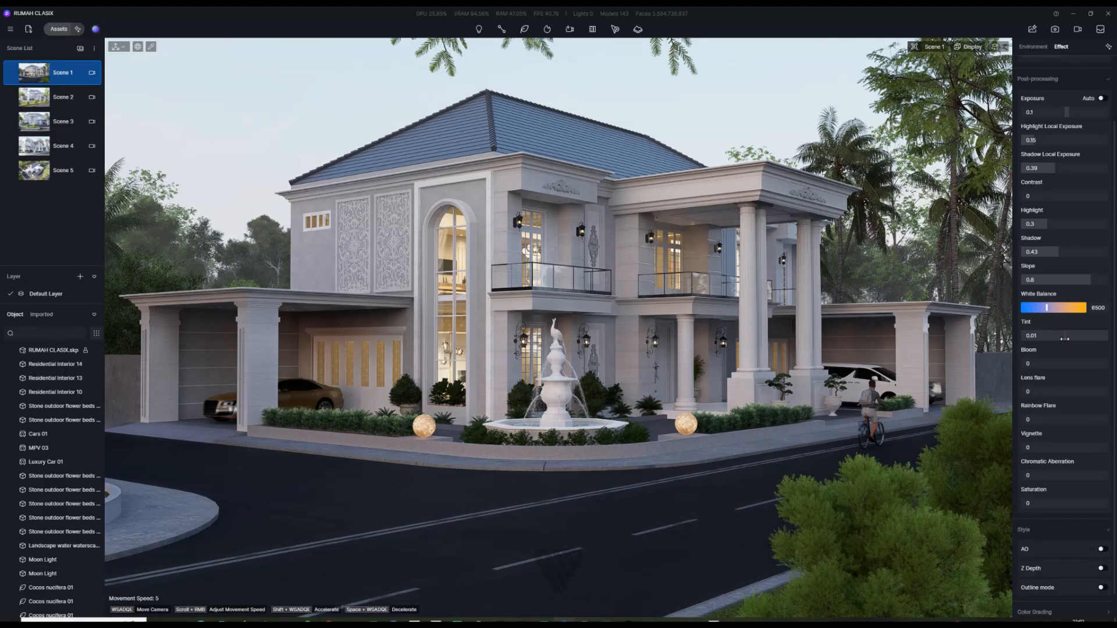
Step: Set Tint to 0.03, Bloom to 0.23 and Lens flare to 0.23
drag(1065, 338, 1067, 345)
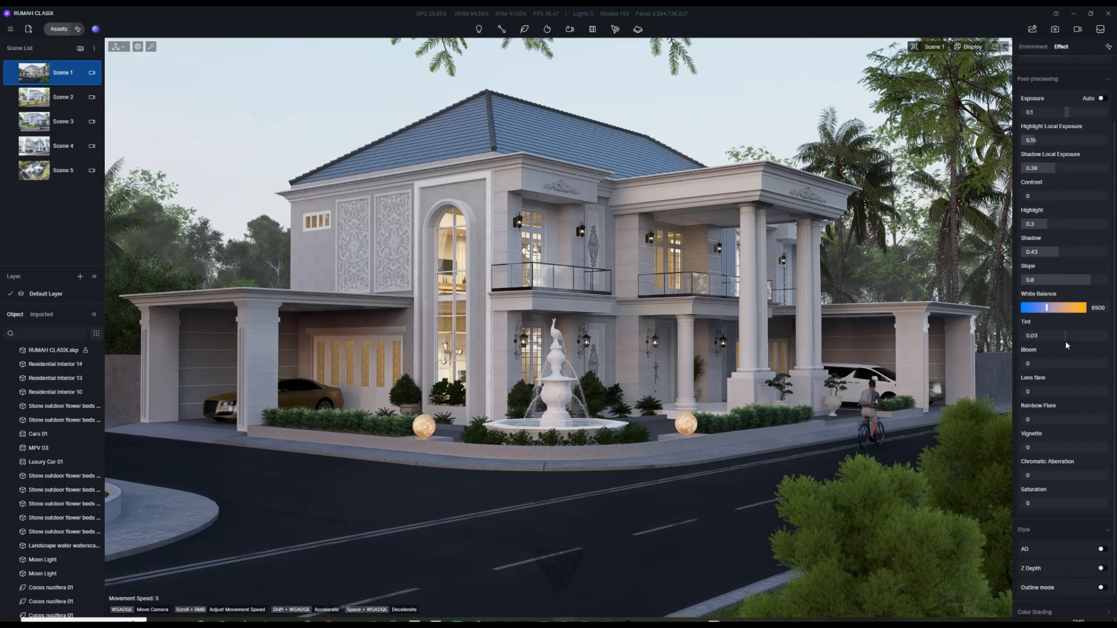
drag(1024, 364, 1035, 364)
drag(1028, 392, 1048, 402)
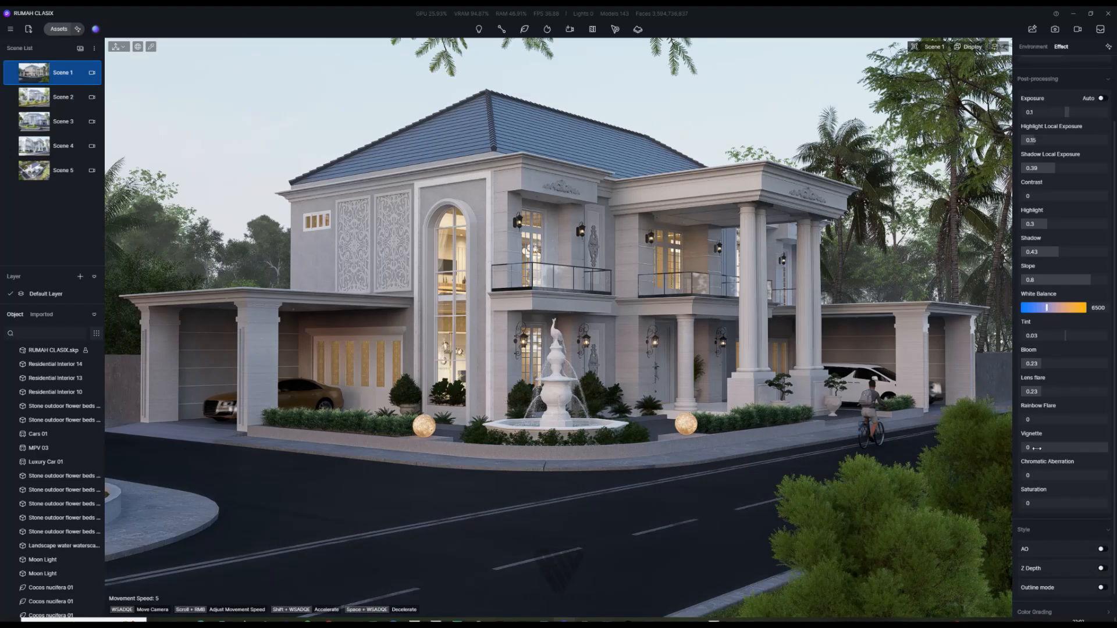
Step: Set the Vignette to 0.41 and update Scene 1 with the tuned look
drag(1027, 448, 2, 463)
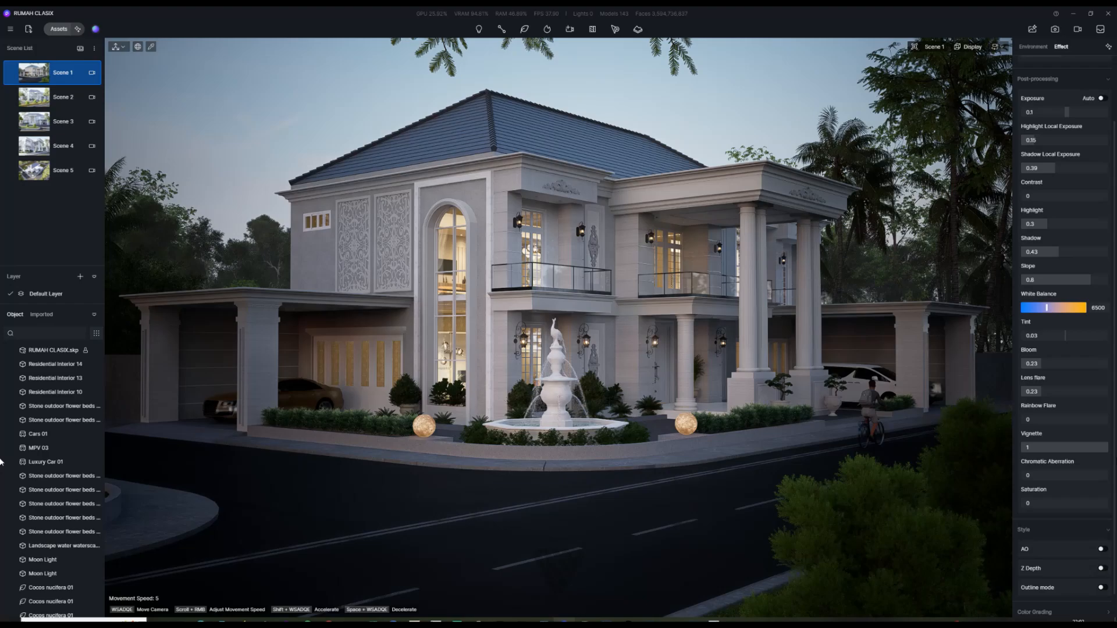
mouse_move(2, 463)
mouse_down()
mouse_move(1113, 461)
mouse_move(2, 468)
mouse_move(1100, 462)
mouse_move(0, 455)
mouse_up()
drag(1113, 455, 1065, 460)
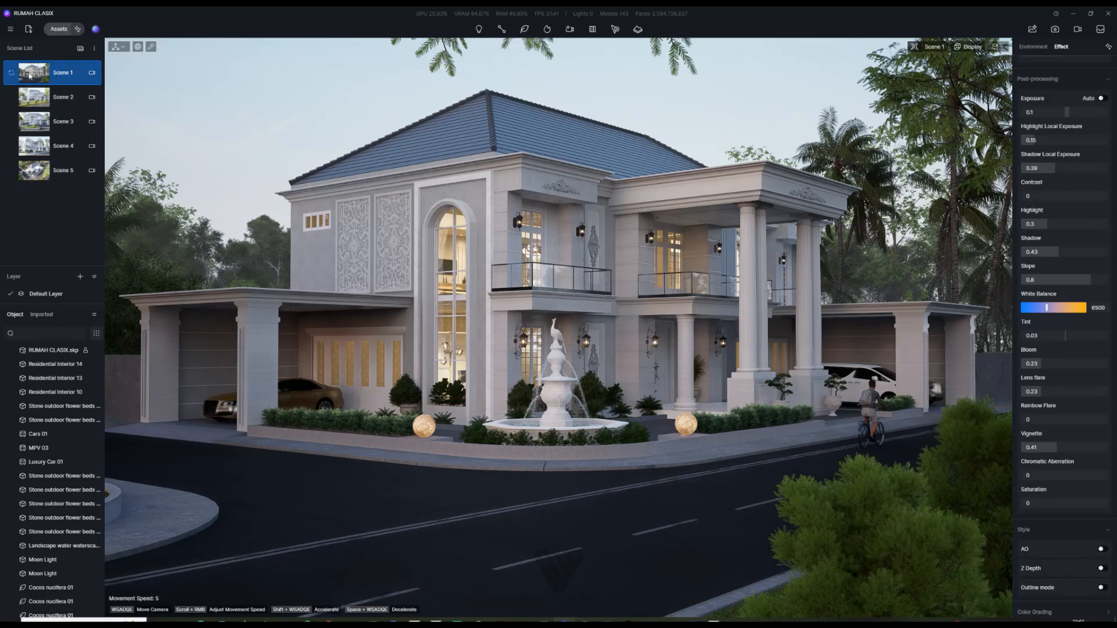
click(10, 74)
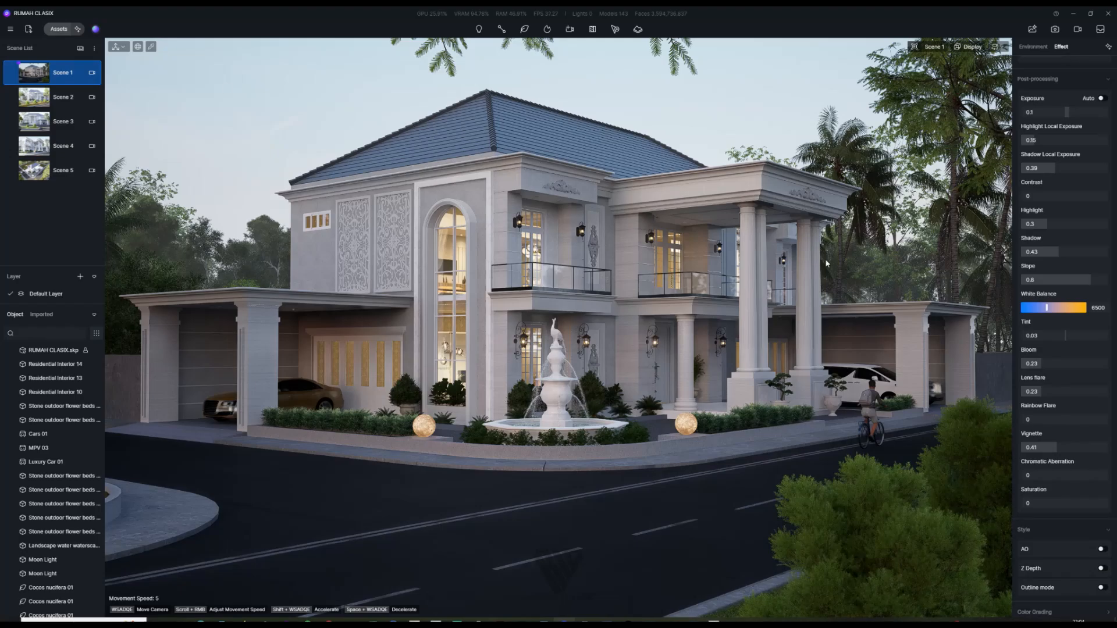
Step: Select the road material m_Road 01 and set its roughness to 0.5
scroll(1064, 337, down, 1)
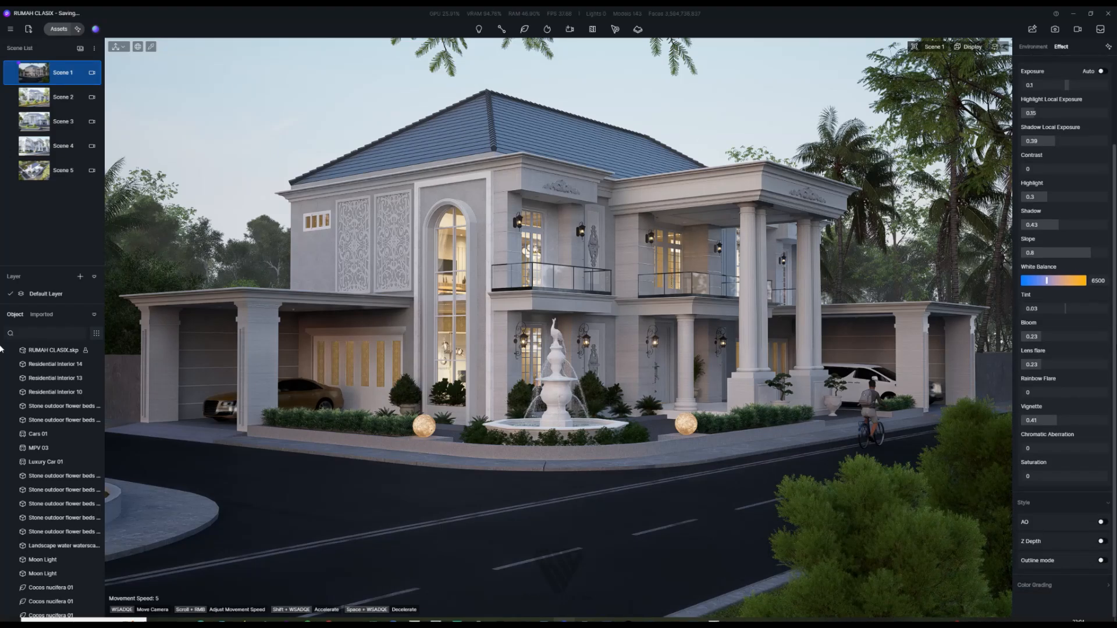
scroll(1115, 327, up, 3)
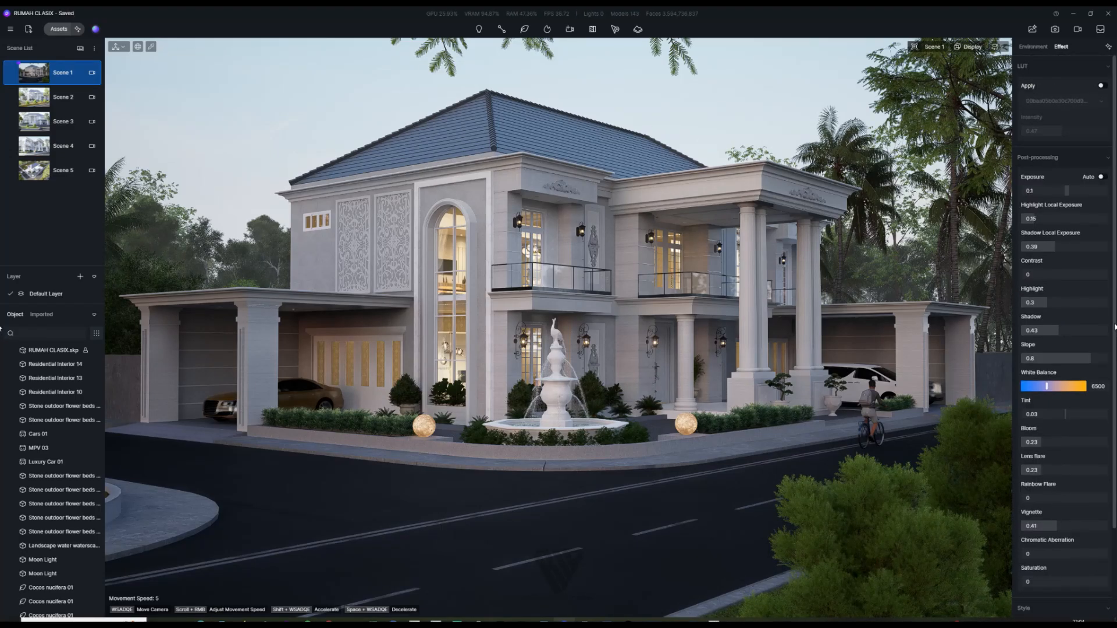
click(598, 519)
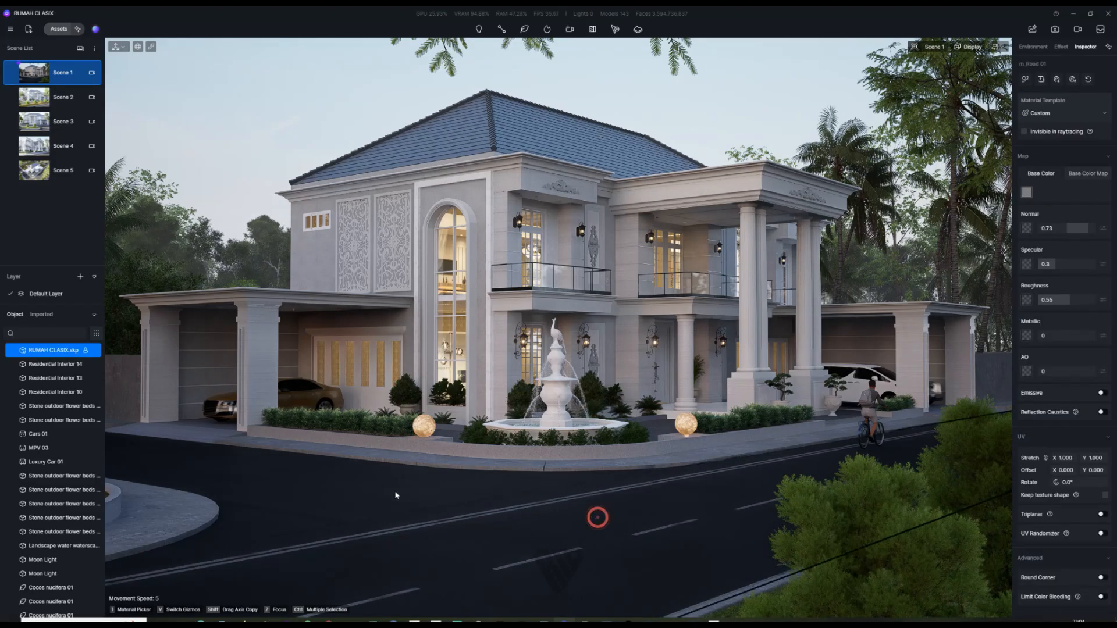
click(528, 536)
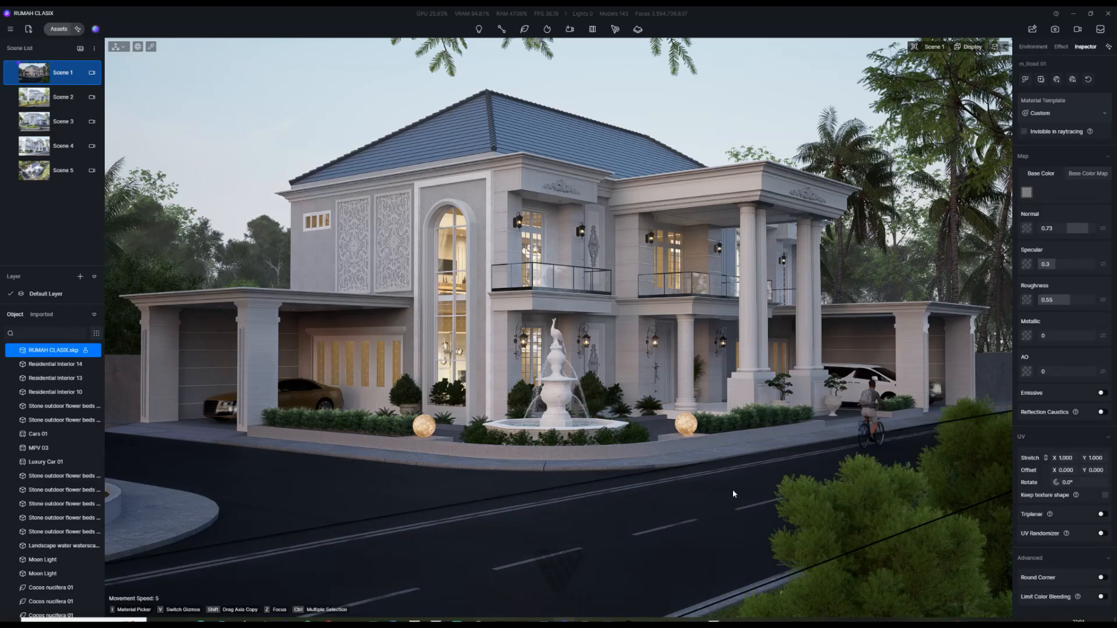
click(1056, 299)
click(1064, 302)
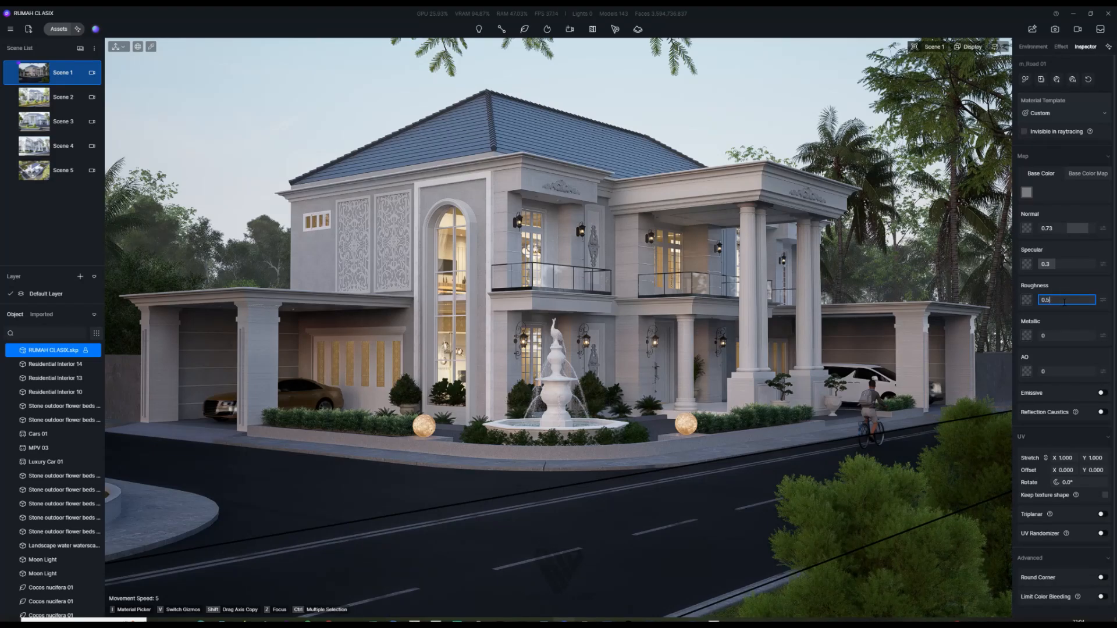
key(Return)
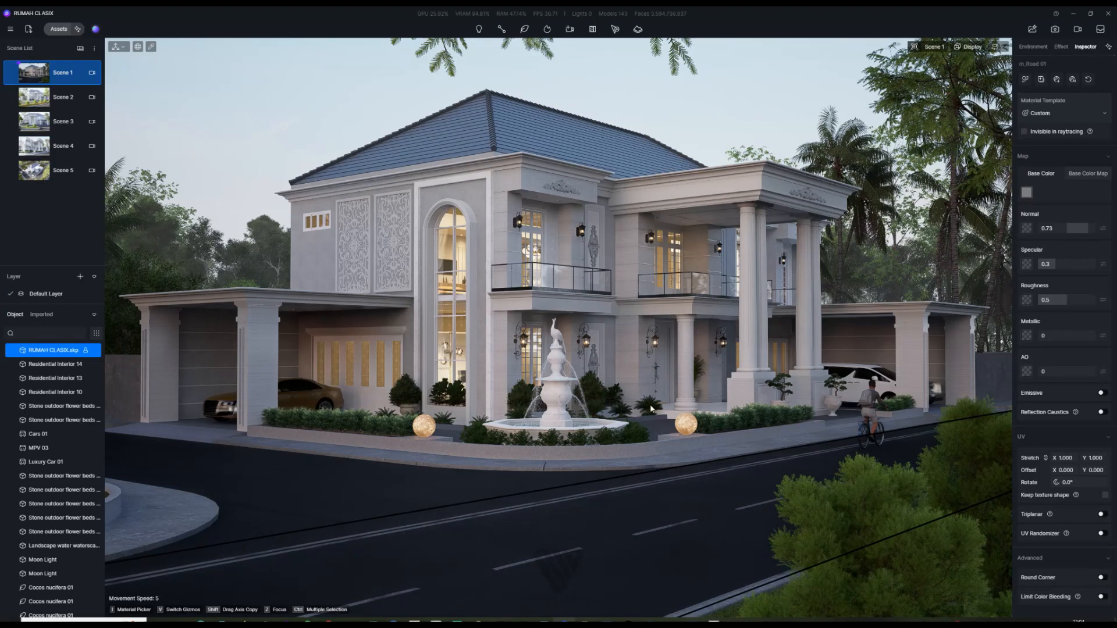
Step: Select the road material m_Road 04 and commit its roughness at 0.5
click(353, 510)
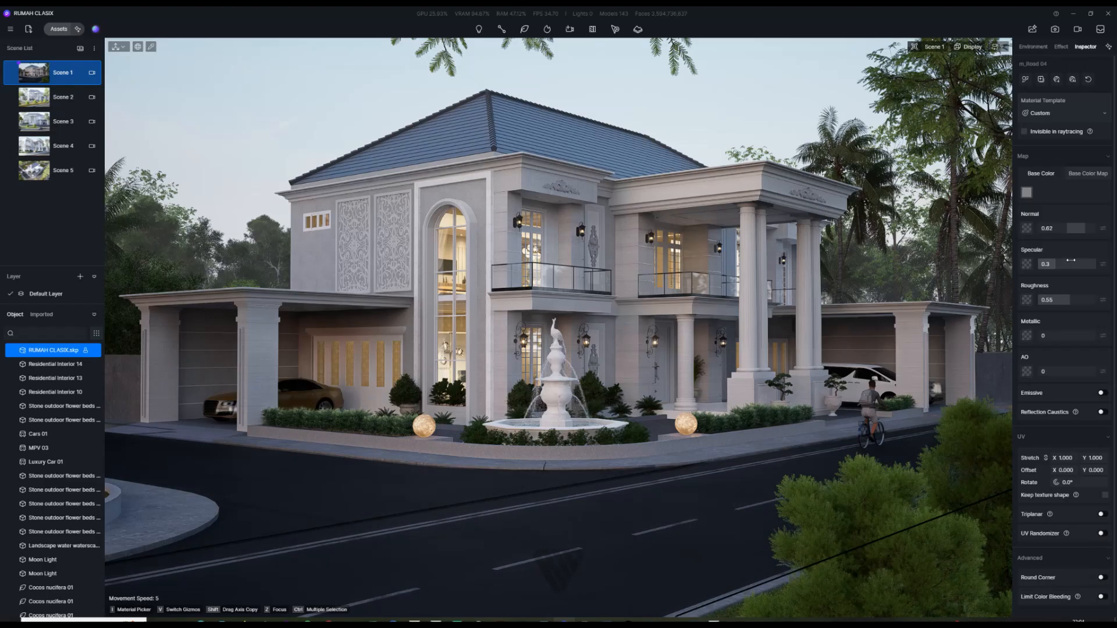
click(415, 474)
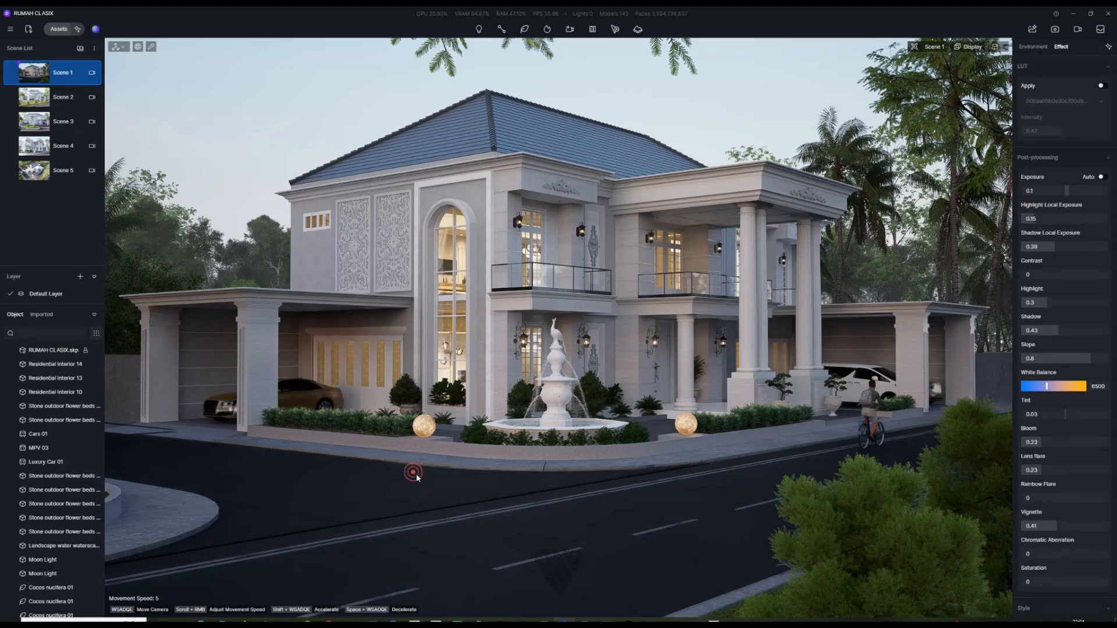
click(418, 492)
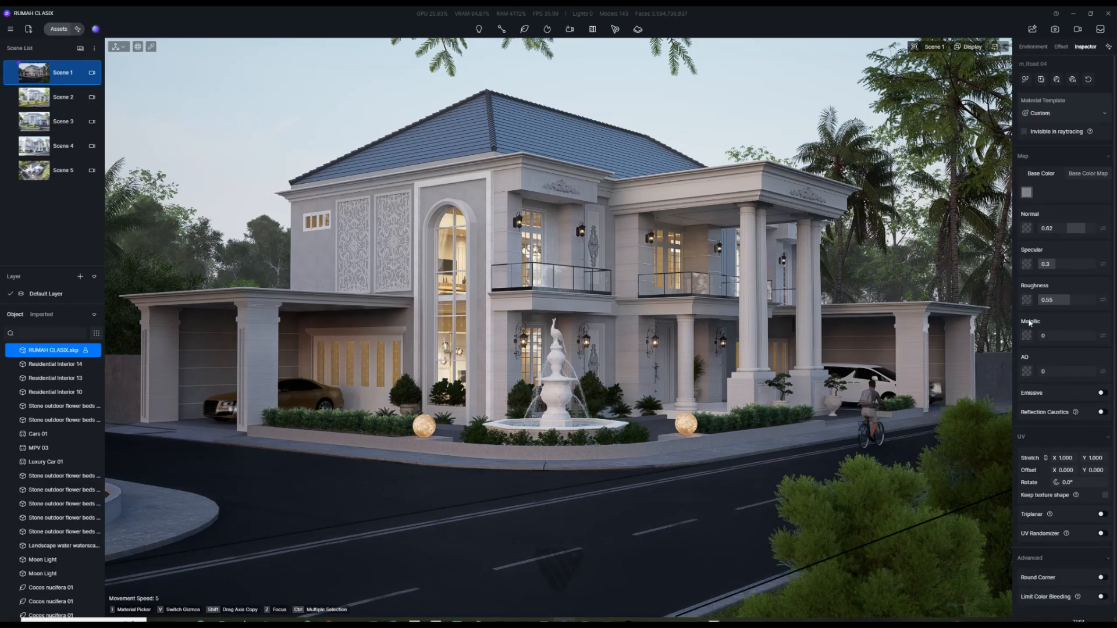
click(1049, 300)
click(1065, 299)
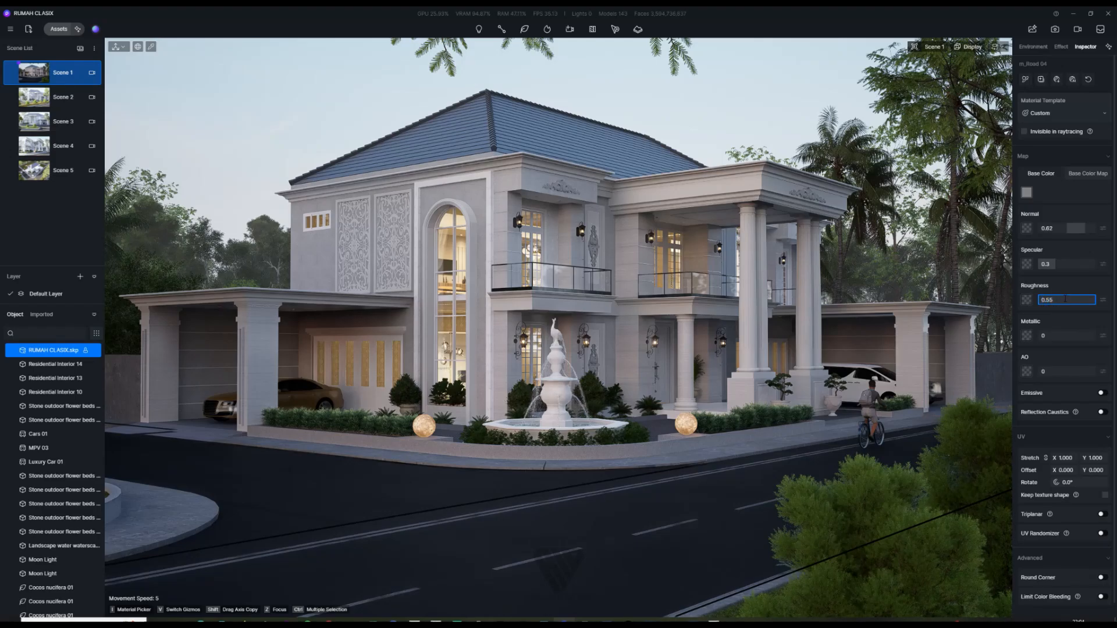
key(Return)
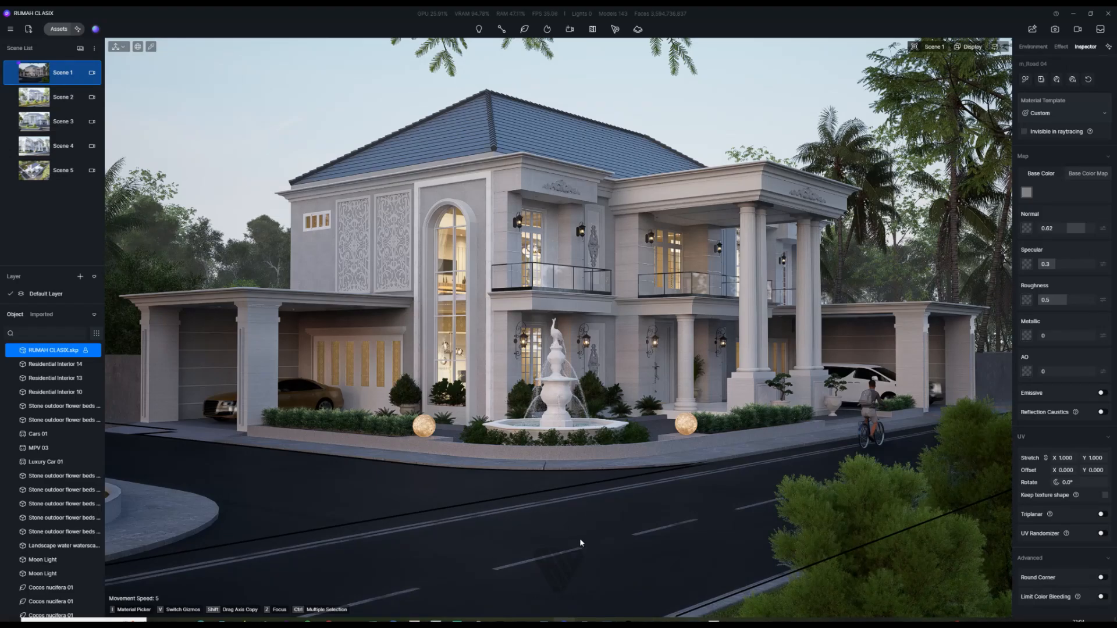
Step: Enable Precipitation under Weather in the Environment settings and raise the rain strength
scroll(1109, 291, down, 1)
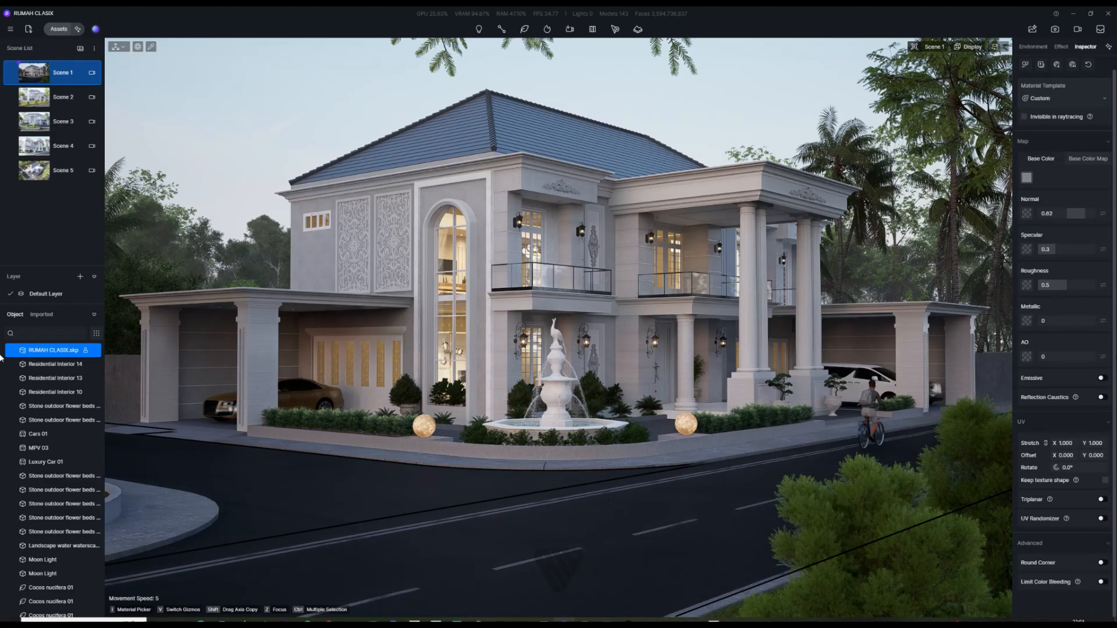
click(1033, 47)
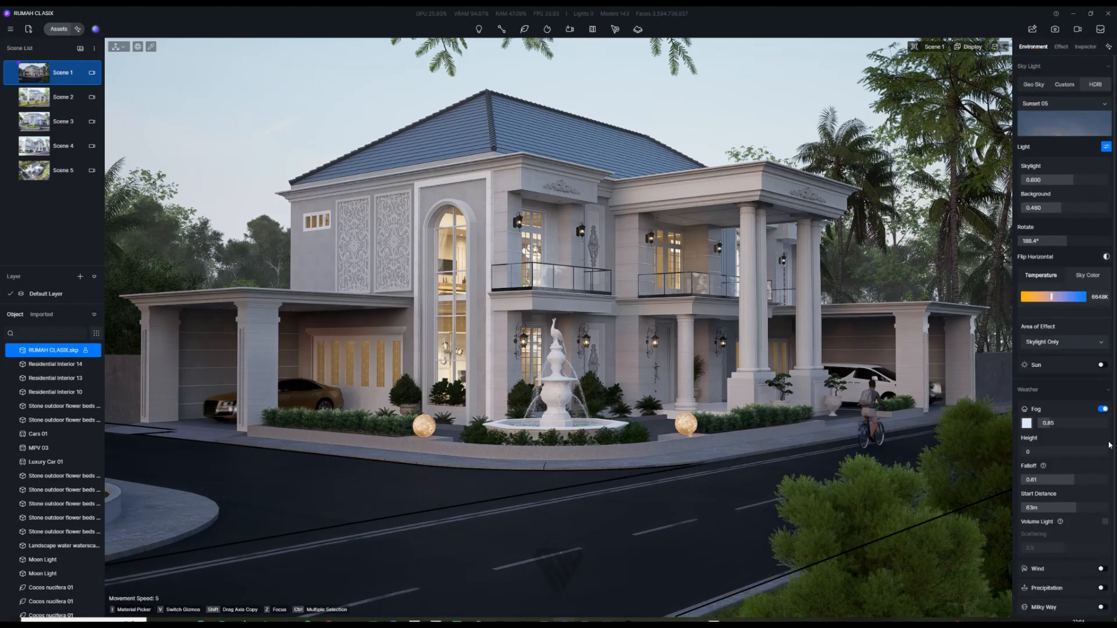
scroll(1106, 572, down, 1)
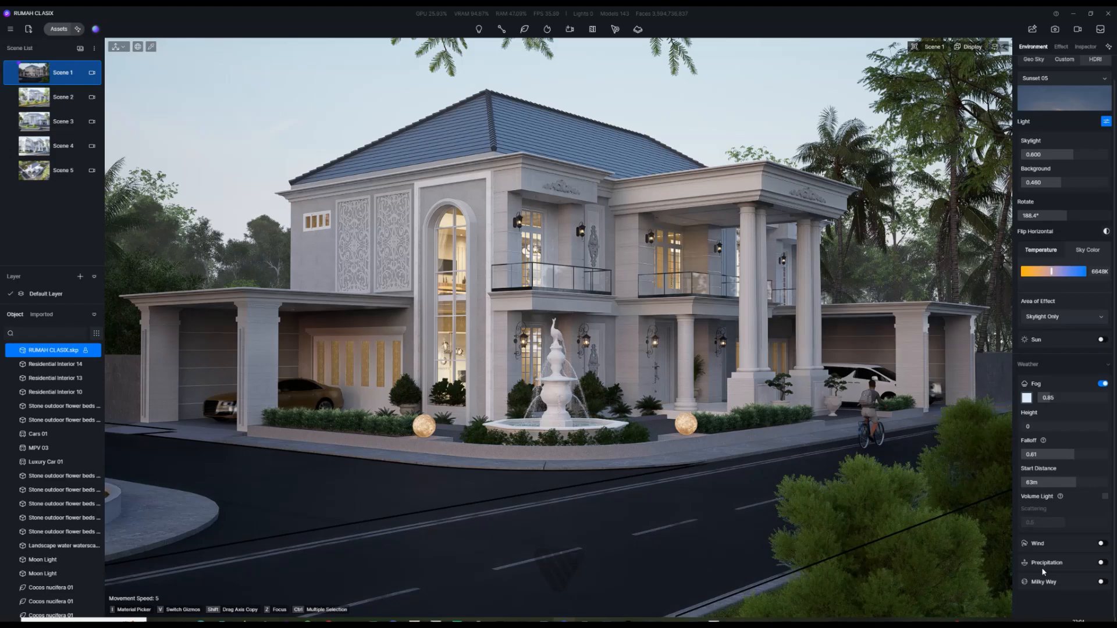
click(1101, 563)
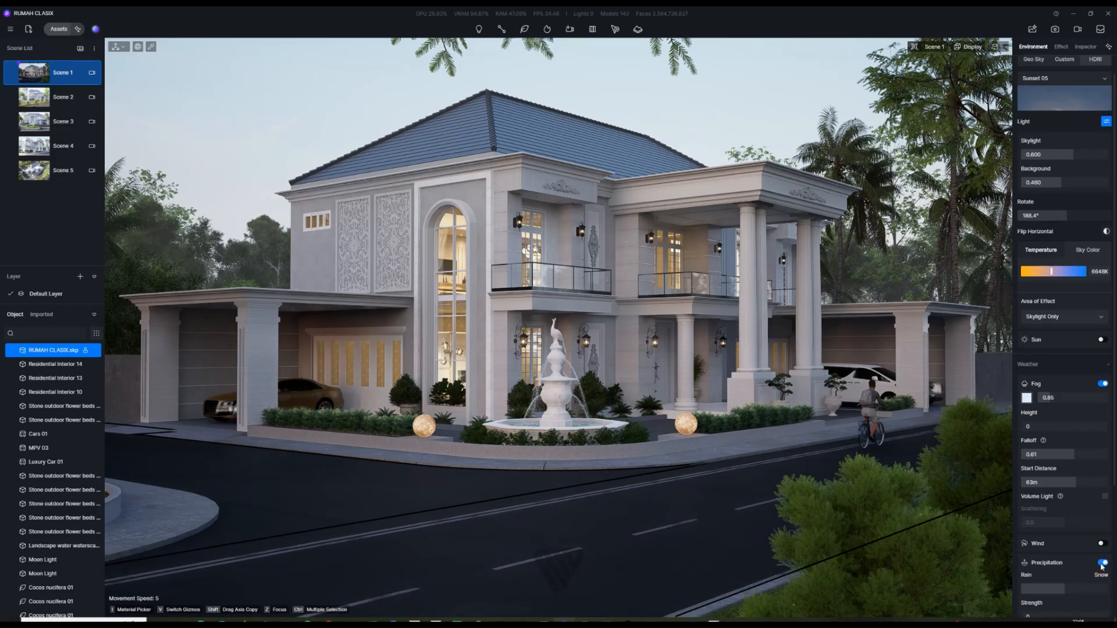
scroll(1110, 576, down, 5)
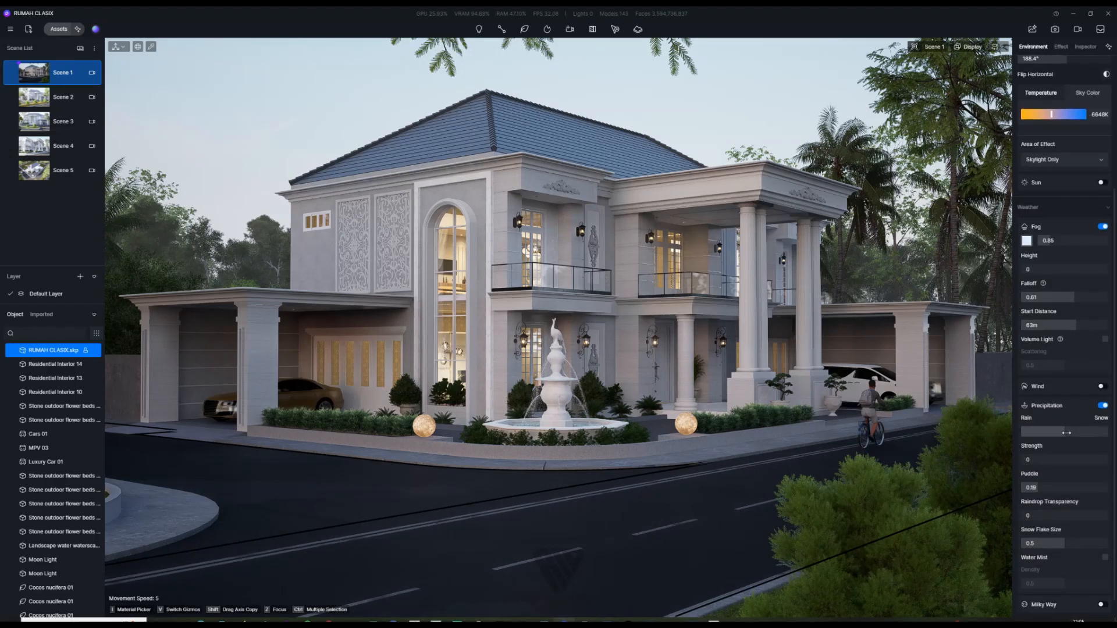
drag(1027, 461, 1050, 491)
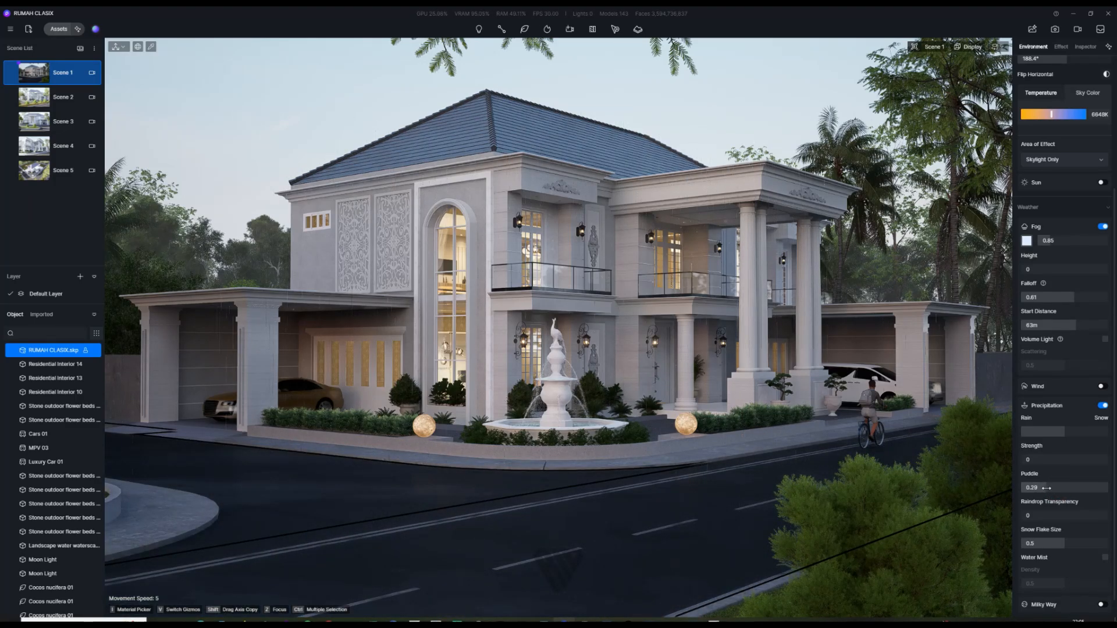
Step: Raise the puddles slightly and settle the precipitation strength at 0.08
drag(1046, 488, 1048, 490)
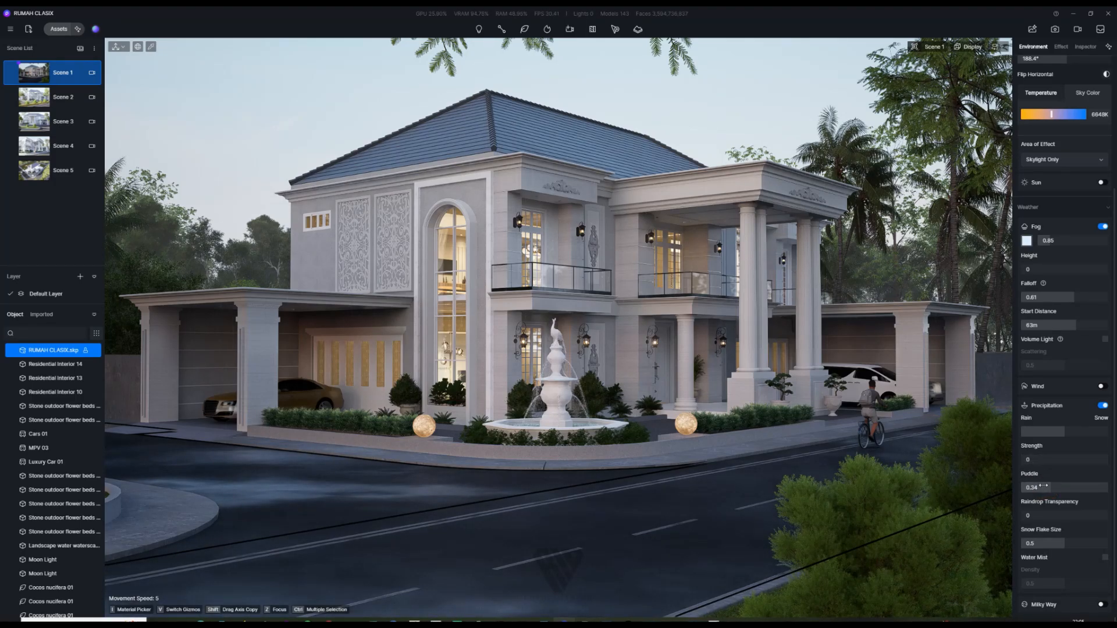
drag(1028, 459, 1070, 464)
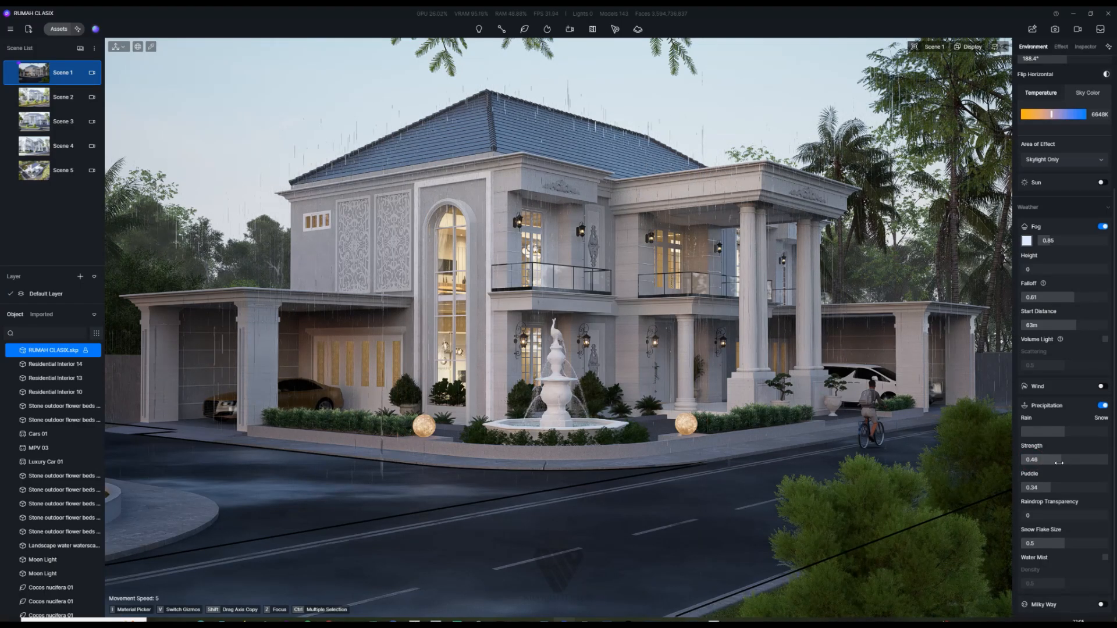
click(1064, 462)
drag(1063, 463, 1067, 464)
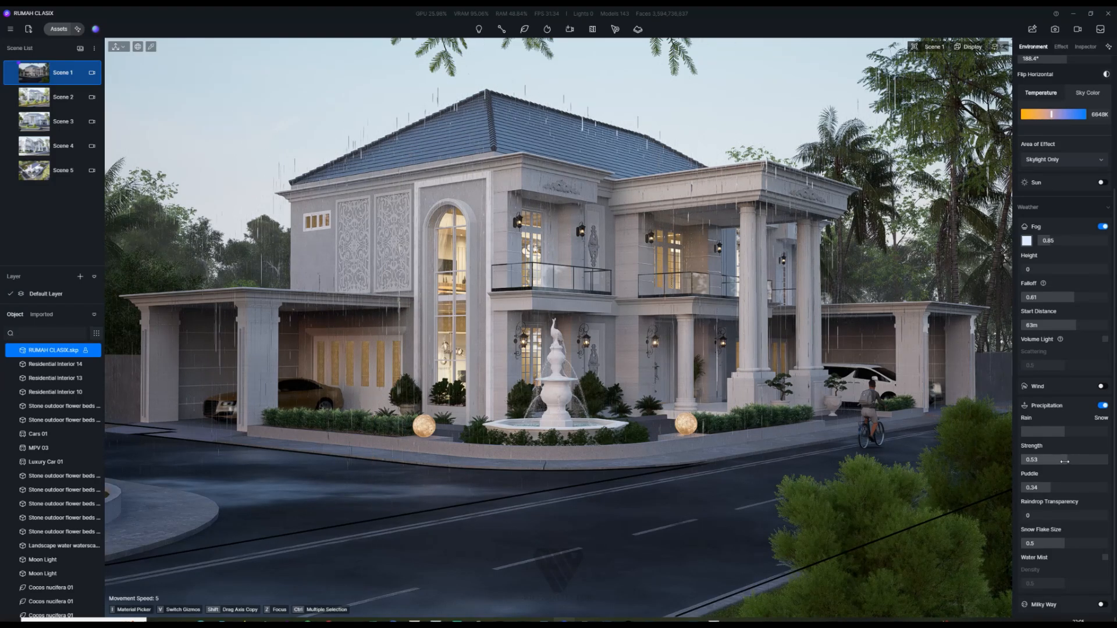
drag(1064, 461, 1022, 473)
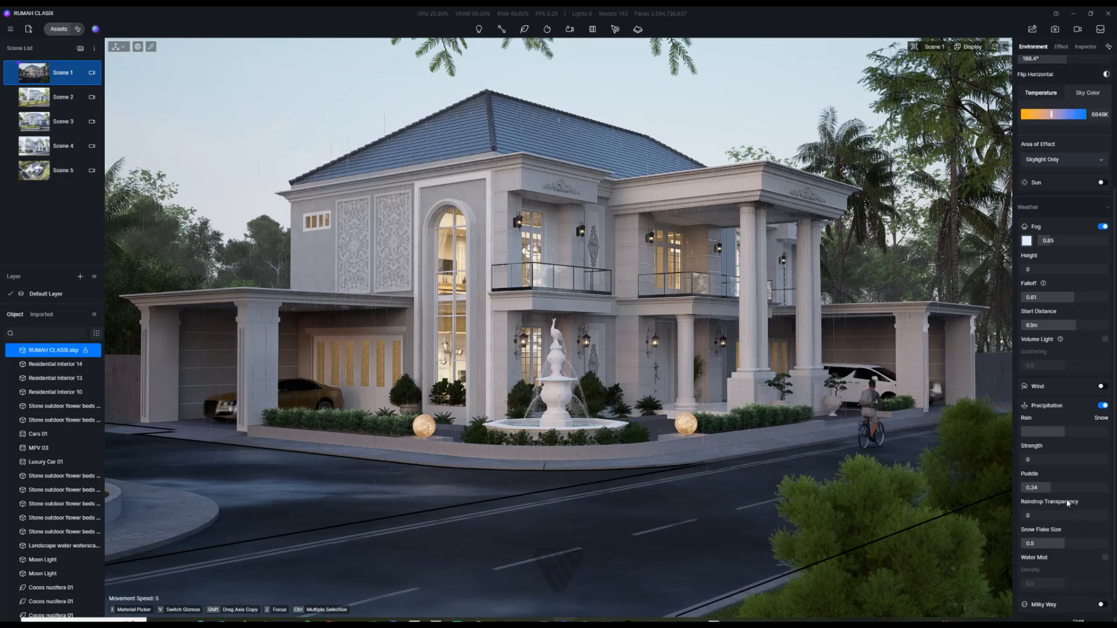
Step: Set Puddle to 0.44 and Raindrop Transparency to 0.21, refresh Scene 1, then view Scene 2
drag(1050, 487, 1061, 491)
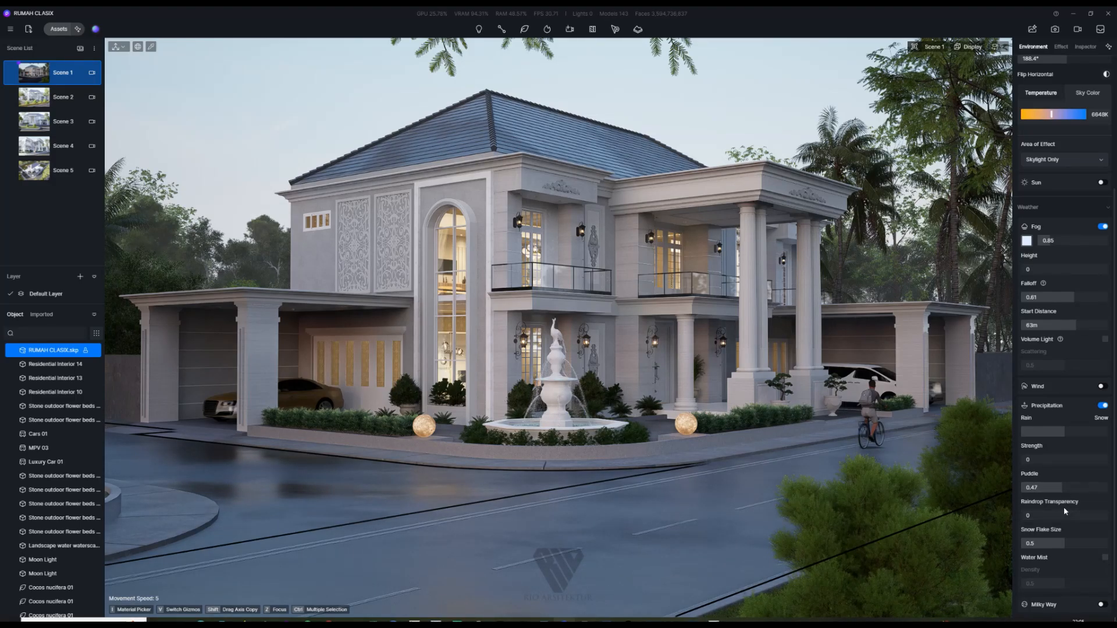
drag(1028, 517, 1049, 520)
click(1040, 516)
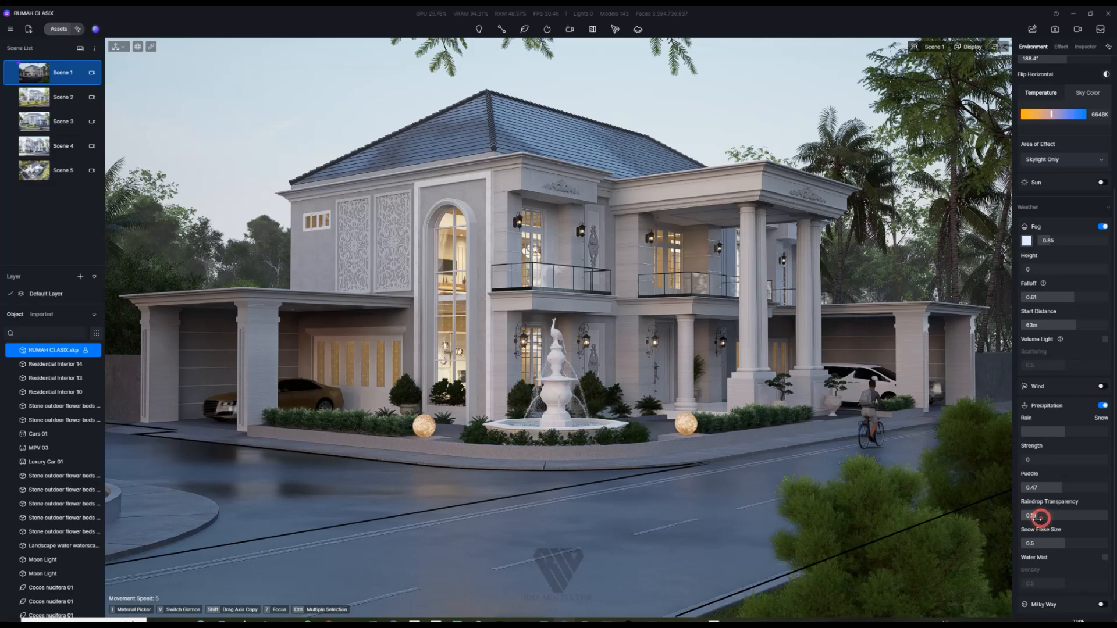
click(1064, 491)
drag(1064, 491, 1061, 492)
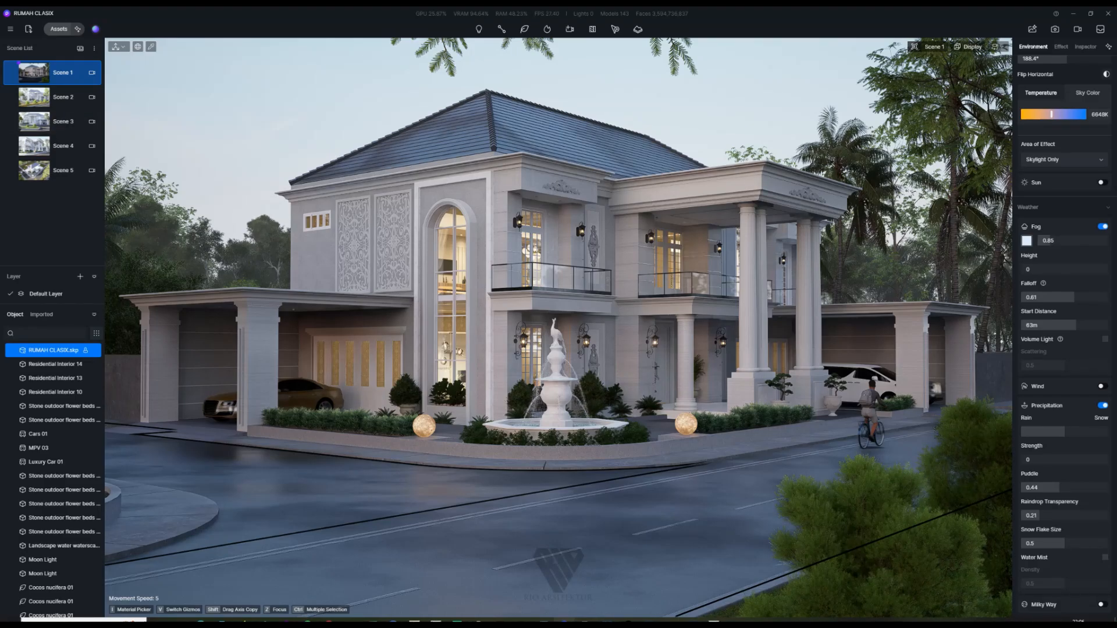
click(12, 75)
click(37, 97)
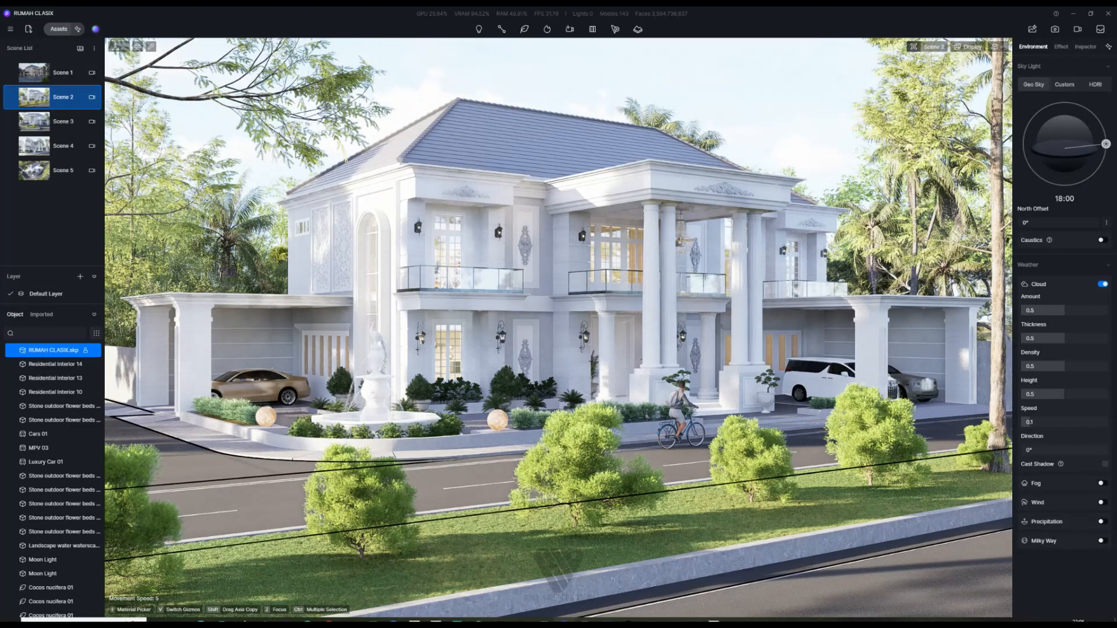
Step: Copy Scene 1's parameters and paste them into Scene 2
click(35, 71)
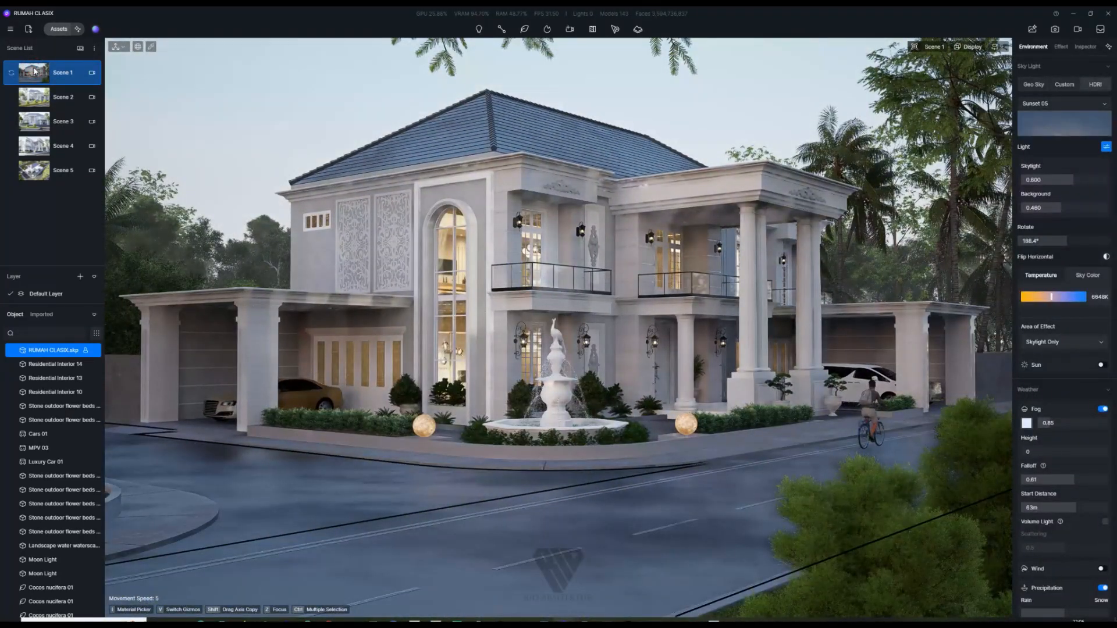
right_click(36, 73)
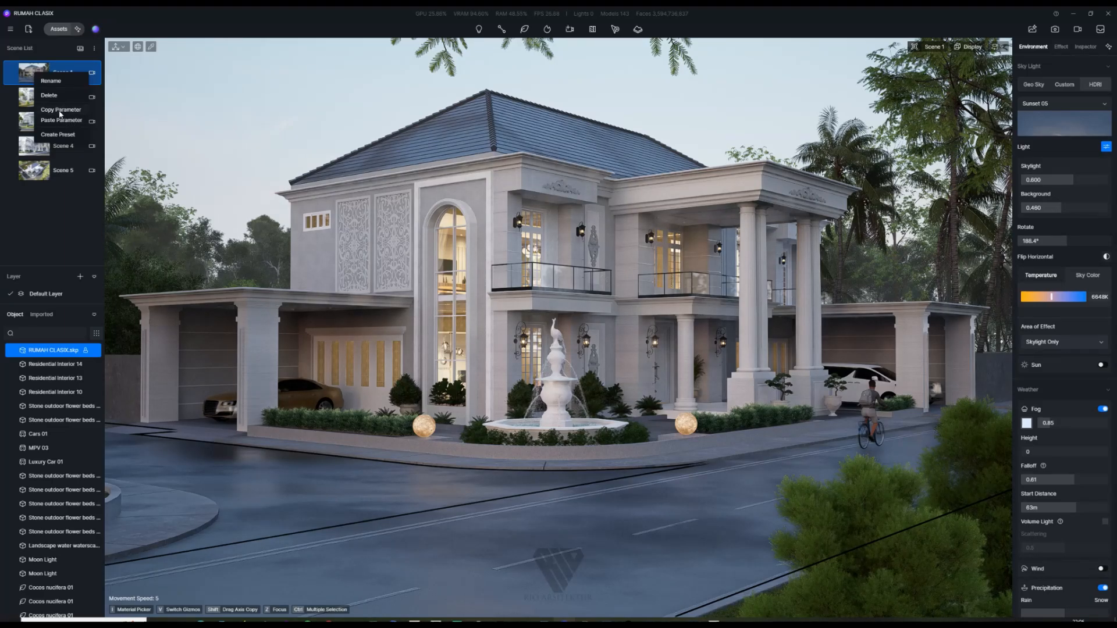
click(61, 111)
click(38, 95)
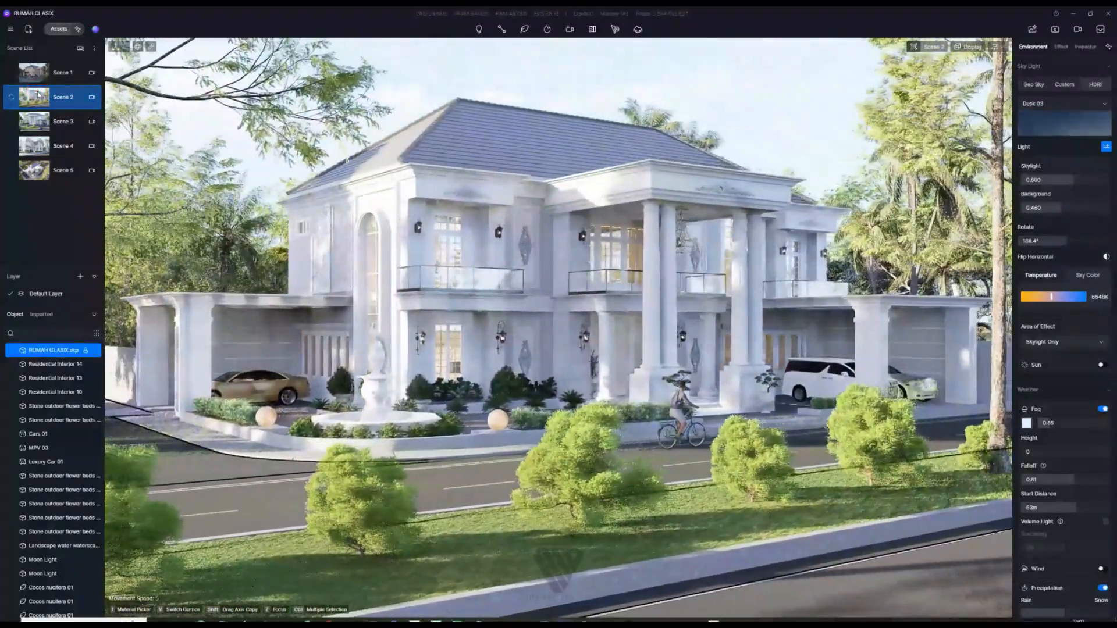
right_click(38, 95)
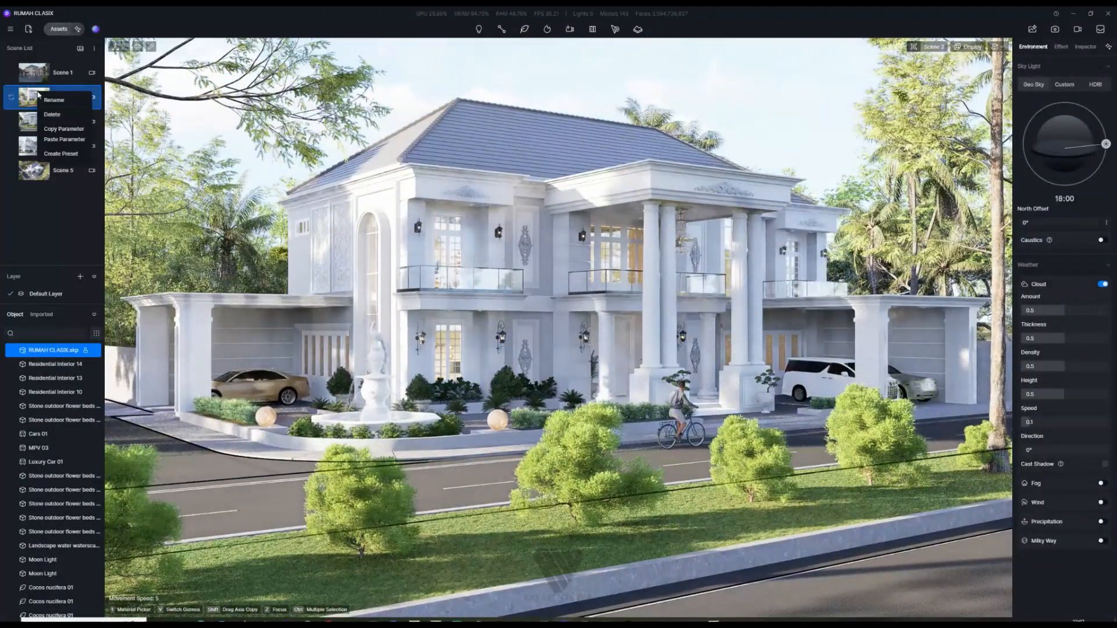
click(65, 140)
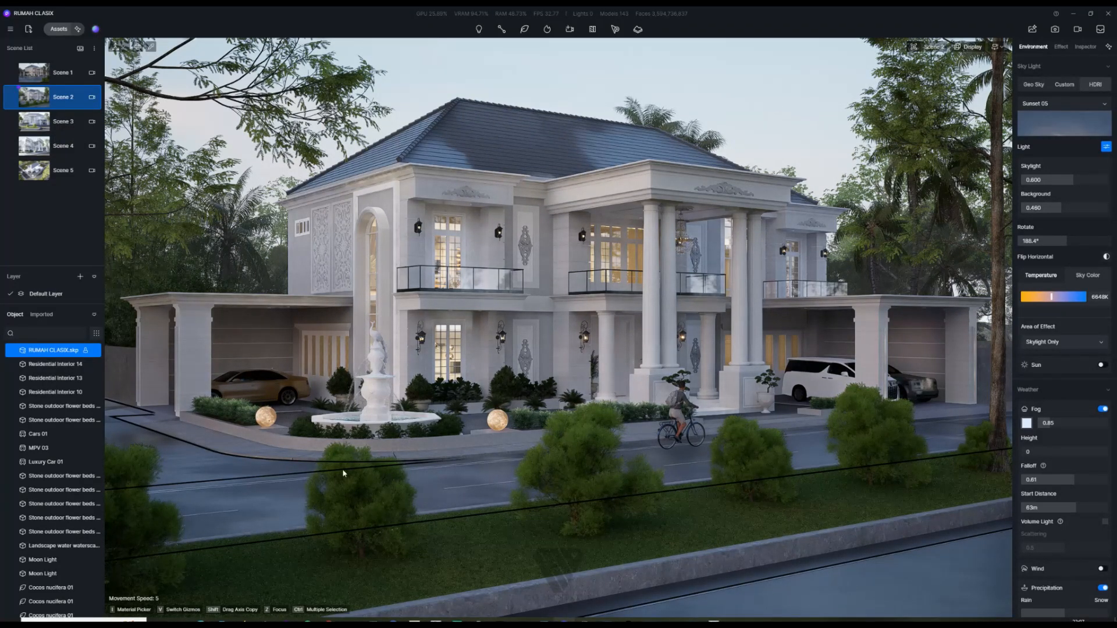
Step: Skip Scene 3 and paste Scene 1's Sunset 05 sky, 0.85 fog and rain into Scenes 4 and 5
click(38, 125)
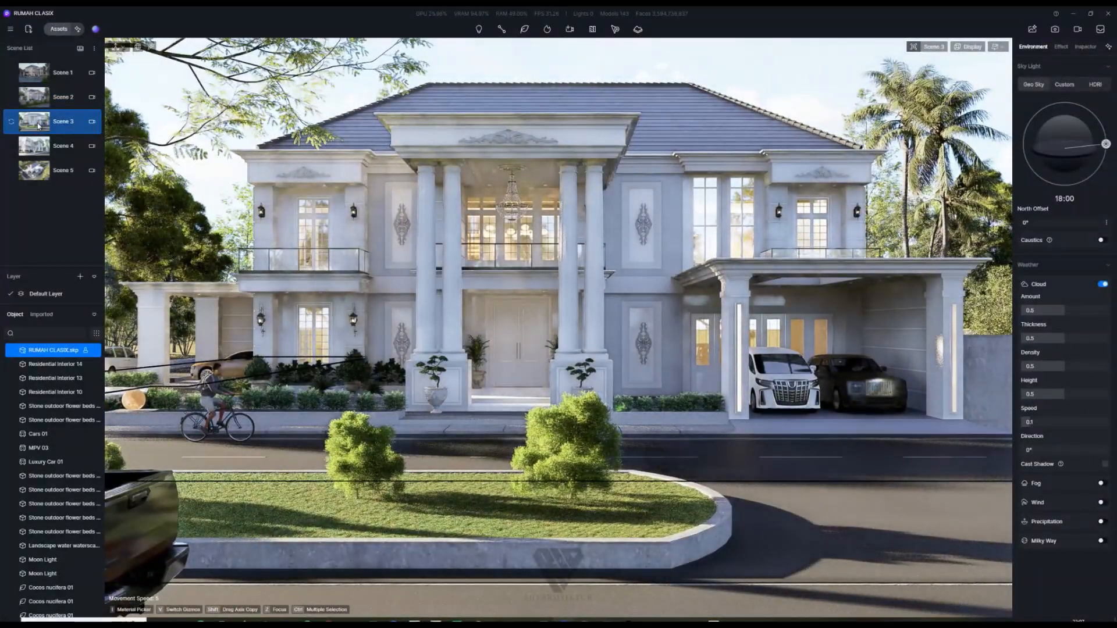
click(70, 169)
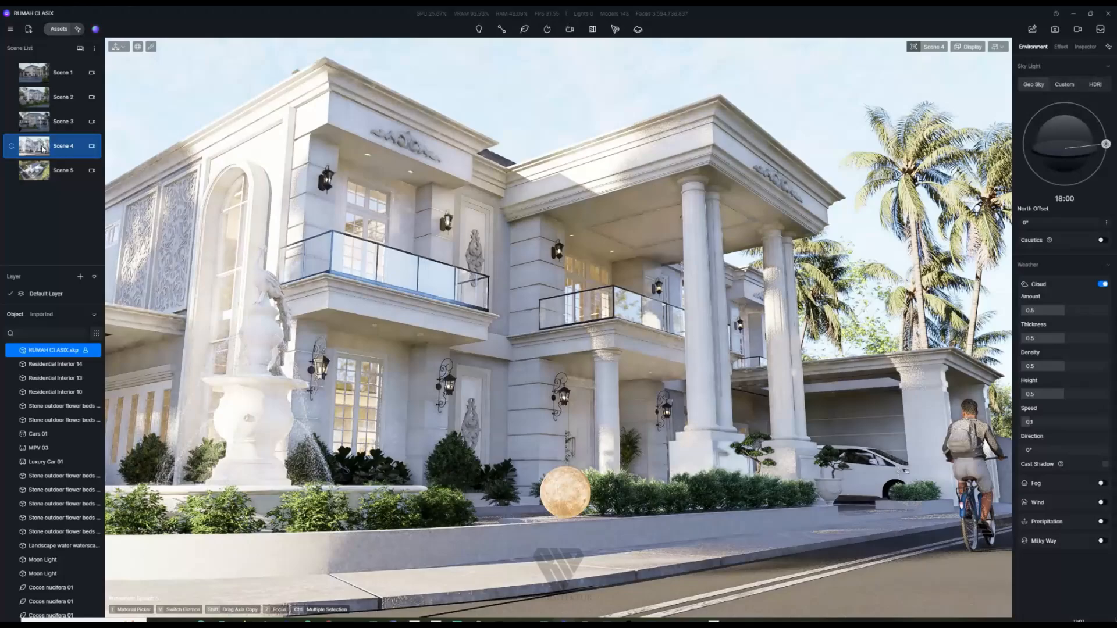
right_click(42, 149)
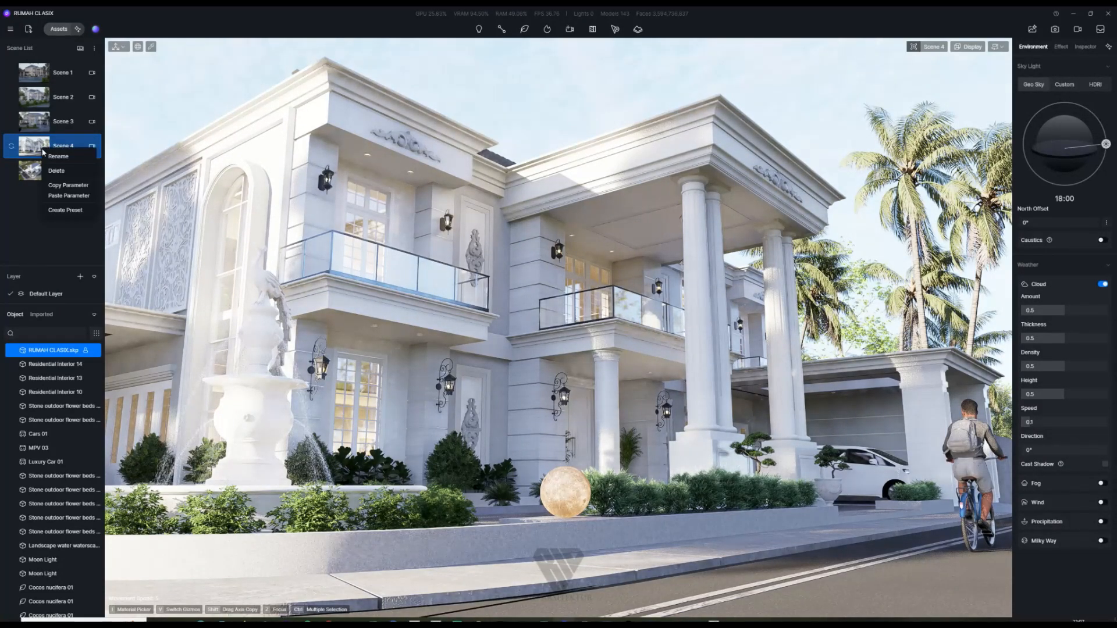
click(69, 196)
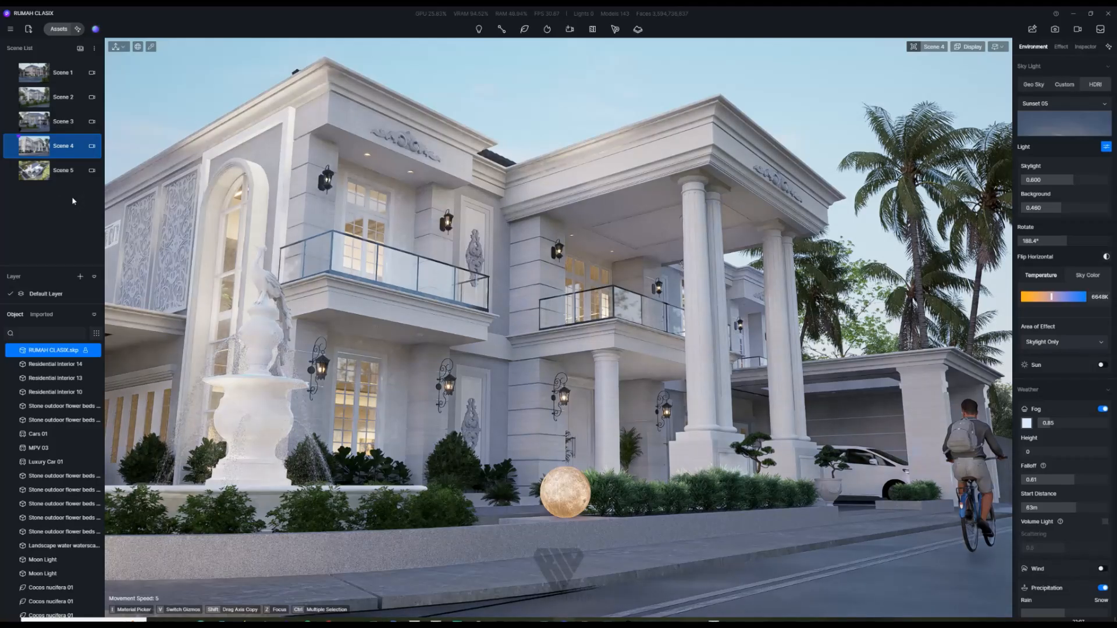
click(34, 178)
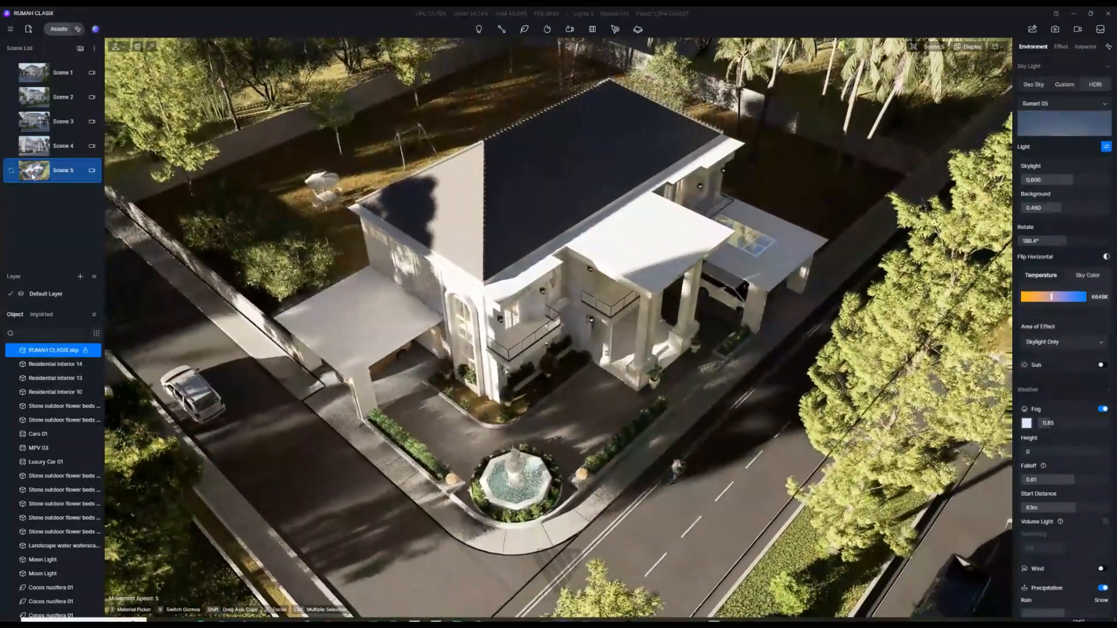
right_click(33, 178)
click(63, 221)
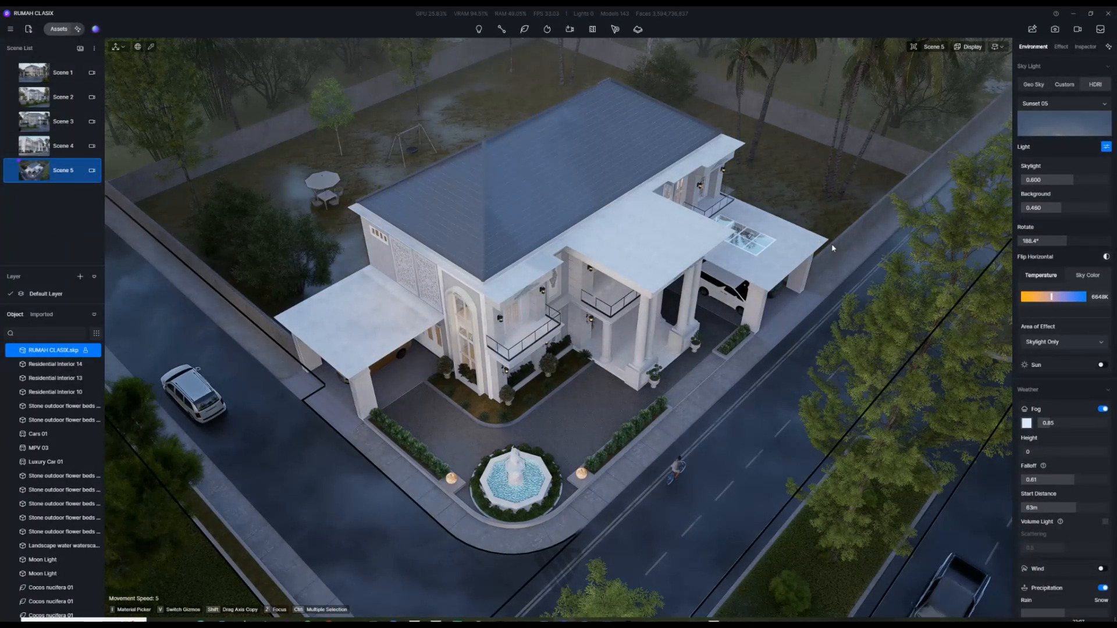
Step: Select Scene 1 in the Scene List to show its wet sunset street view
click(35, 74)
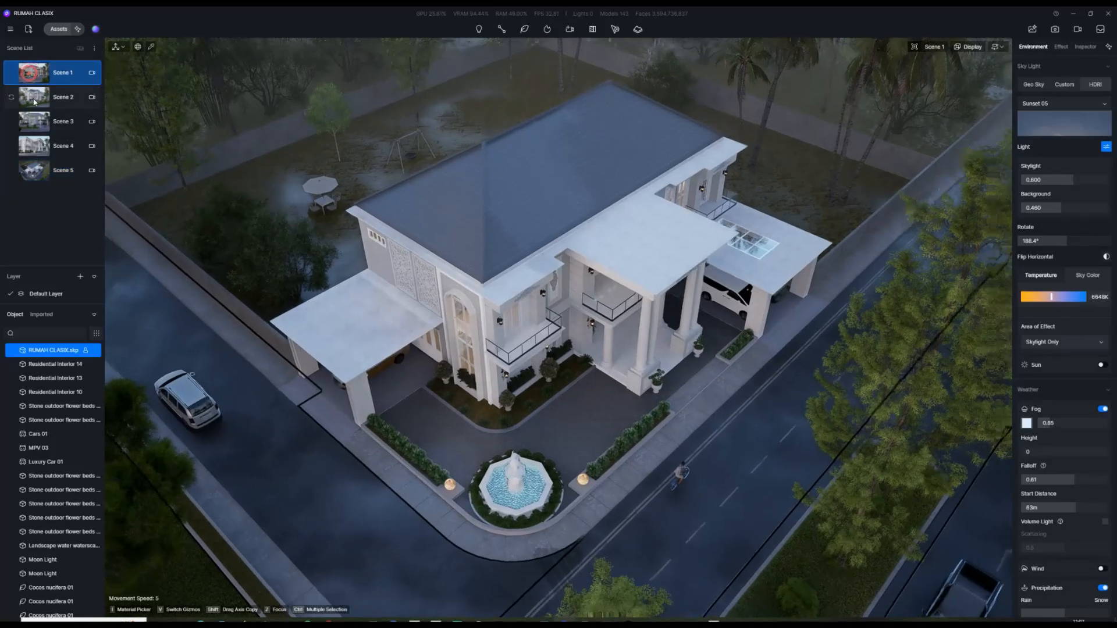